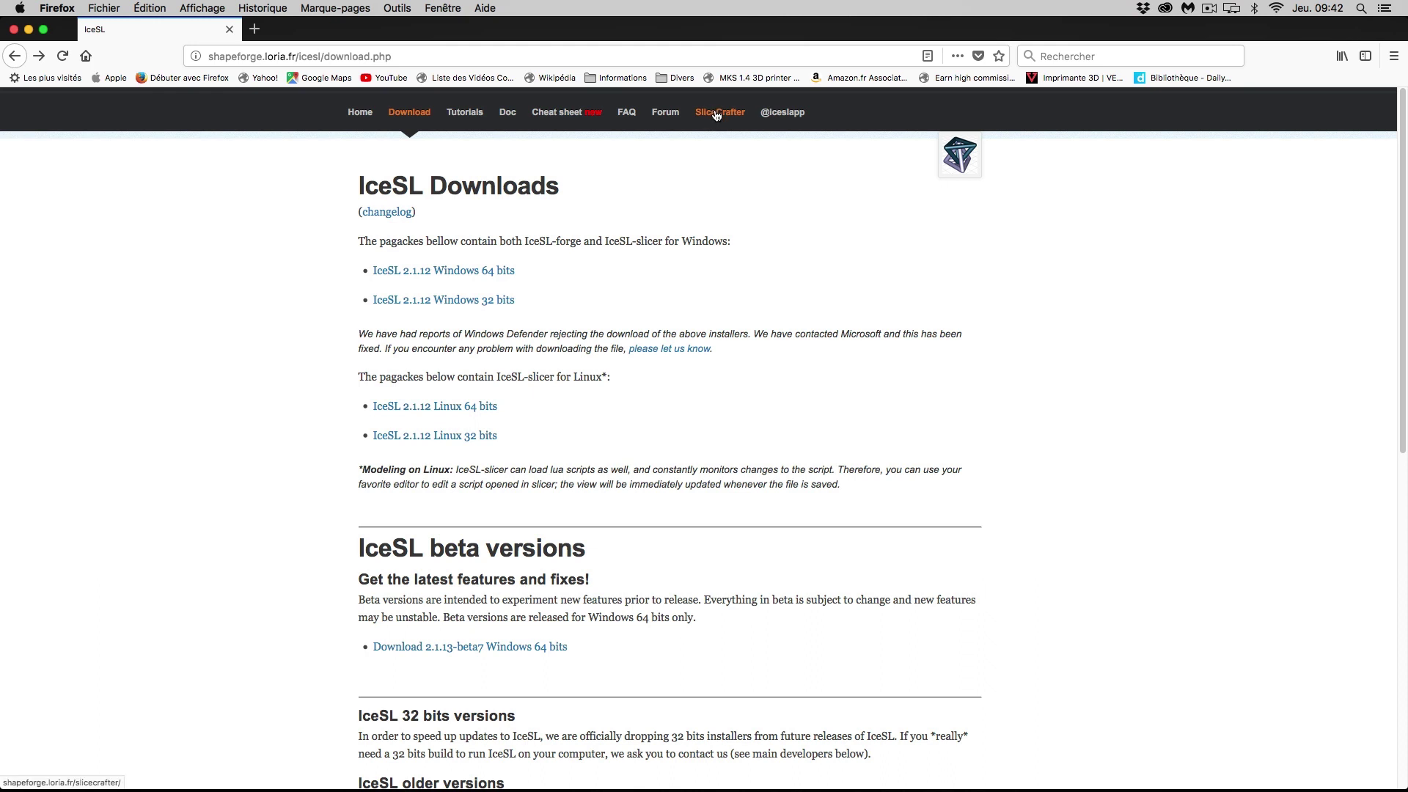
Step: Open the SliceCrafter web slicer from the IceSL site and view its sample model from several angles
click(716, 113)
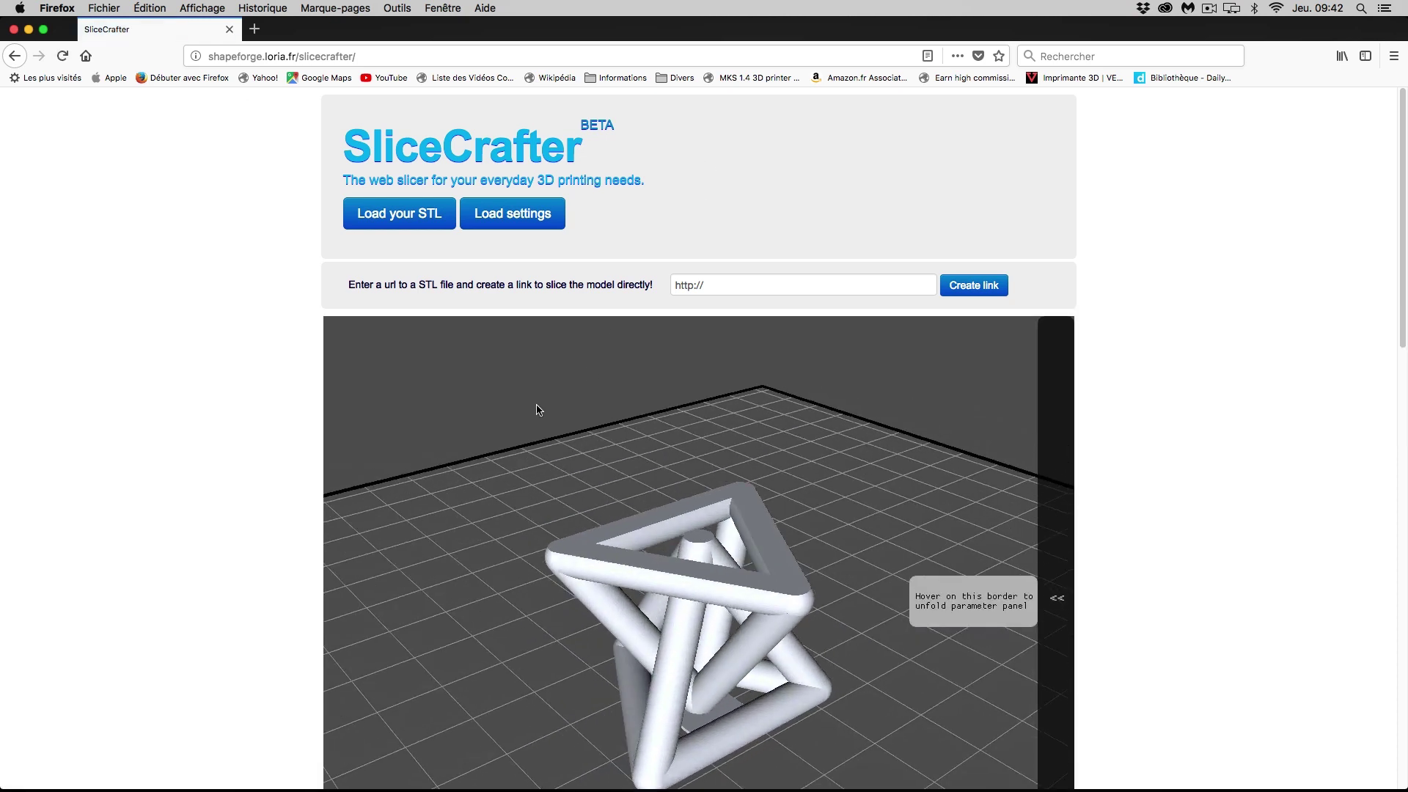
click(461, 433)
drag(480, 449, 546, 412)
drag(797, 578, 644, 587)
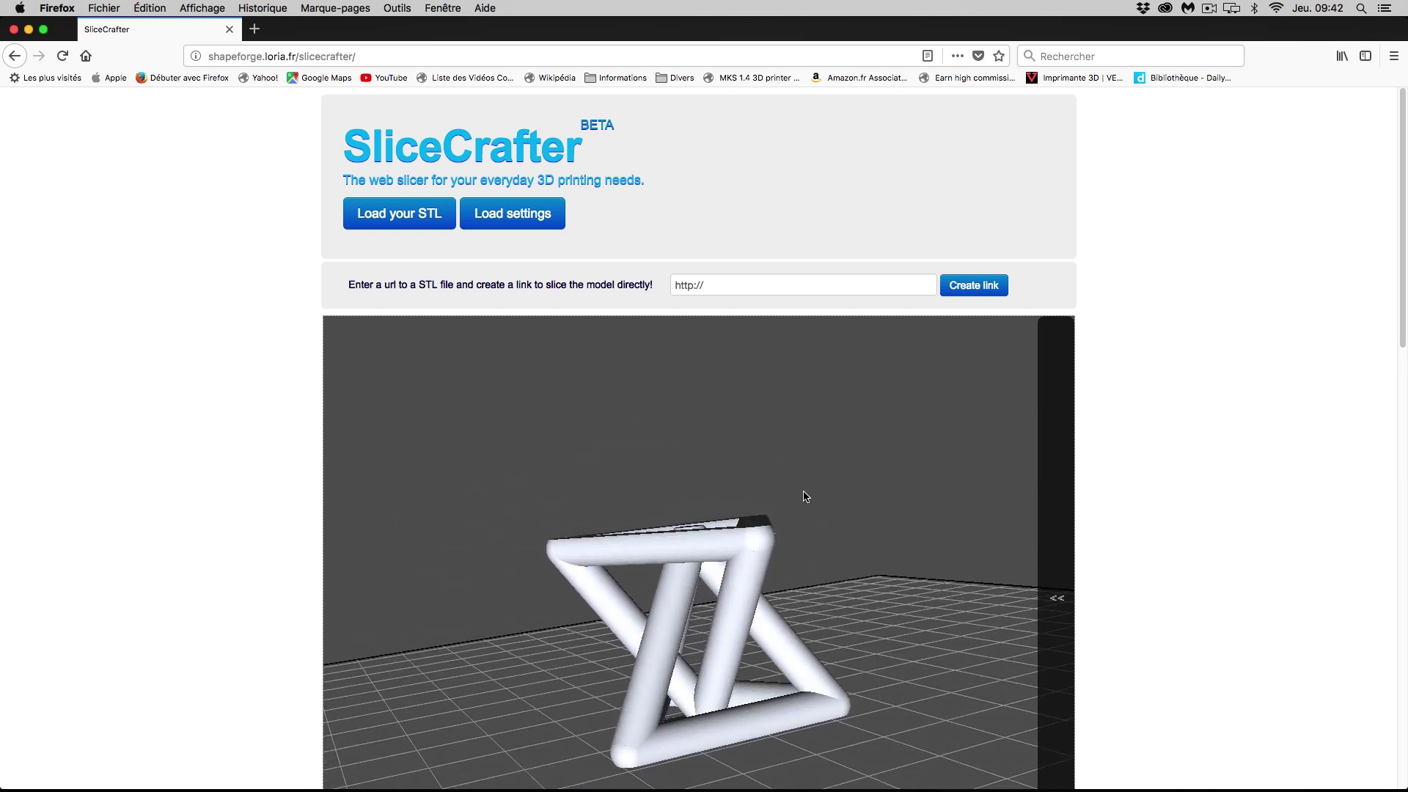
drag(886, 462, 917, 484)
Step: Load the model Penguin_FDM.stl into the slicer
click(440, 214)
click(622, 202)
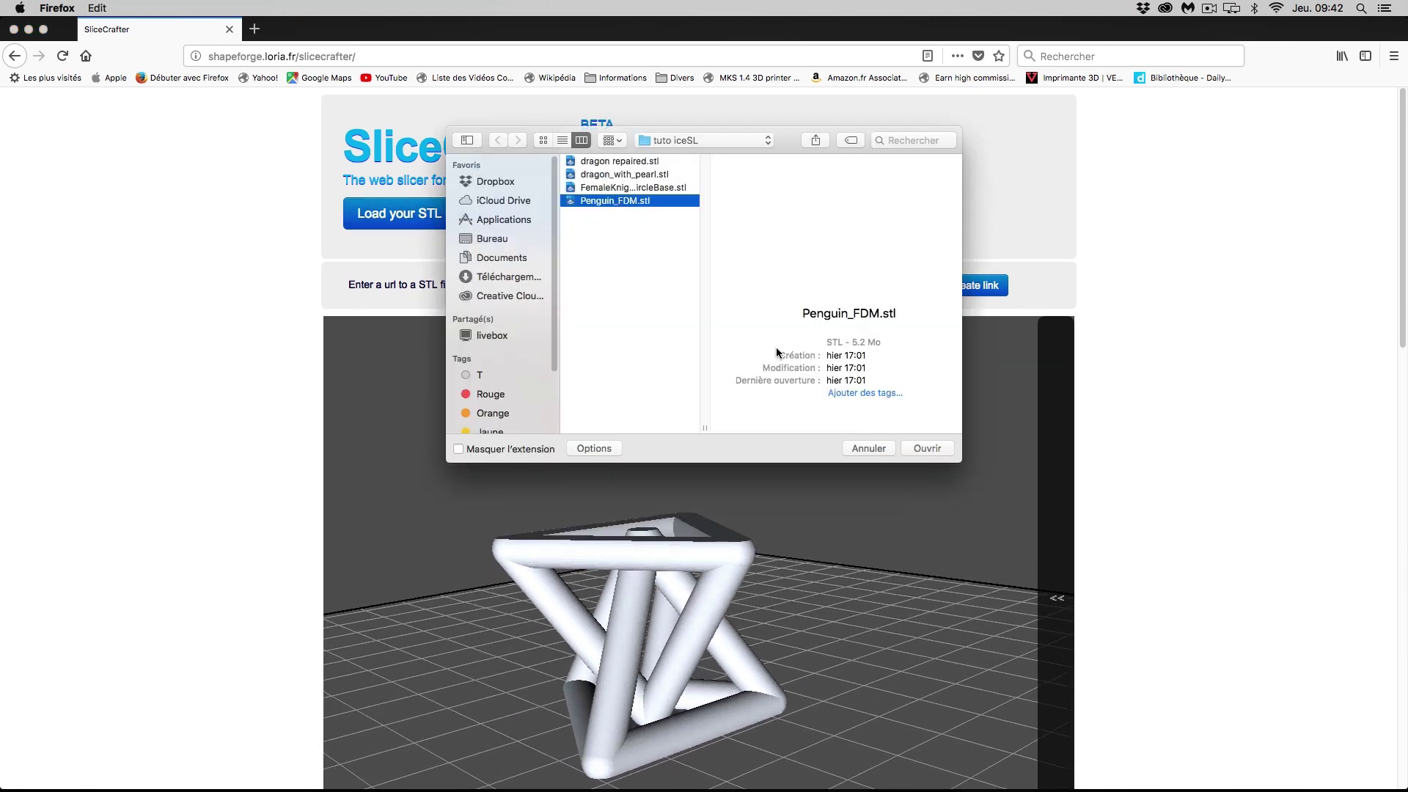
click(920, 448)
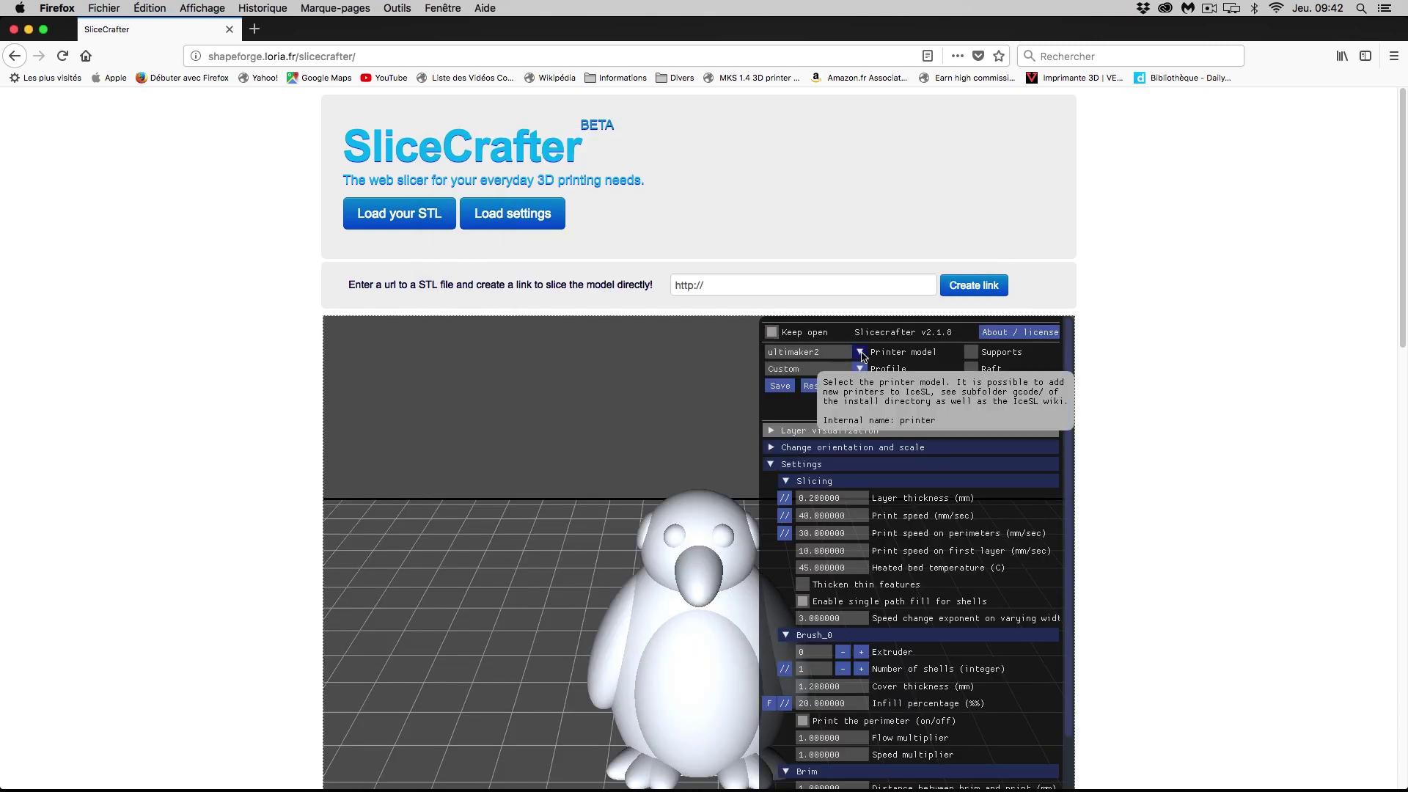
Step: Look through the available printer models, keeping ultimaker2 selected
click(861, 353)
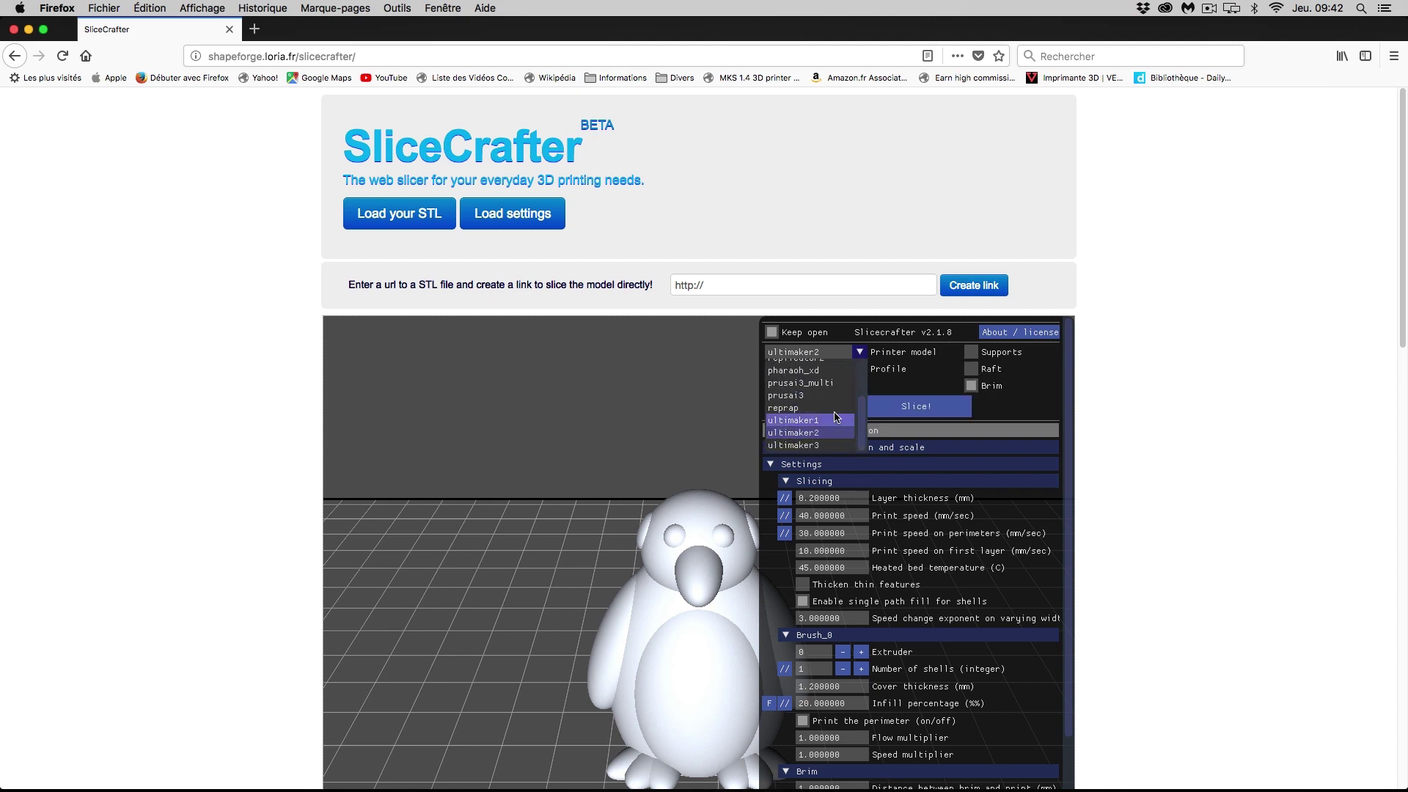
mouse_move(861, 423)
mouse_down()
mouse_move(862, 372)
mouse_move(863, 422)
mouse_up()
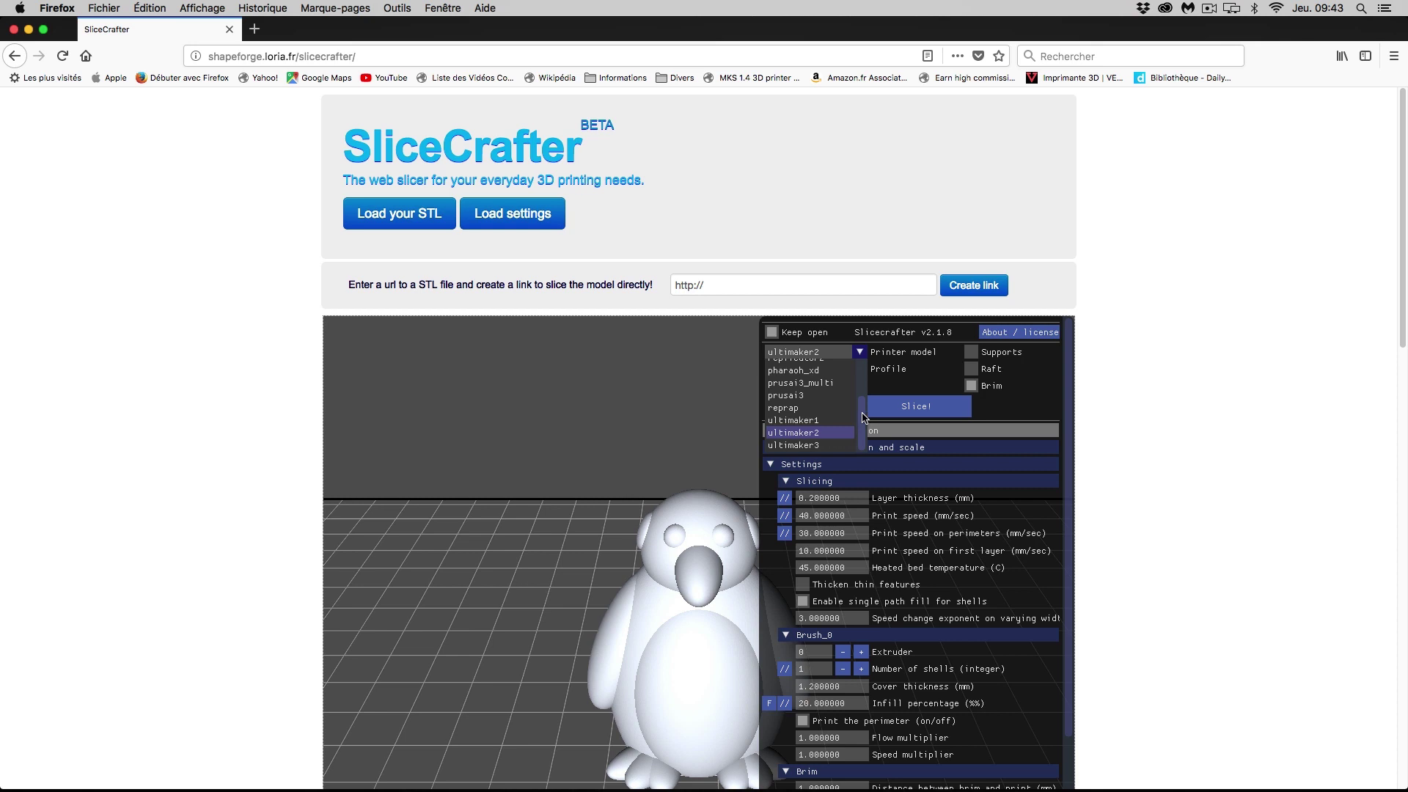
drag(863, 417, 866, 368)
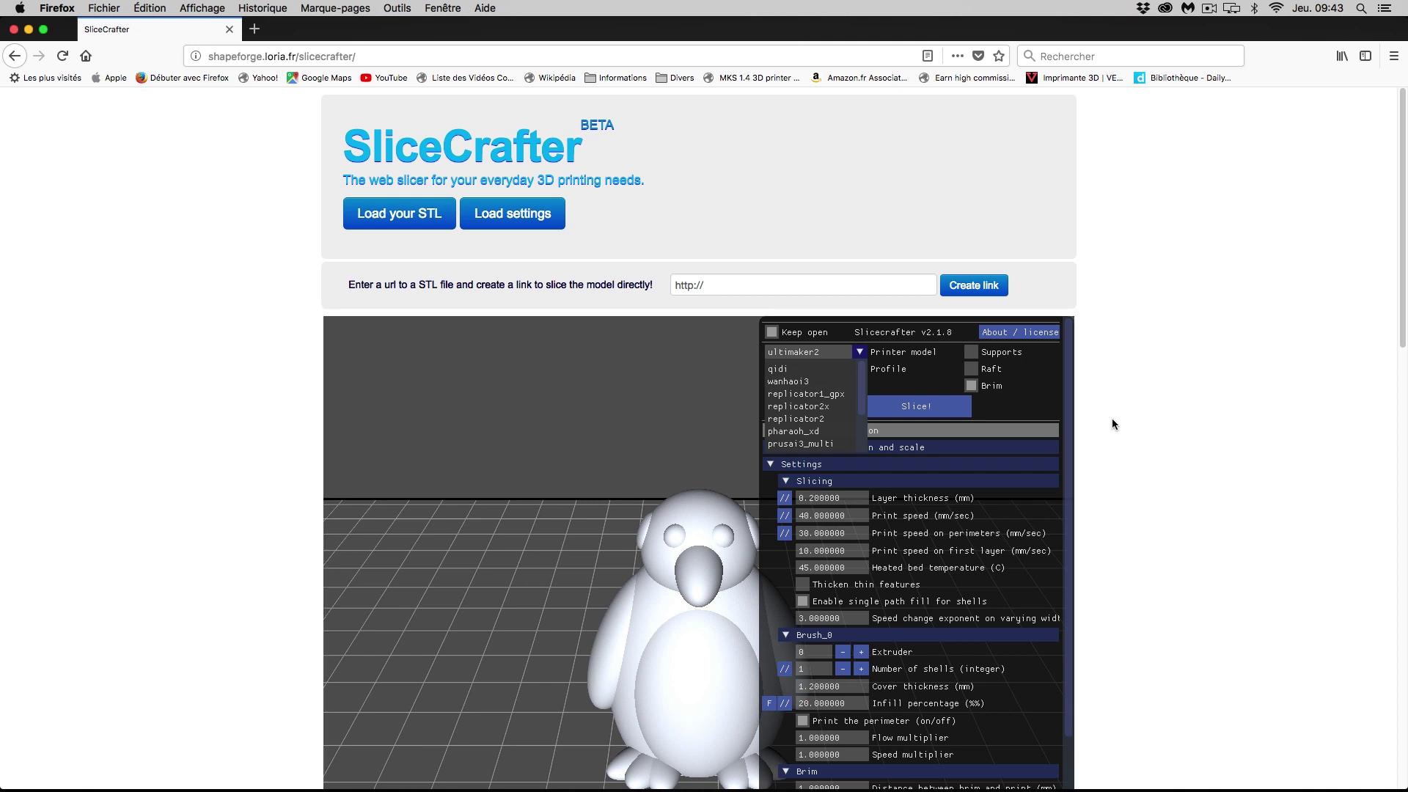
click(892, 373)
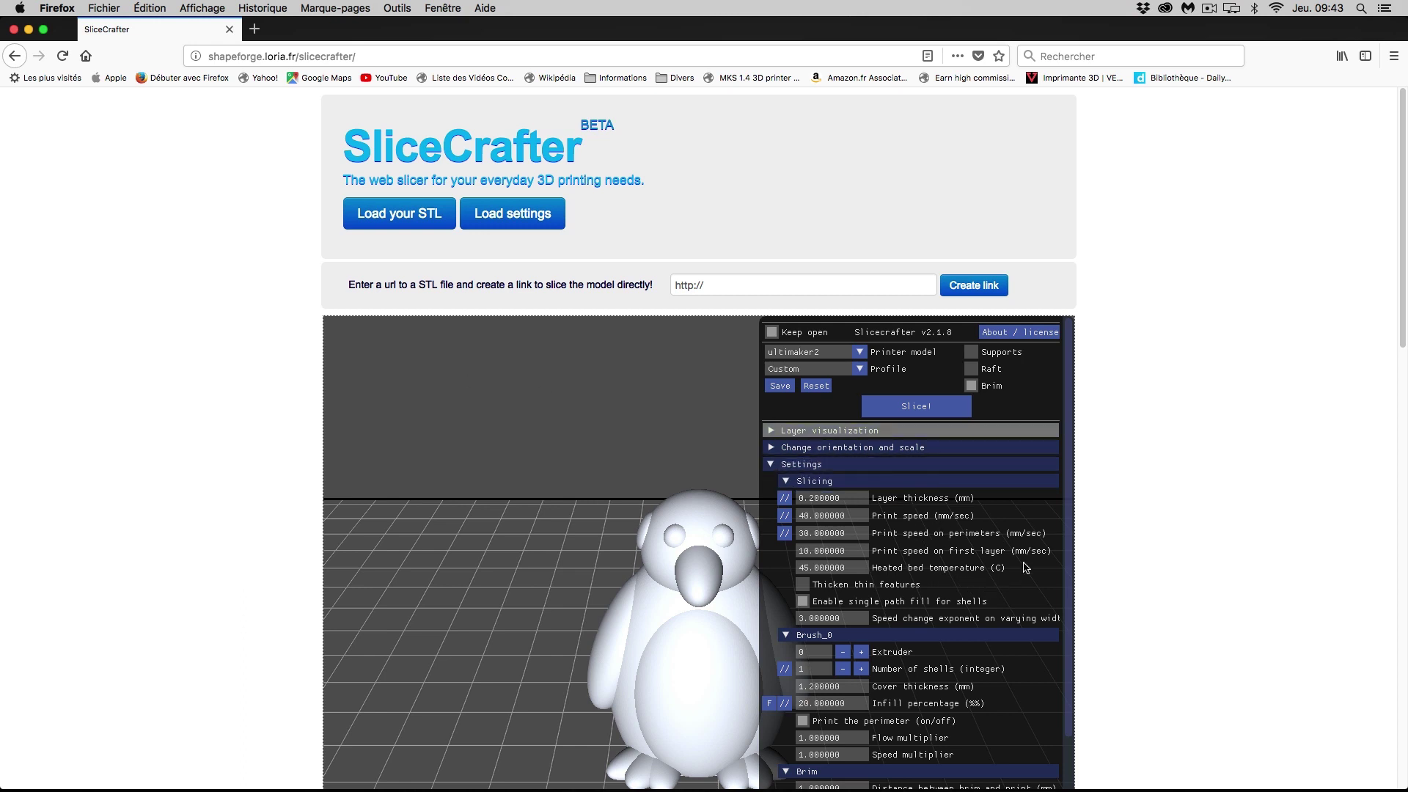
Step: Examine the slicing, brush, brim, printer and extruder settings and the orientation and scale options
drag(1070, 559, 1068, 525)
scroll(1067, 470, down, 3)
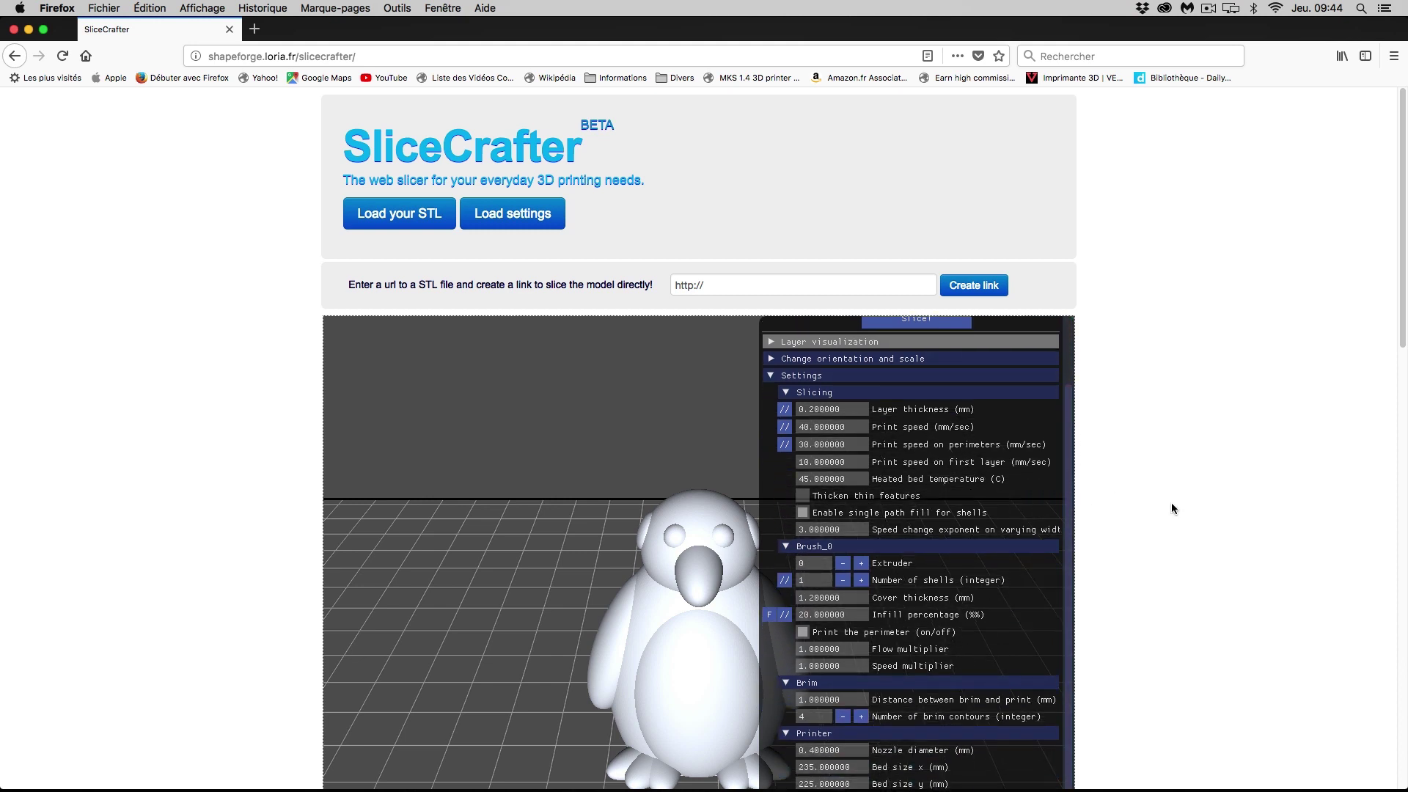
scroll(1173, 503, down, 1)
scroll(1172, 502, down, 5)
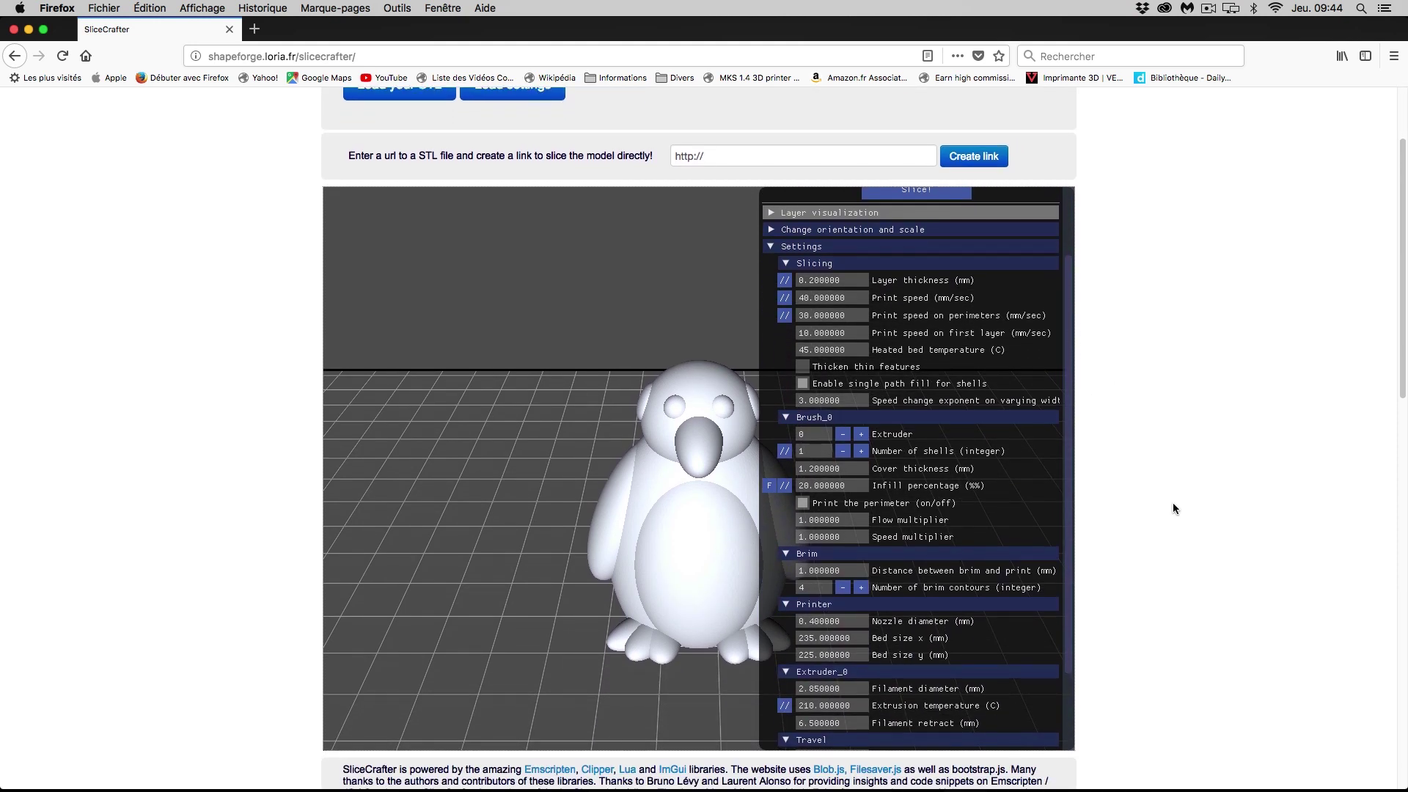
scroll(1072, 455, up, 3)
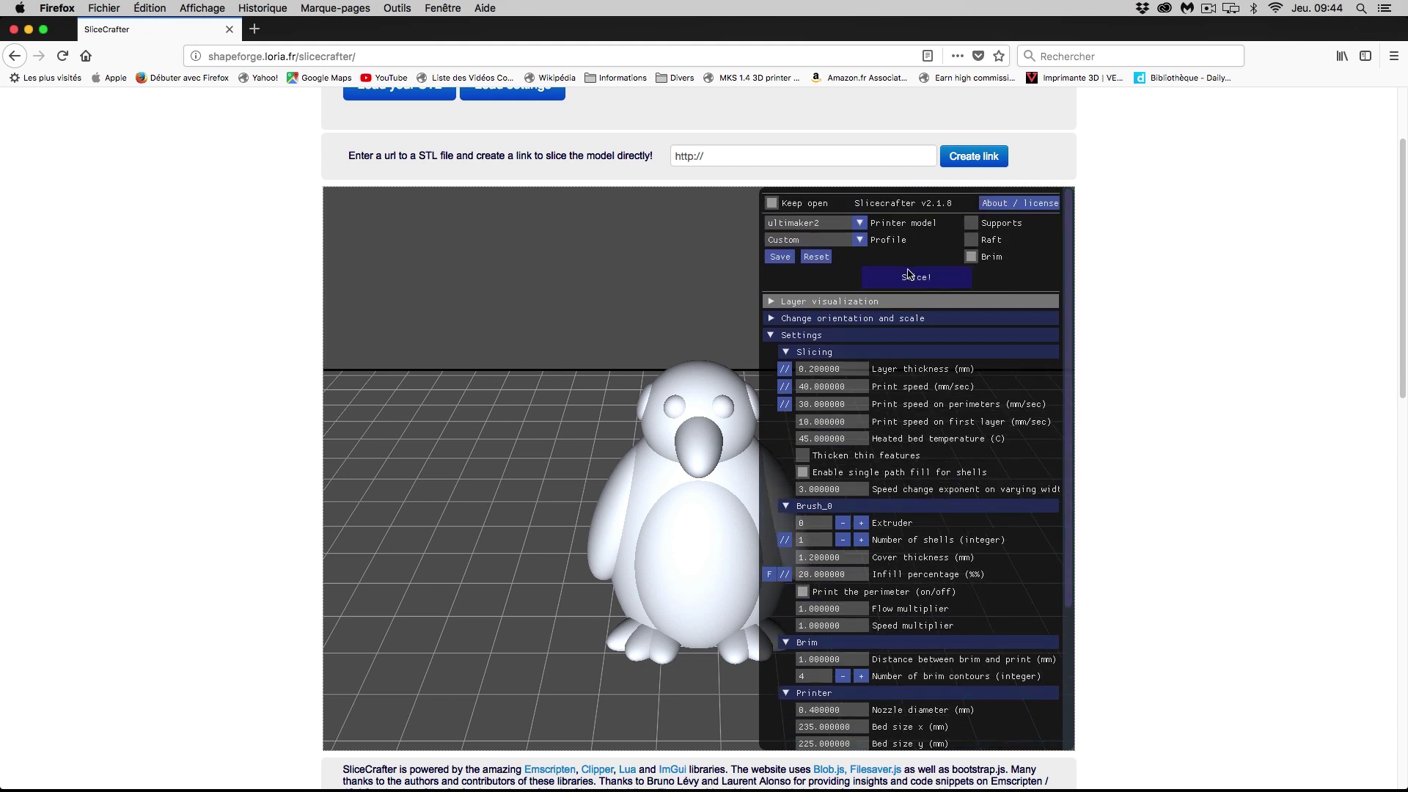
click(936, 283)
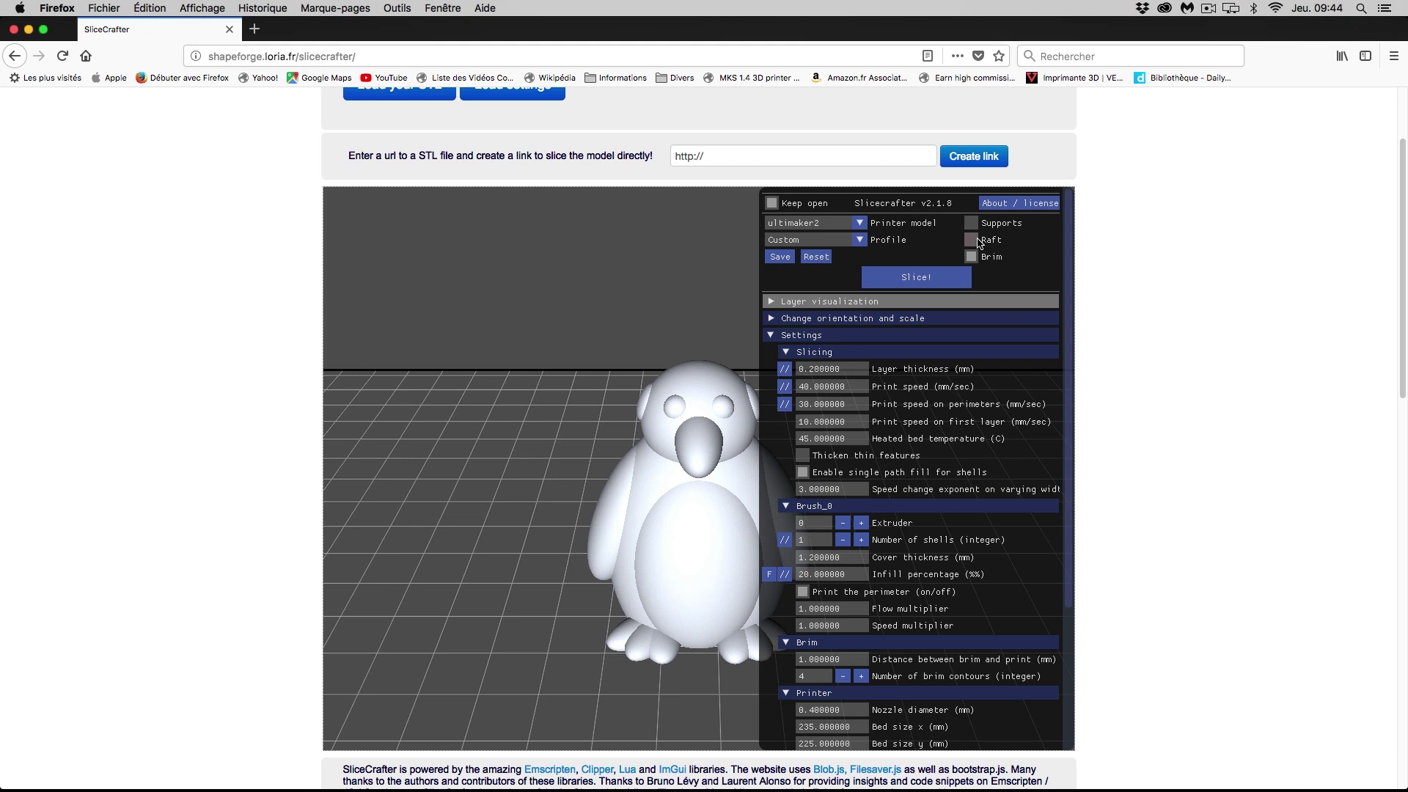
click(810, 319)
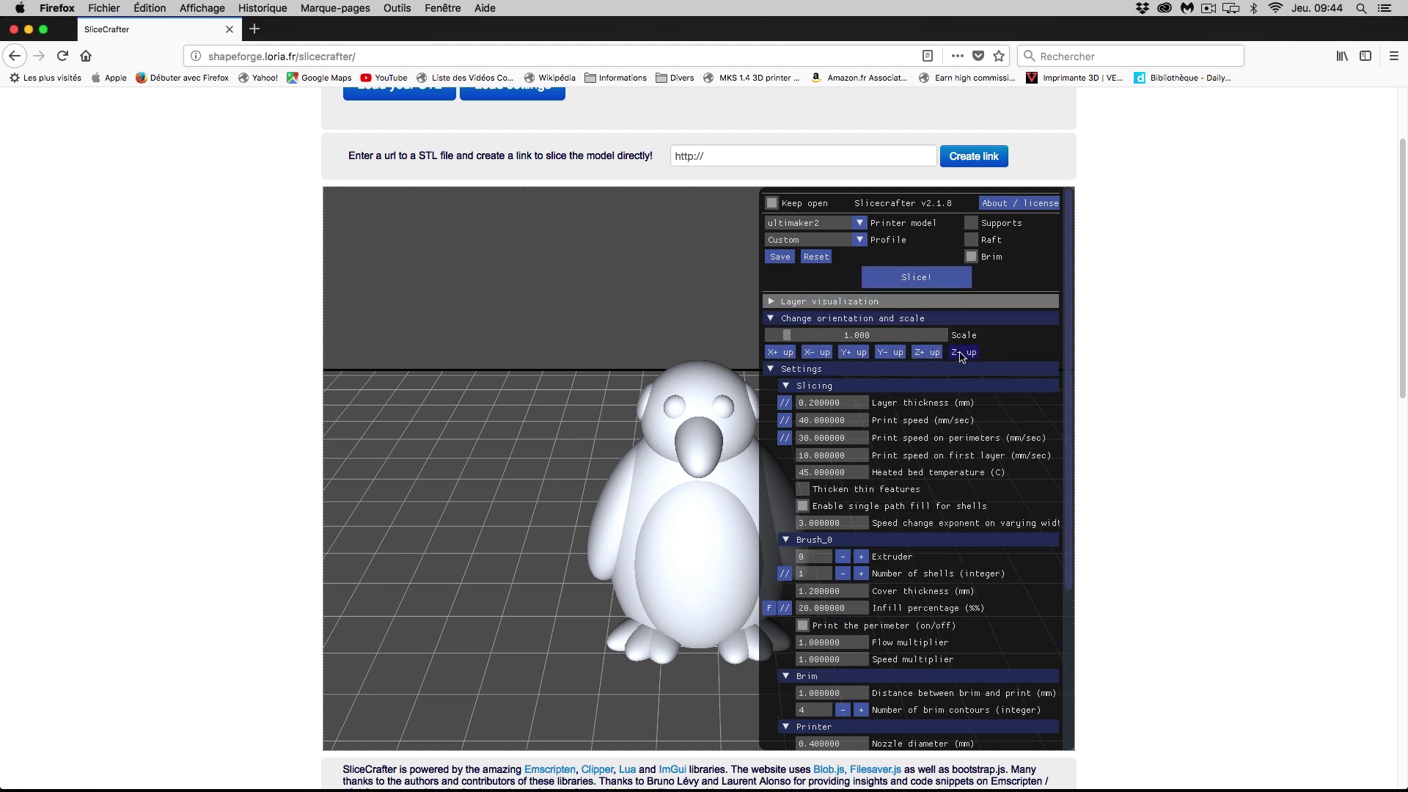
click(788, 319)
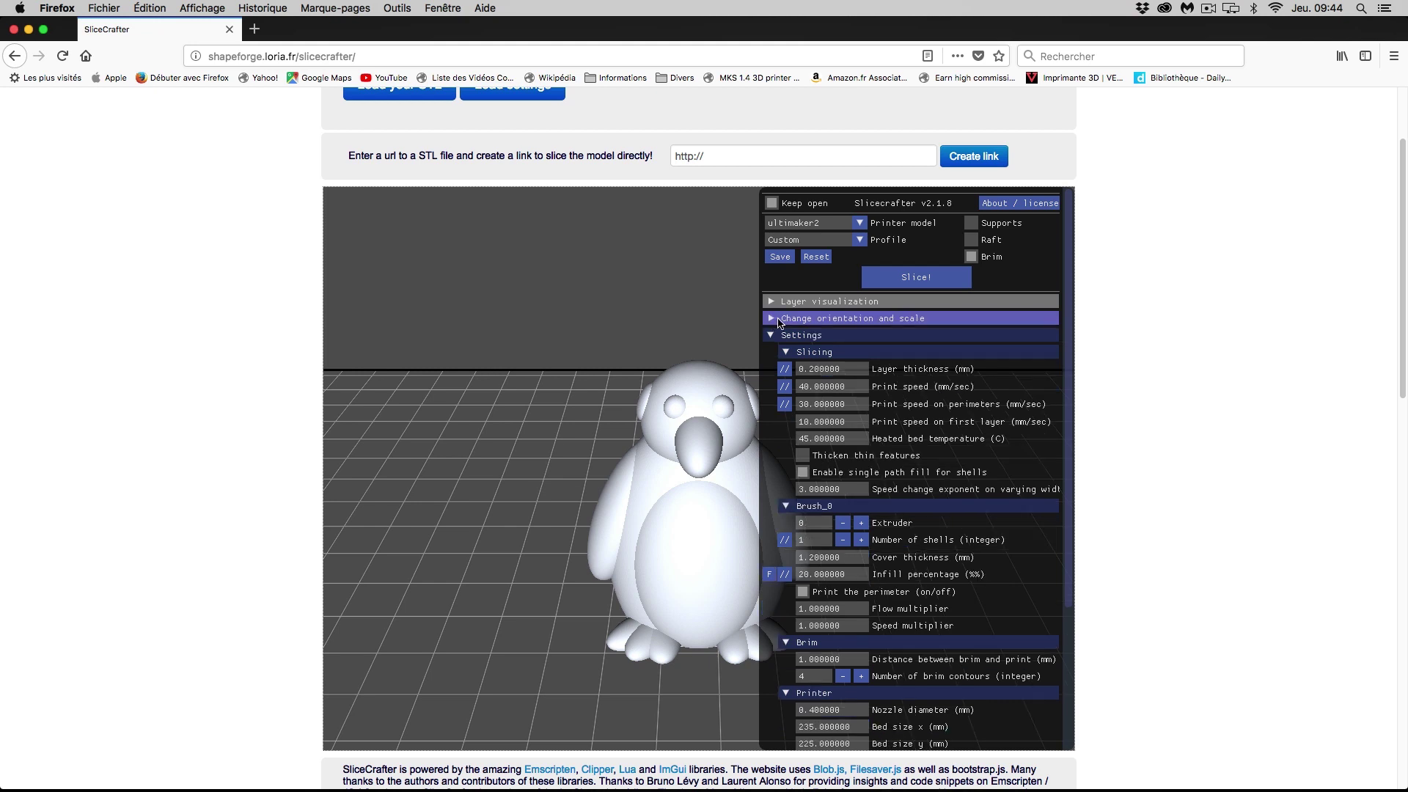
drag(1072, 401, 1078, 440)
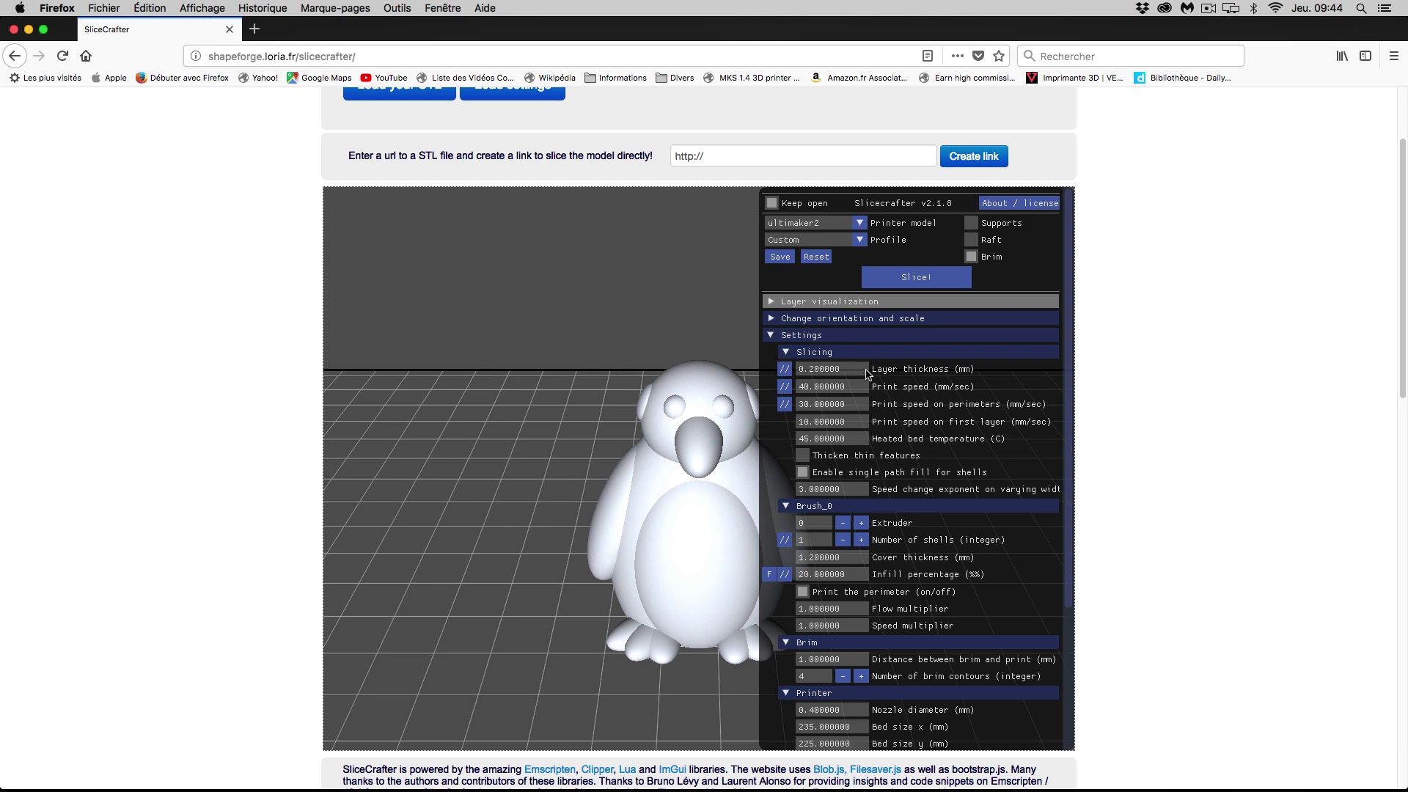
Step: Enable field painting for the infill percentage and paint the penguin's head at 85.76 % with a brush size of 17.3
click(769, 577)
right_drag(580, 431, 458, 422)
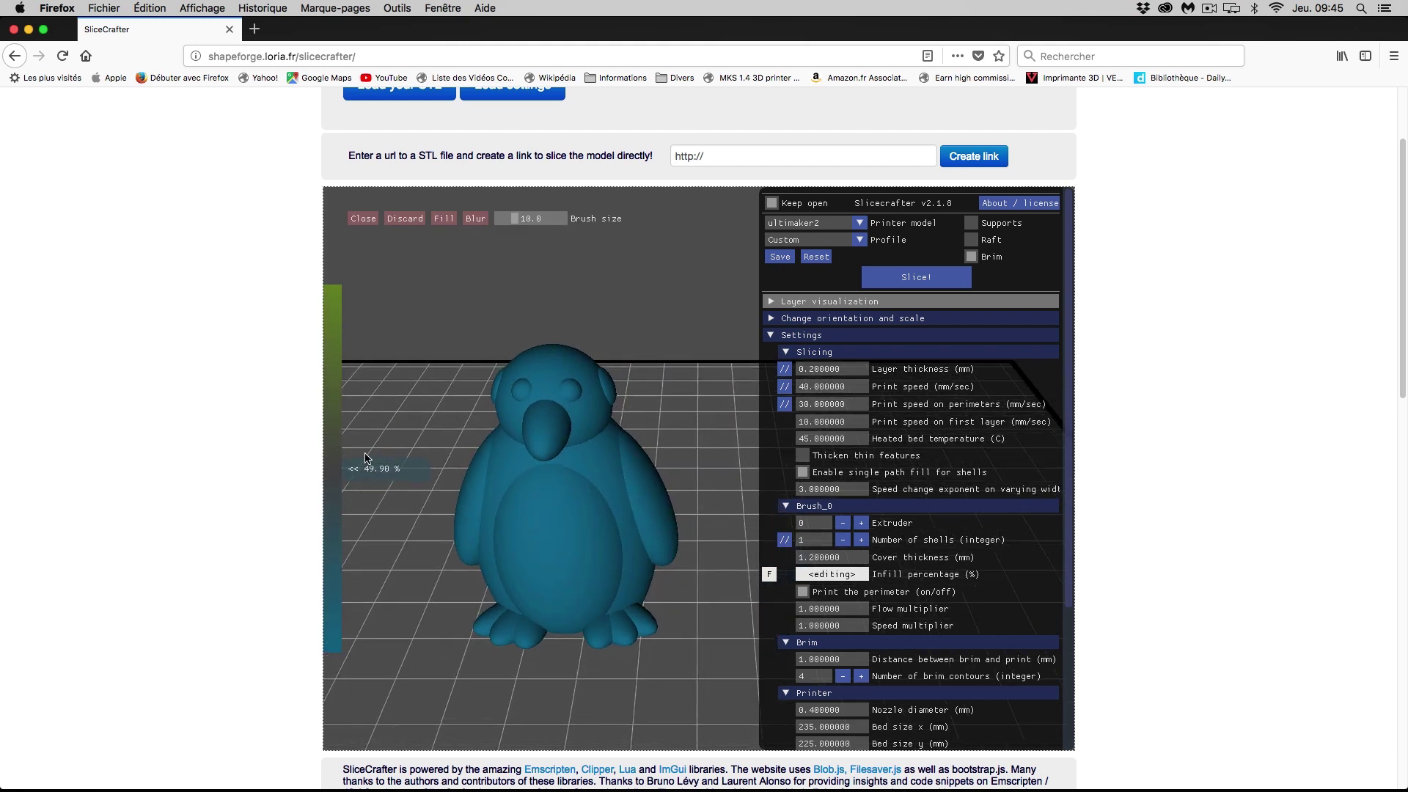
drag(395, 469, 440, 429)
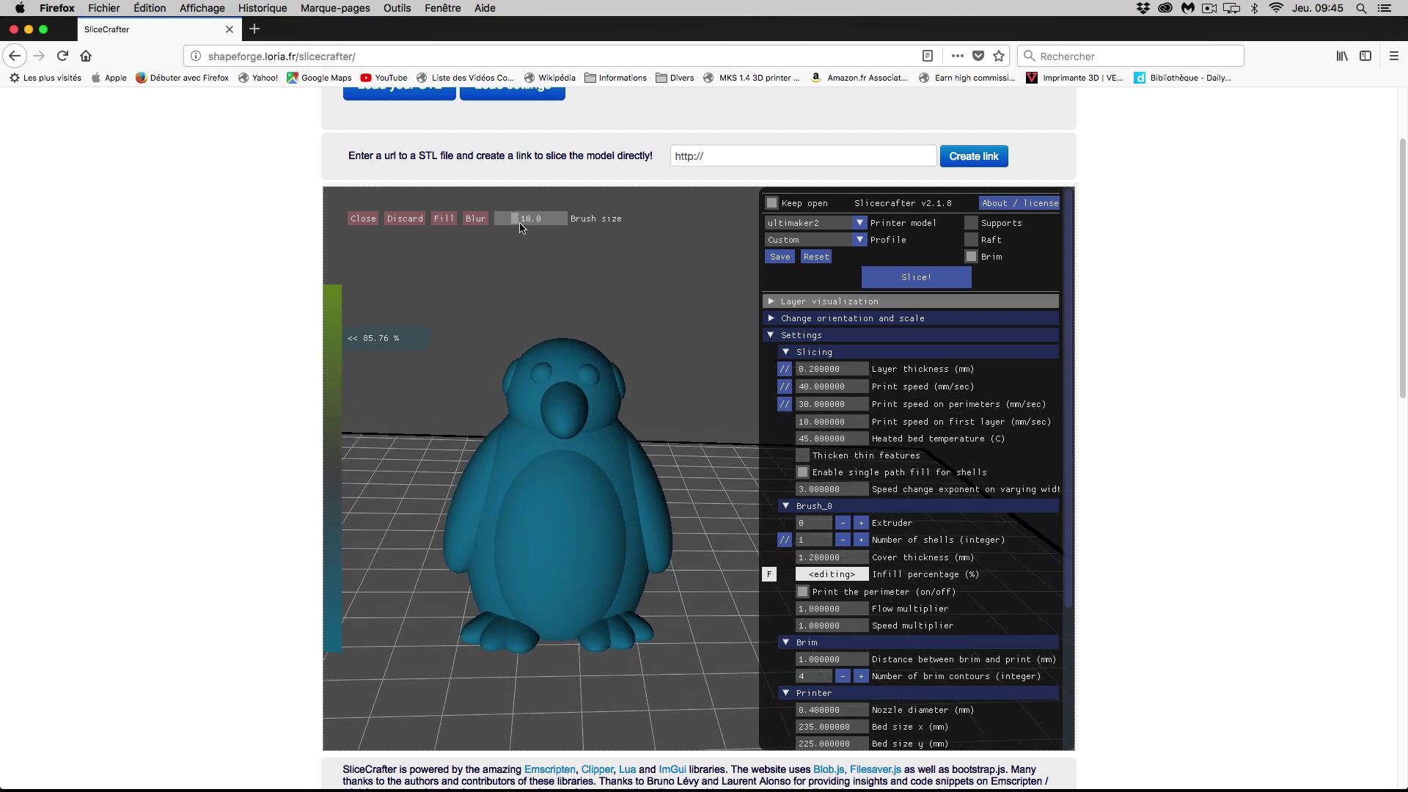
drag(515, 220, 528, 220)
mouse_move(572, 416)
mouse_down()
mouse_move(558, 381)
mouse_move(570, 399)
mouse_move(601, 390)
mouse_up()
mouse_move(646, 346)
mouse_down()
mouse_move(620, 371)
mouse_move(588, 460)
mouse_up()
mouse_move(544, 419)
mouse_down()
mouse_move(512, 402)
mouse_move(533, 441)
mouse_move(655, 376)
mouse_move(614, 495)
mouse_move(623, 542)
mouse_move(532, 473)
mouse_up()
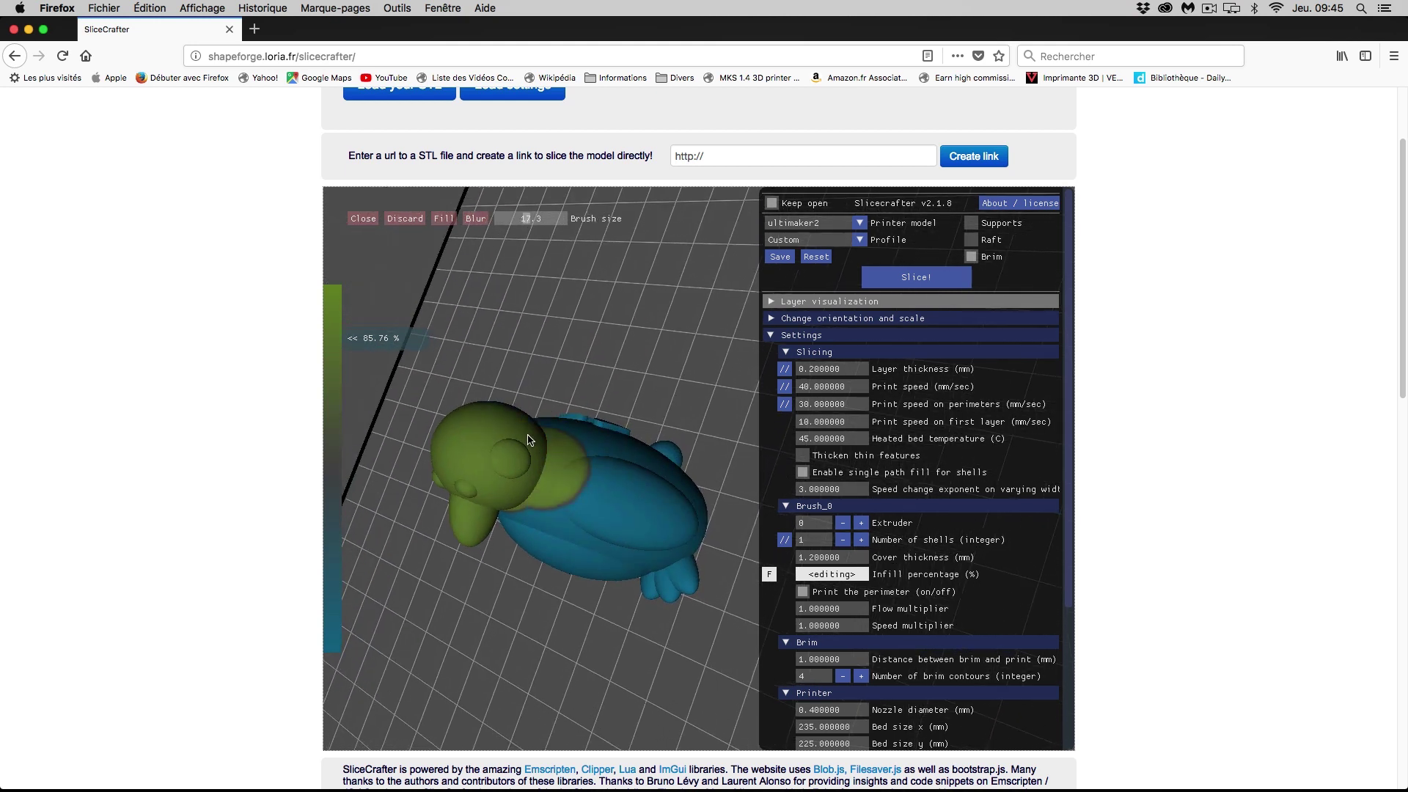
Step: Paint the penguin's upper body, front and back, with an infill of 41.33 %, leaving the lower body and feet unpainted
mouse_move(473, 605)
mouse_down()
mouse_move(616, 427)
mouse_move(573, 406)
mouse_move(524, 419)
mouse_move(466, 411)
mouse_up()
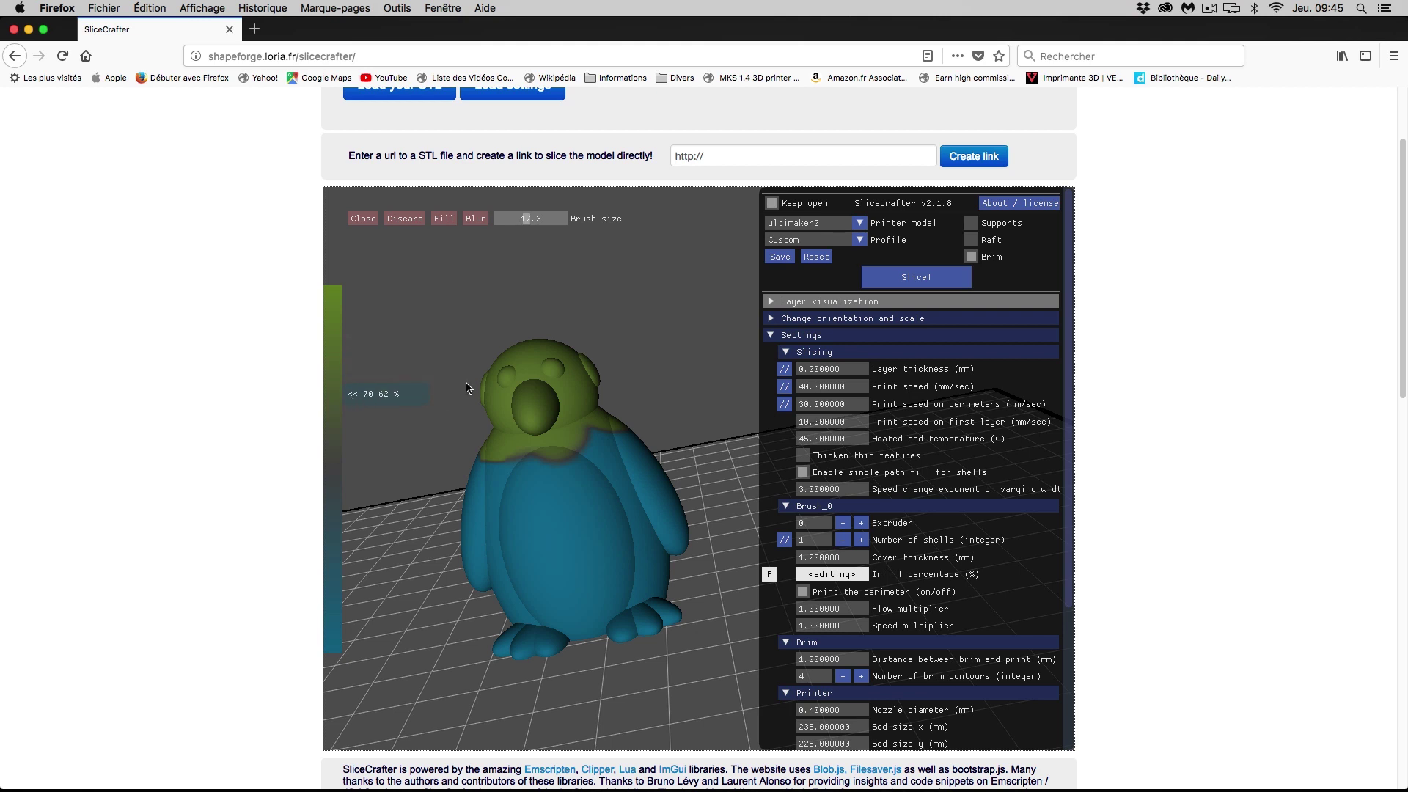
drag(402, 531, 424, 483)
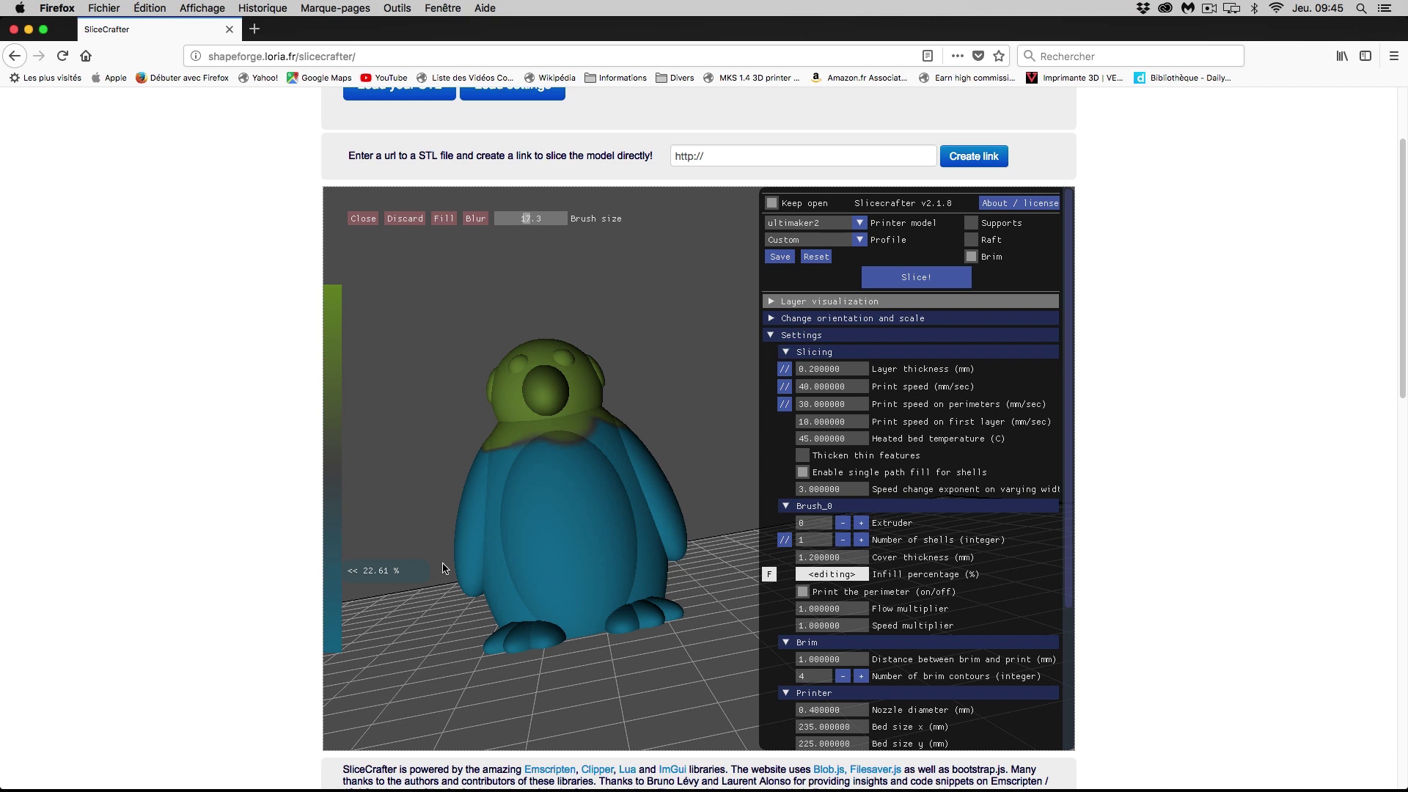
mouse_move(486, 513)
mouse_down()
mouse_move(655, 503)
mouse_move(579, 494)
mouse_move(431, 513)
mouse_move(577, 522)
mouse_move(672, 507)
mouse_up()
mouse_move(662, 424)
mouse_down()
mouse_move(585, 443)
mouse_move(665, 450)
mouse_up()
mouse_move(564, 484)
mouse_down()
mouse_move(506, 469)
mouse_move(559, 509)
mouse_up()
drag(676, 411, 340, 470)
drag(711, 379, 454, 460)
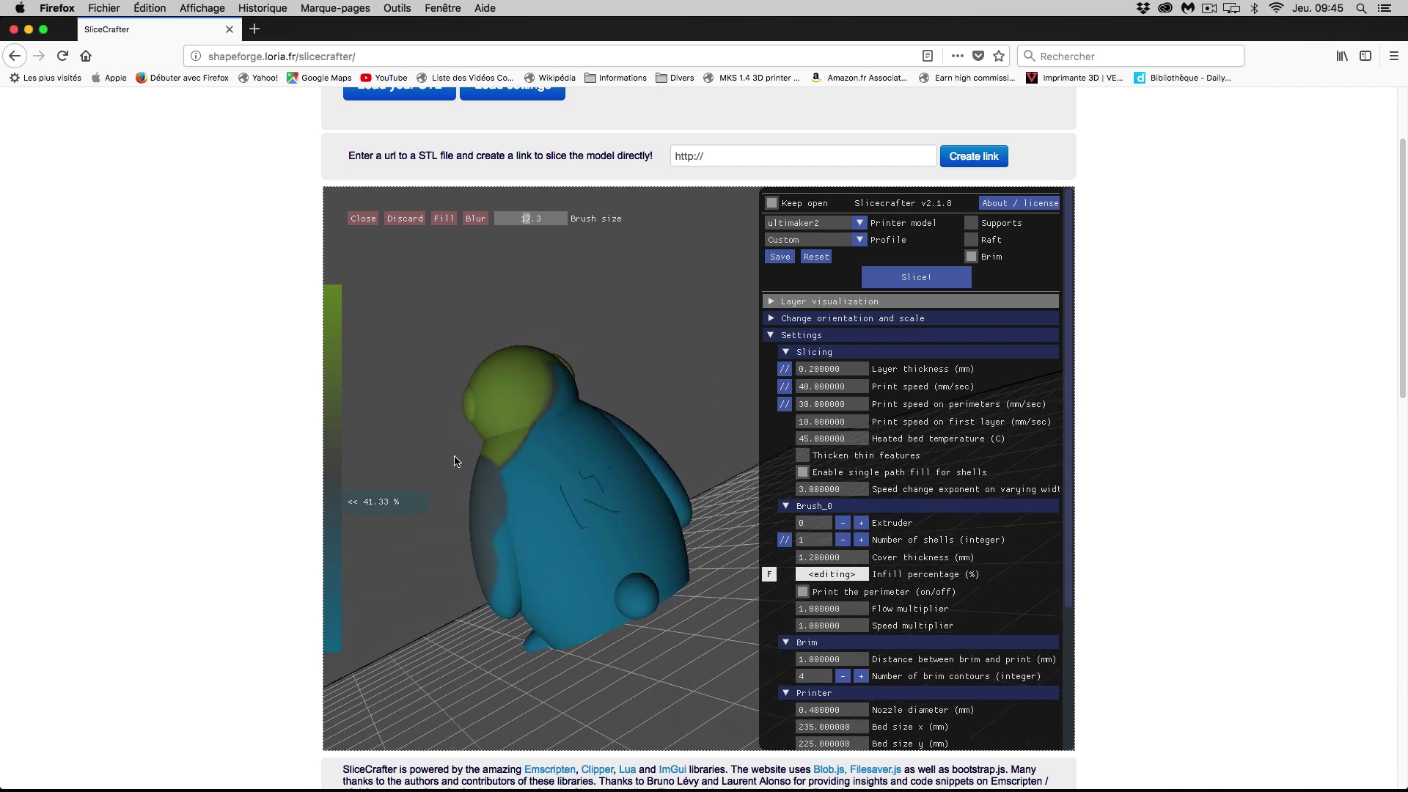
mouse_move(497, 509)
mouse_down()
mouse_move(659, 458)
mouse_move(682, 433)
mouse_move(528, 478)
mouse_move(499, 461)
mouse_move(555, 427)
mouse_move(517, 423)
mouse_up()
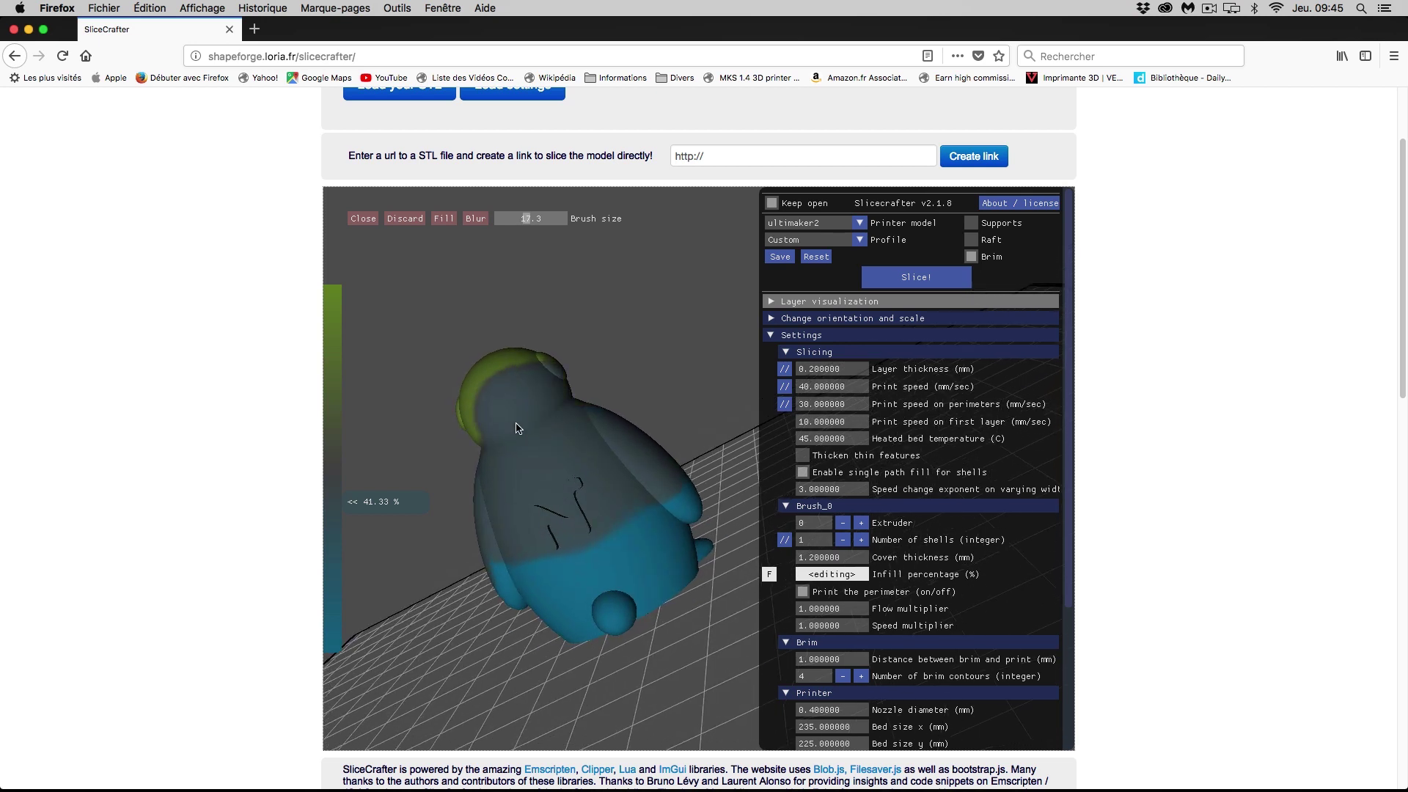
Step: Slice the painted penguin and set the layer preview to show layers 216 to 248
drag(433, 578, 850, 356)
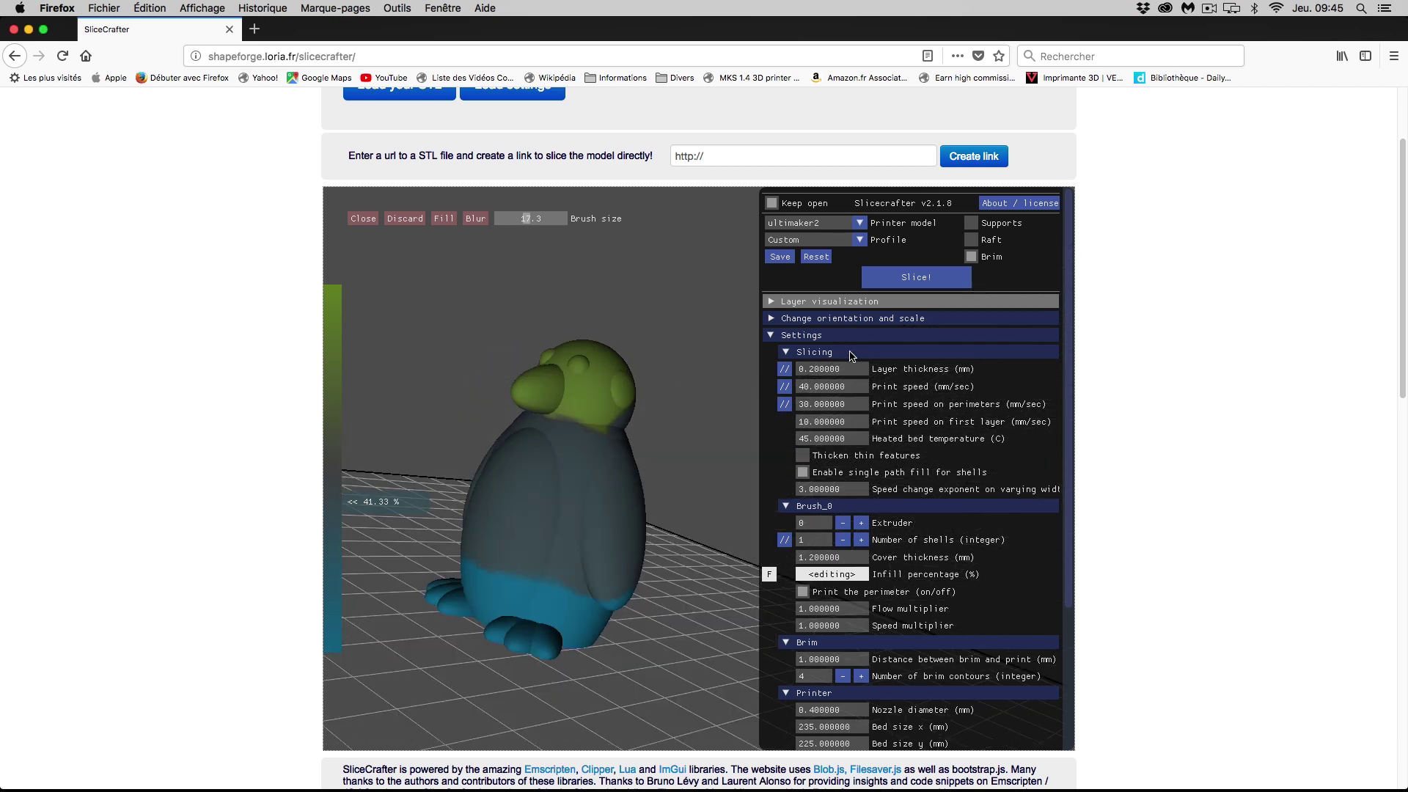
click(920, 279)
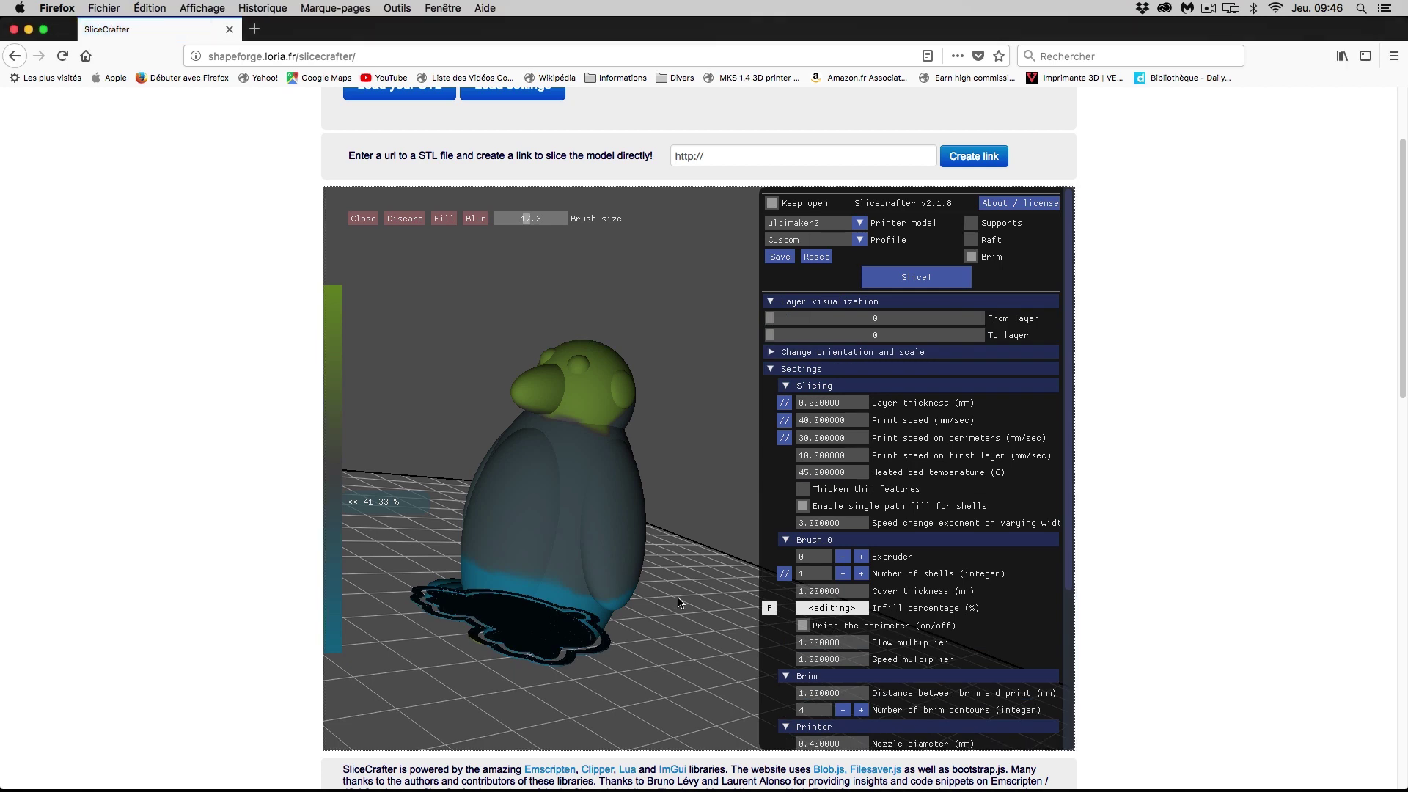
drag(771, 334, 820, 335)
drag(685, 346, 565, 583)
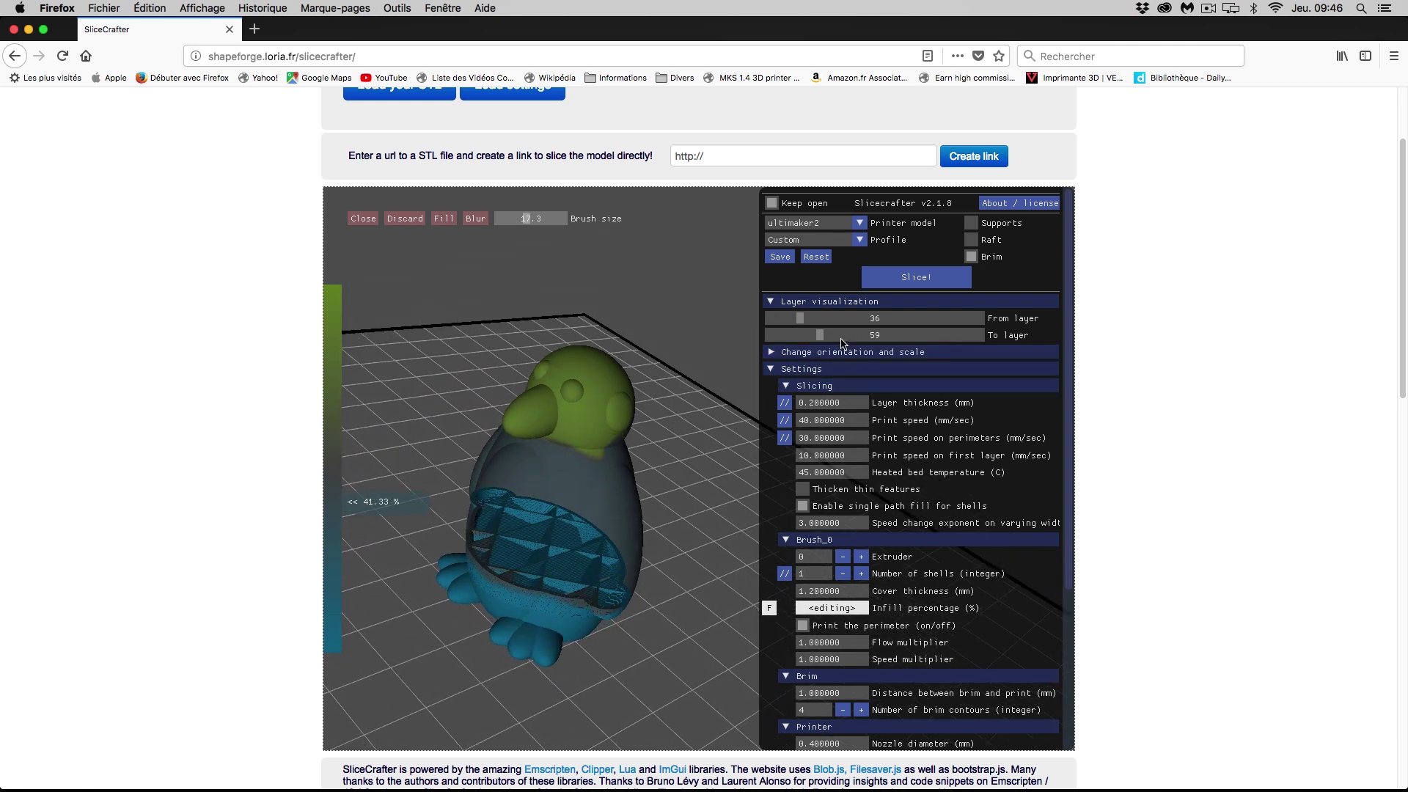
drag(823, 339, 981, 333)
drag(658, 469, 750, 516)
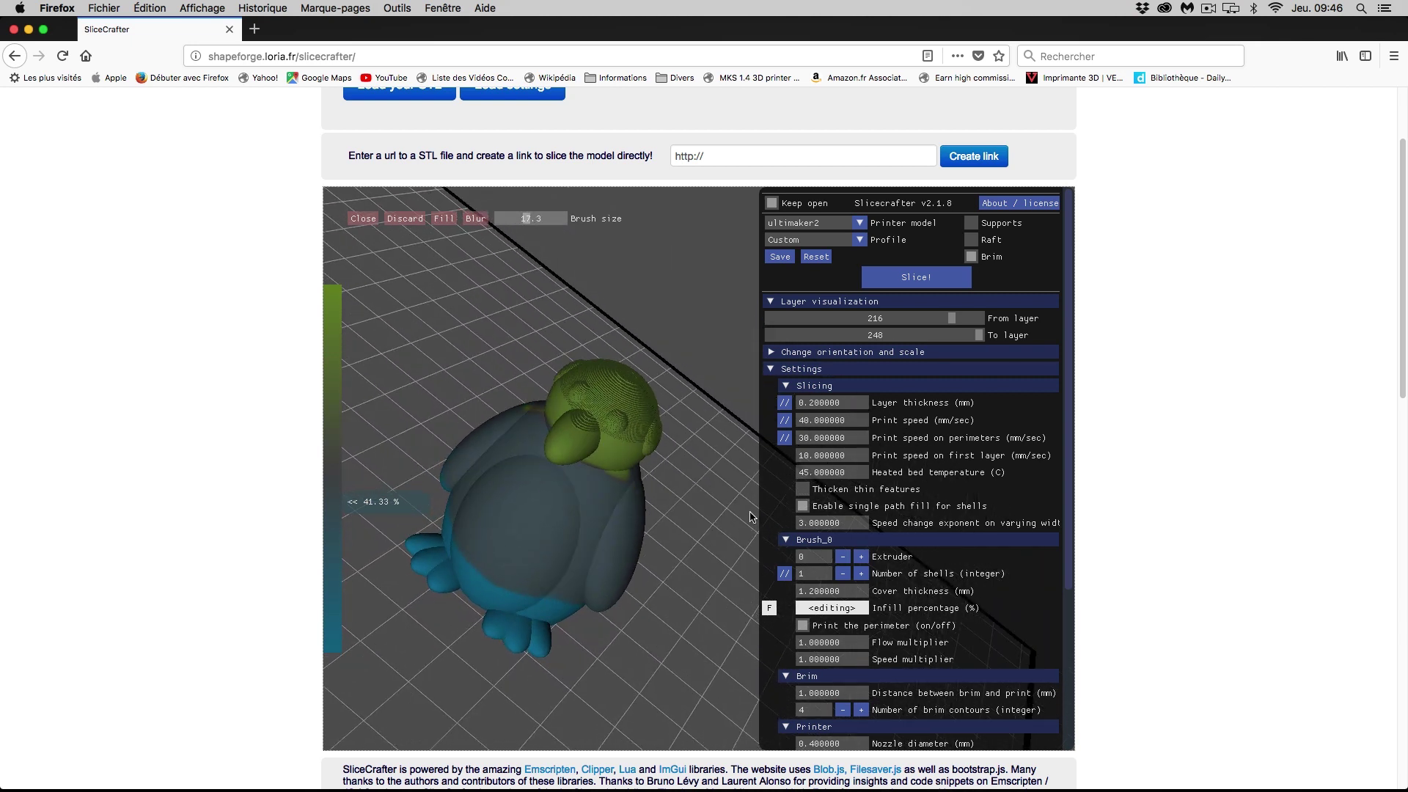
Step: Enable variable layer thickness and place three control heights at about 14, 26 and 42 mm
click(784, 403)
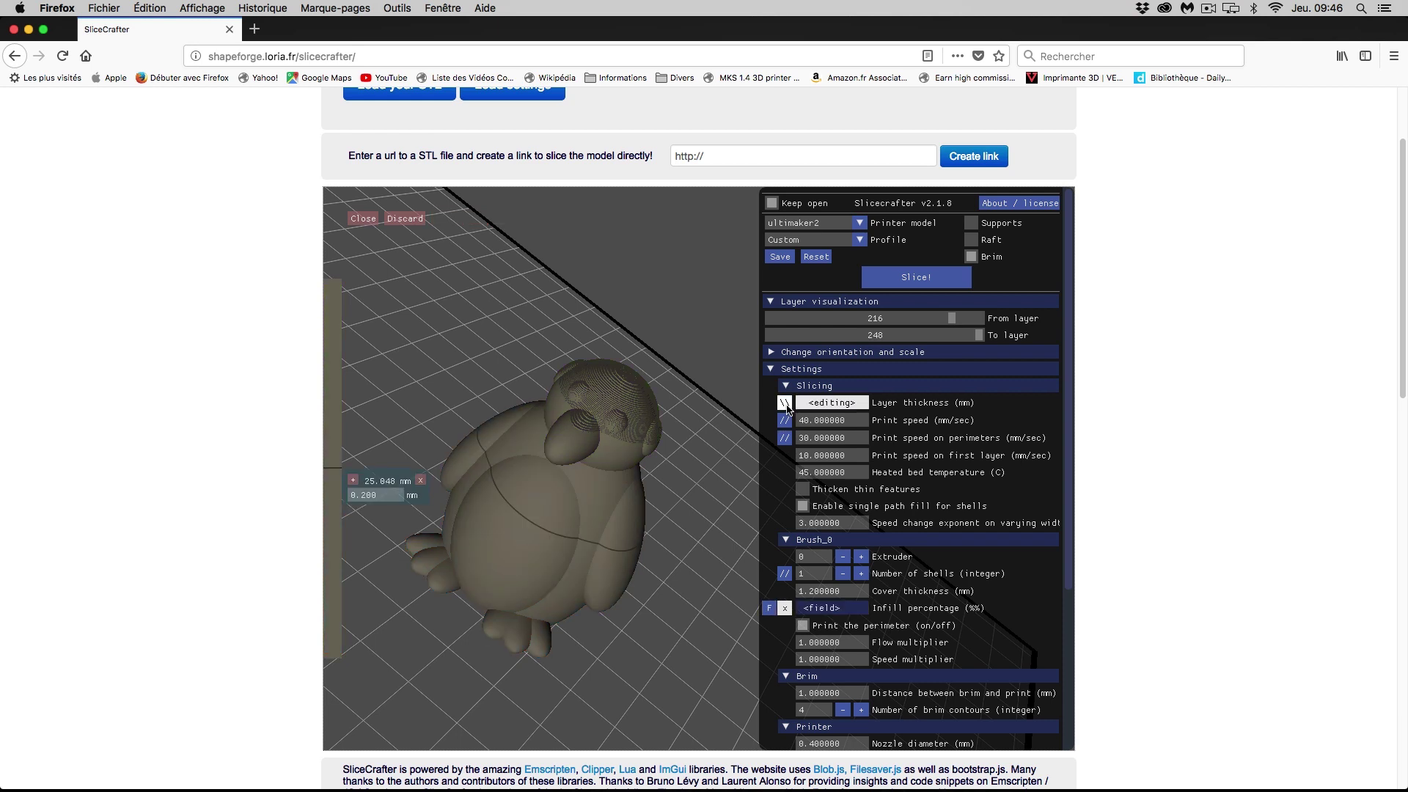
drag(387, 481, 387, 365)
click(353, 552)
click(353, 452)
drag(381, 581, 384, 567)
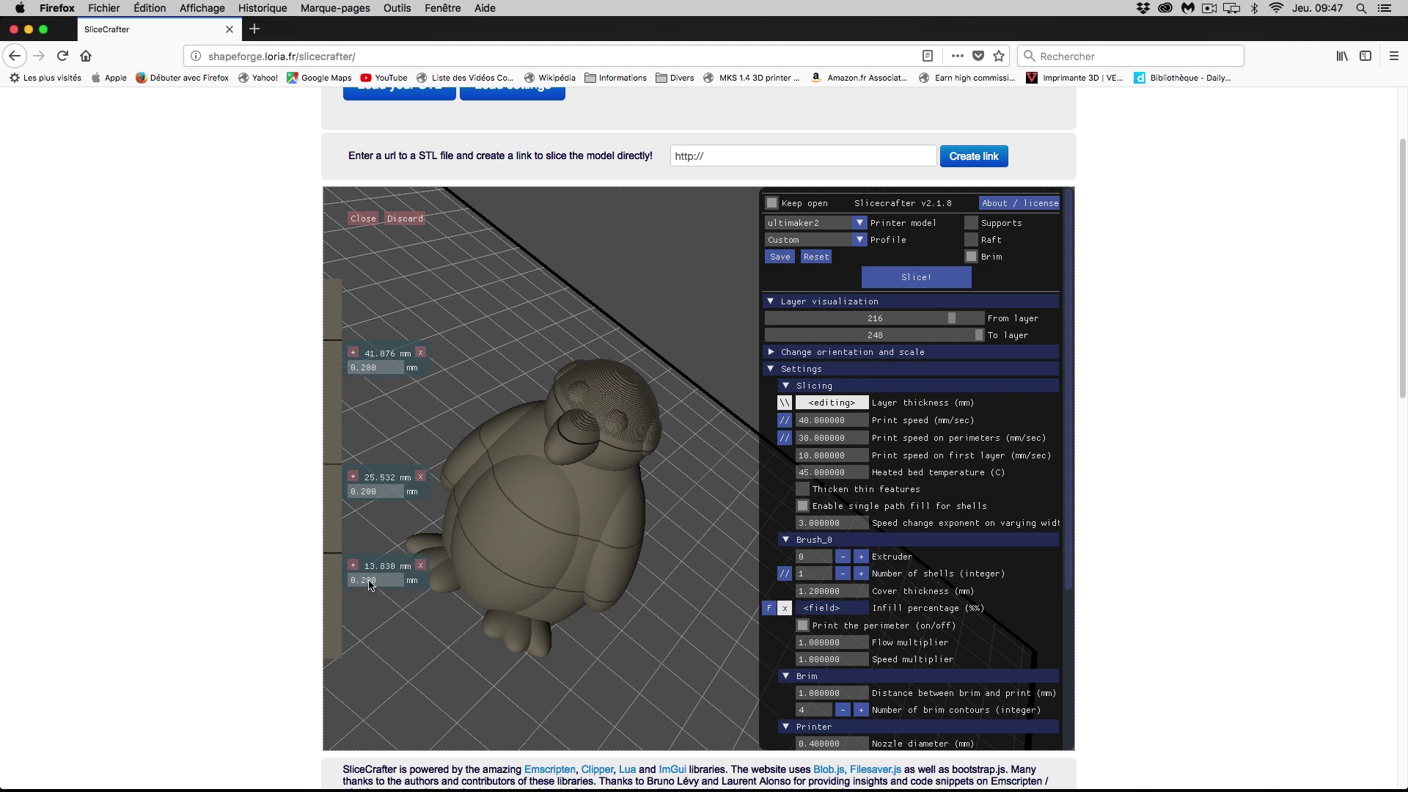
drag(372, 480, 377, 476)
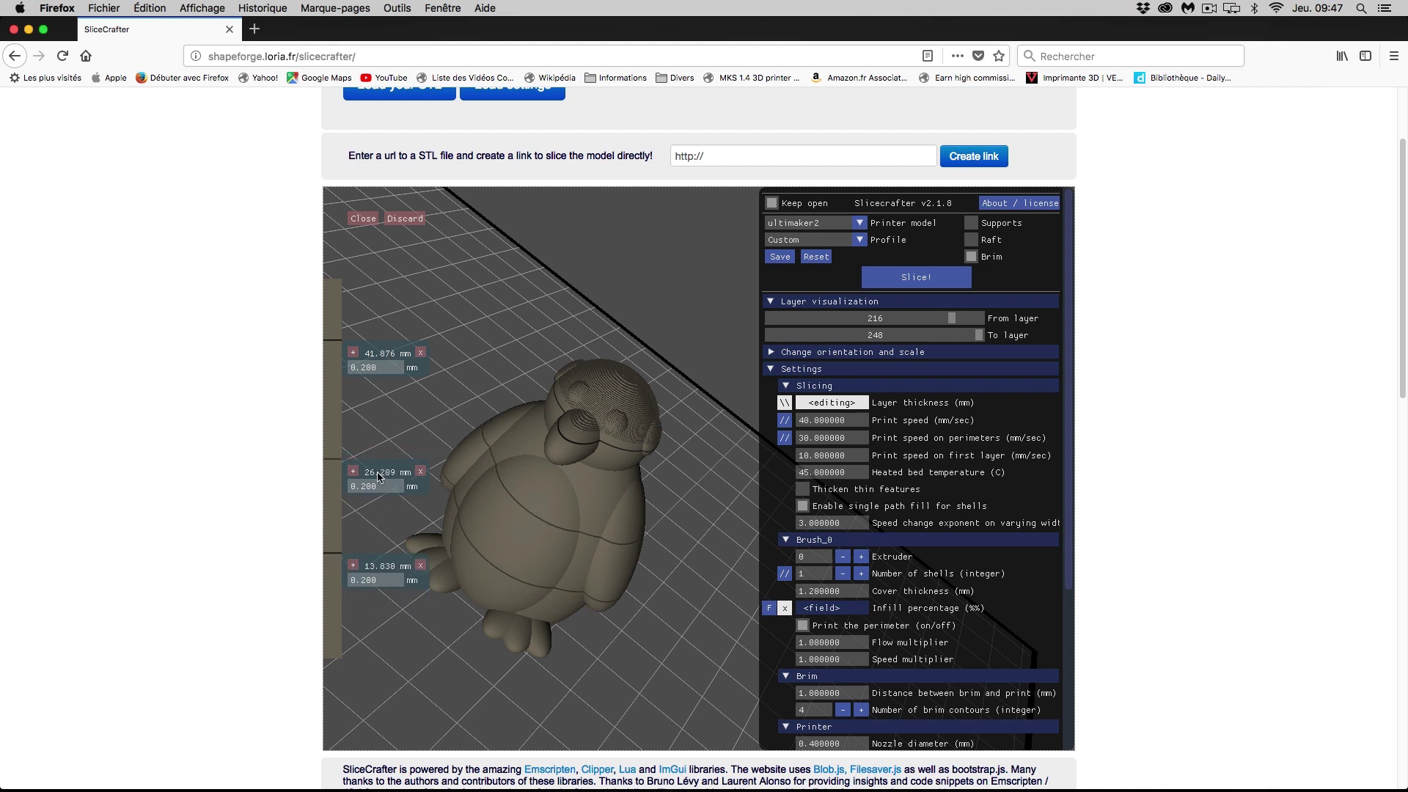
Step: Set the layer thickness at the middle control height to 0.1 mm
click(380, 488)
text(0)
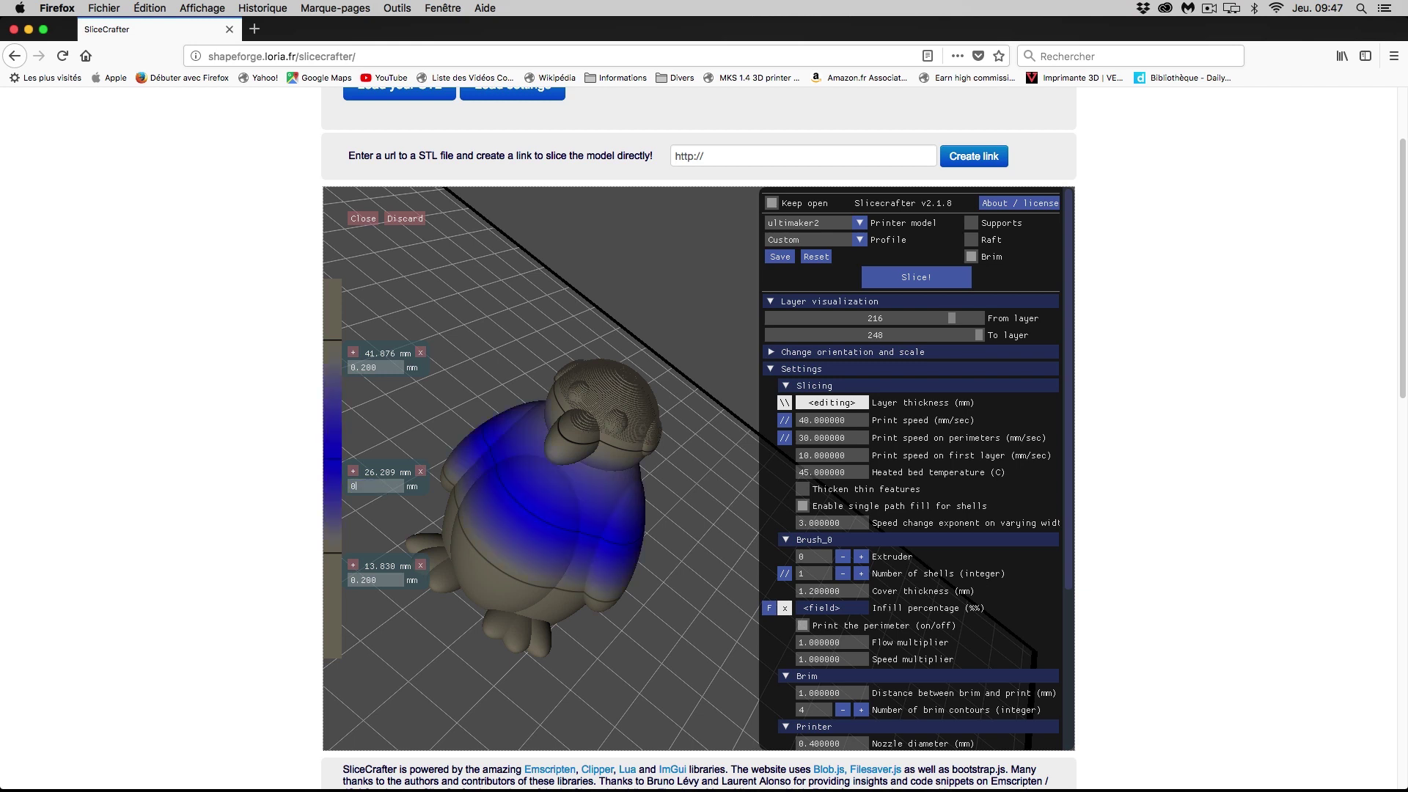
text(10)
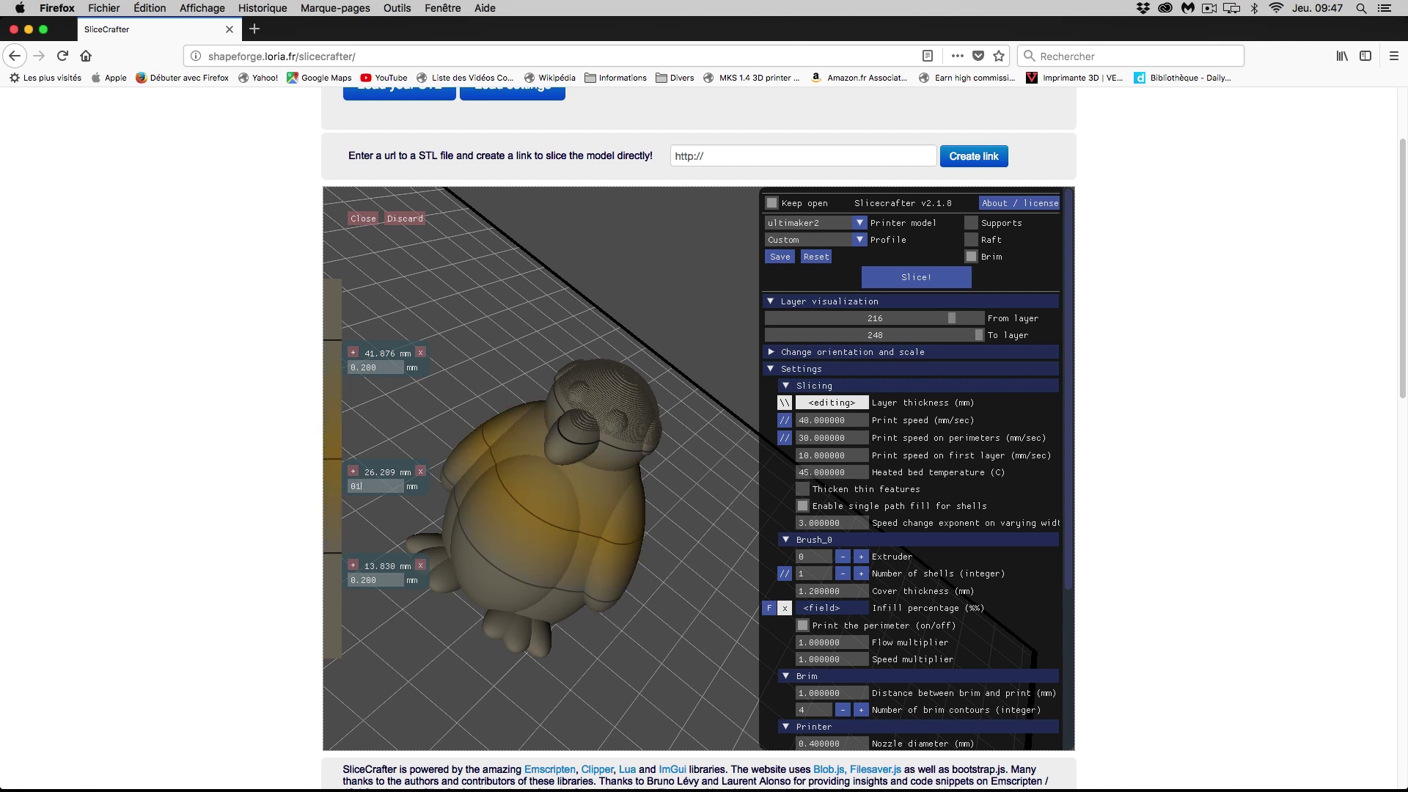
key(BackSpace)
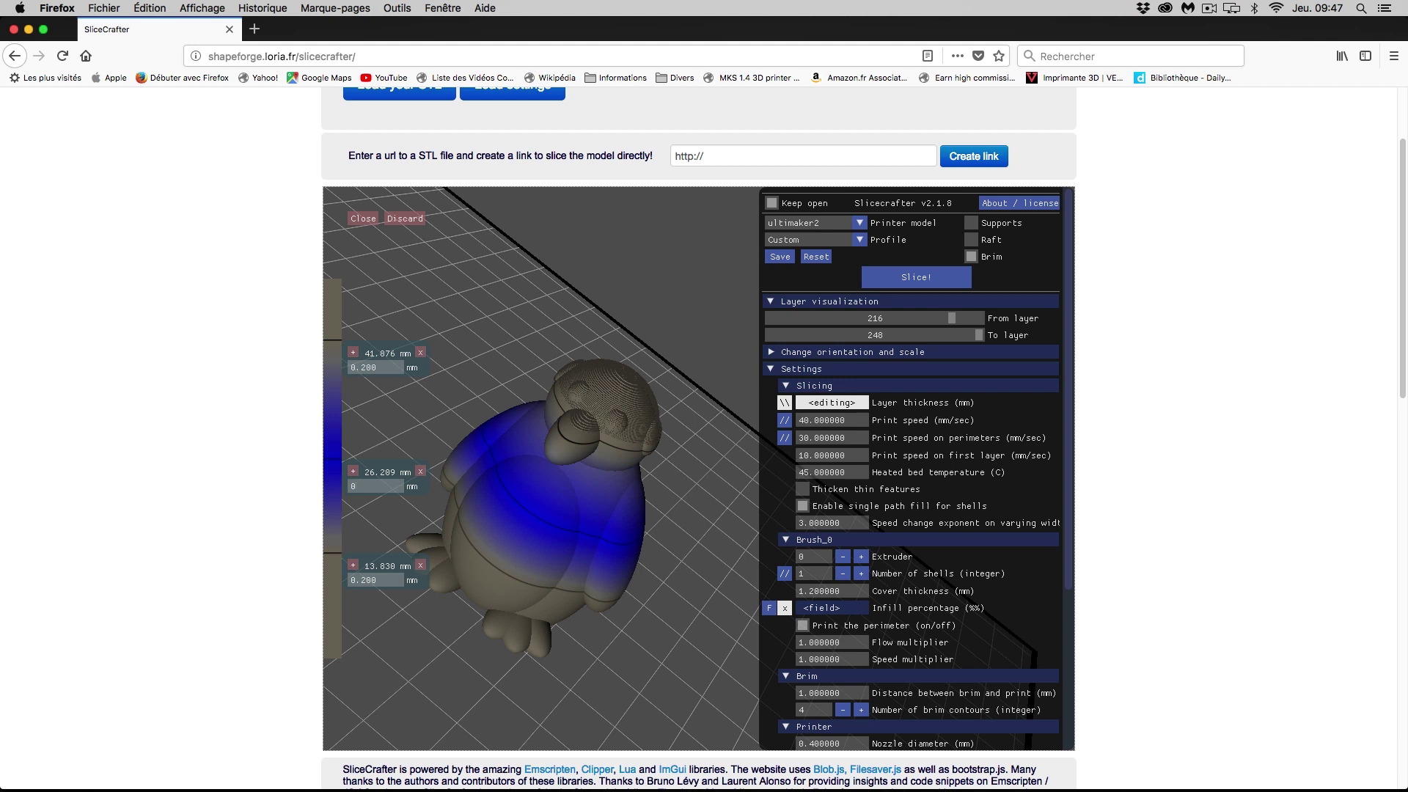
text(1)
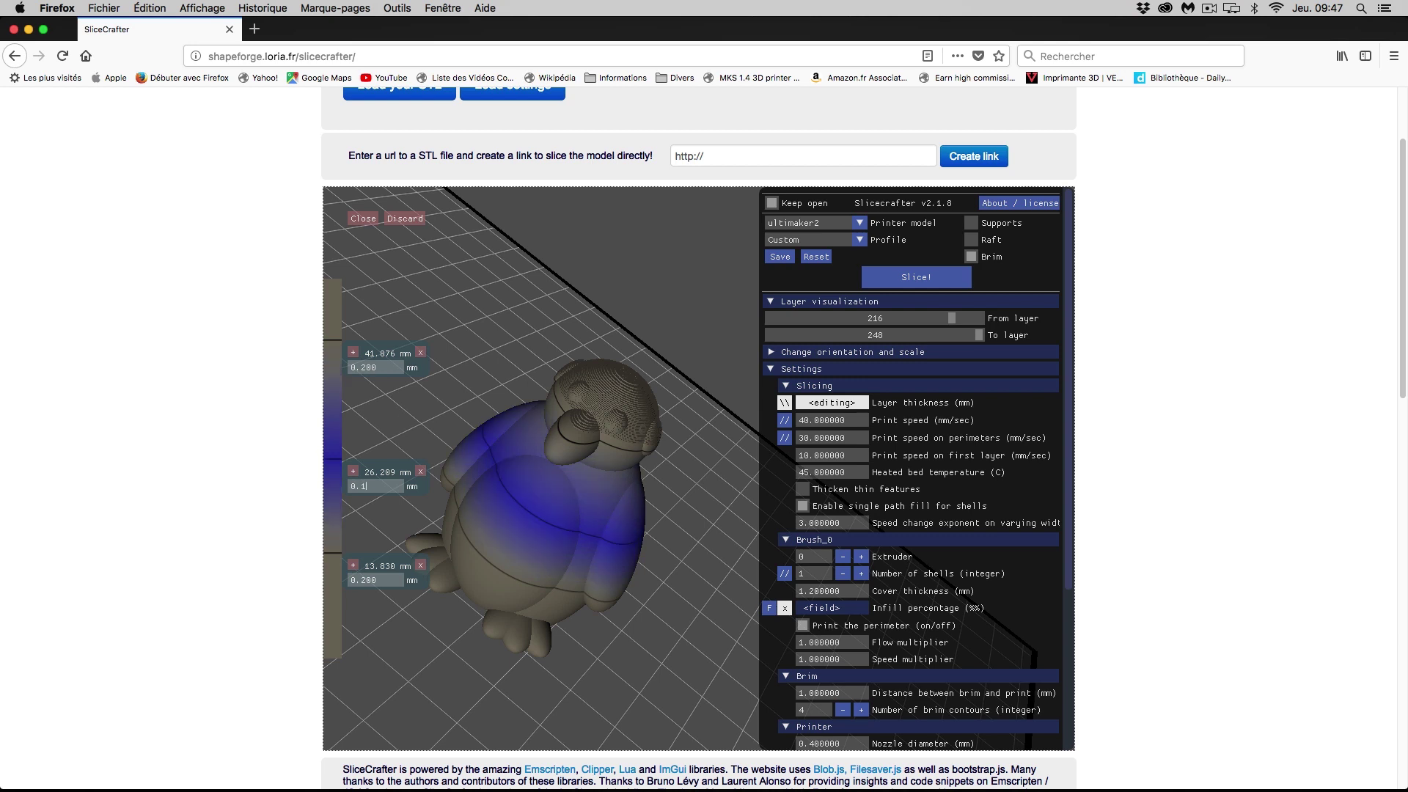
Step: Set the layer thickness at the uppermost control height to 0.3 mm and check the colour gradient on the penguin
click(378, 371)
text(0.3)
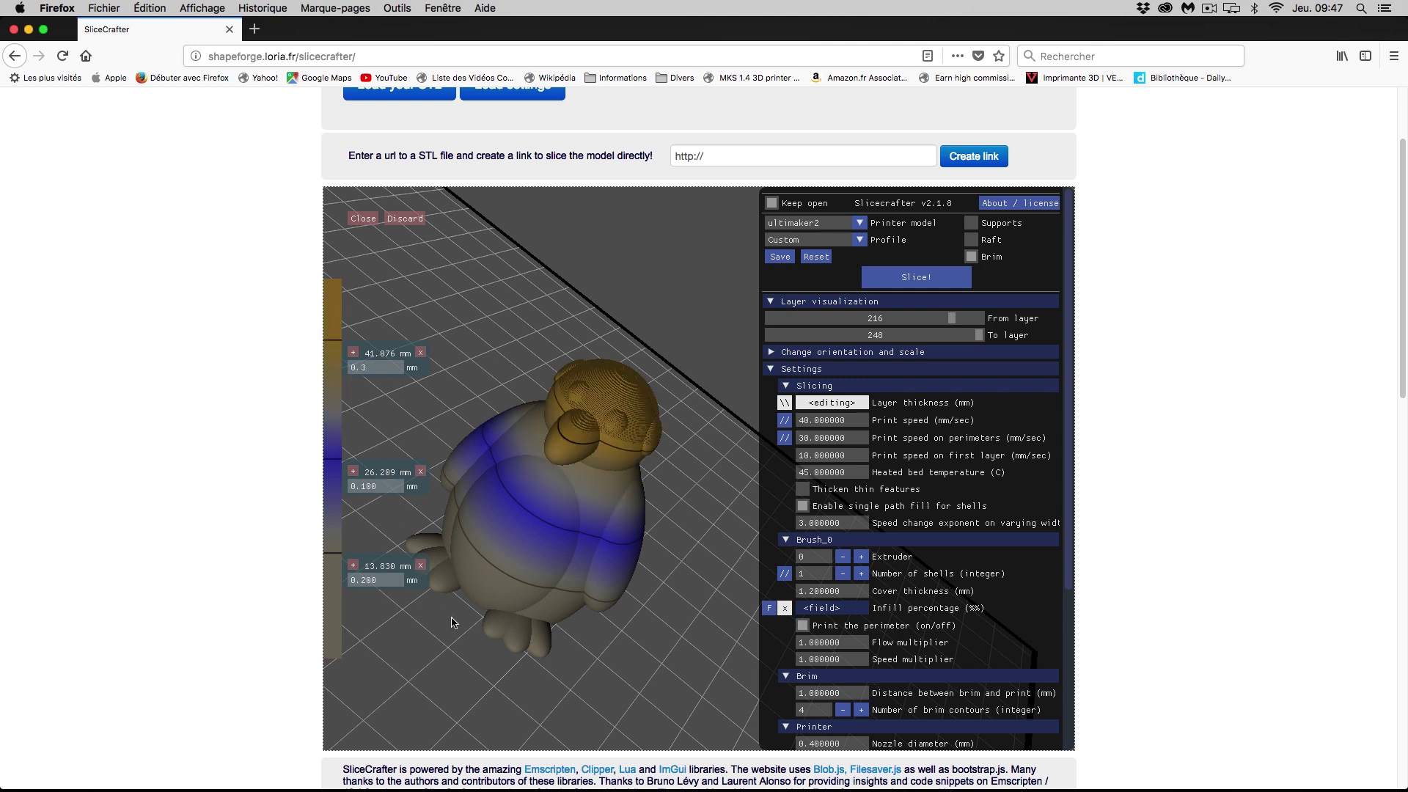
click(488, 585)
drag(624, 672, 682, 671)
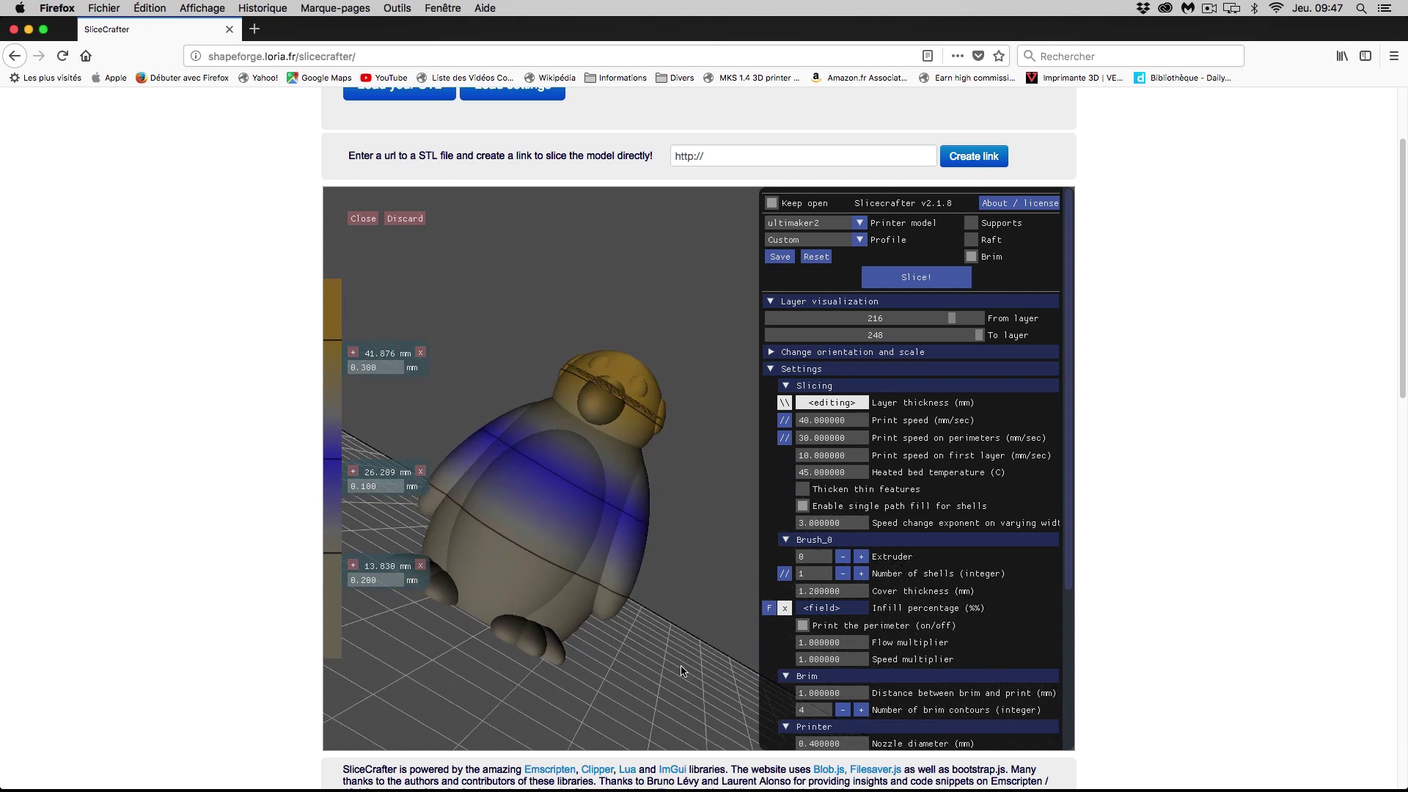
Step: Slice the penguin with its variable layer thickness and cancel the download of processed.gcode
drag(458, 646, 523, 640)
right_drag(641, 632, 666, 651)
drag(676, 671, 669, 618)
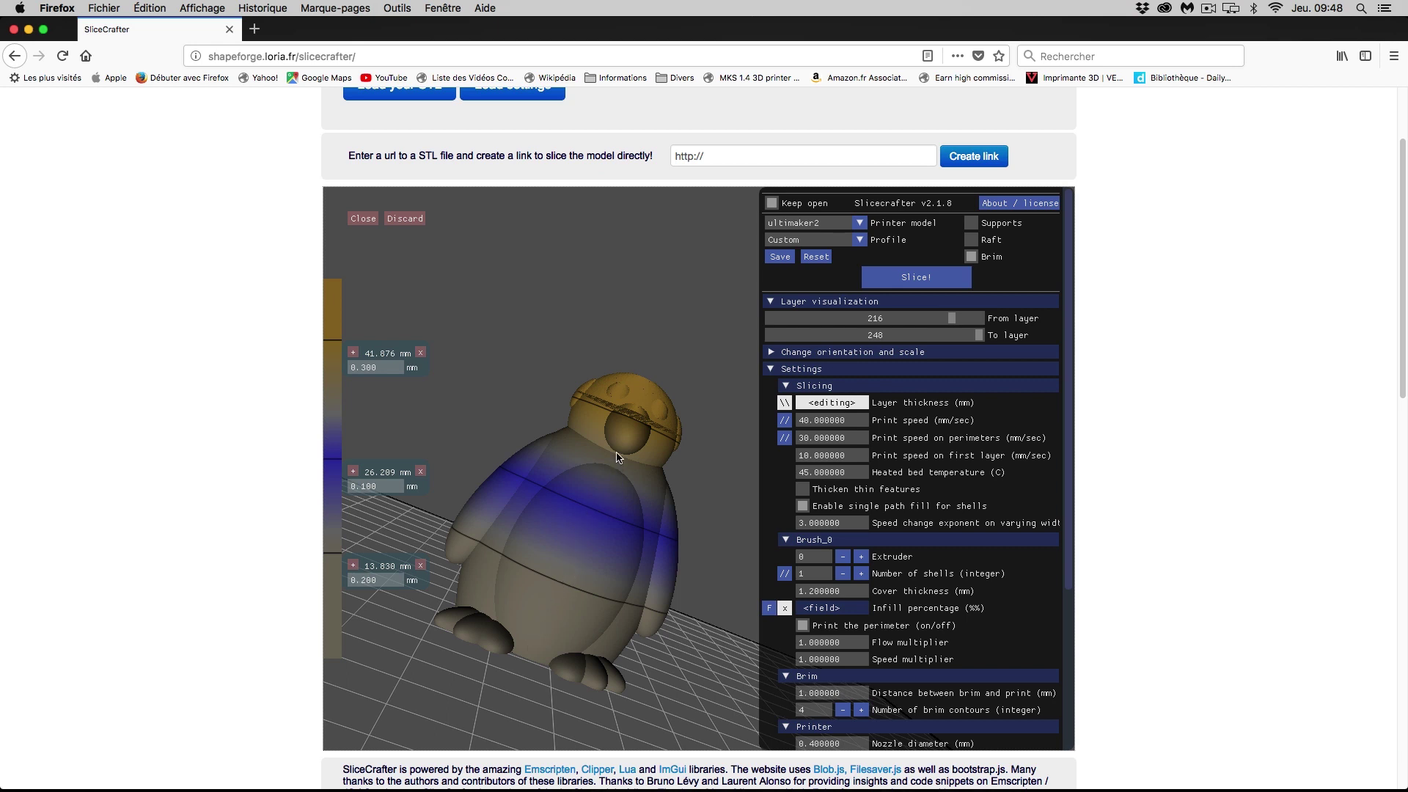
drag(518, 396, 477, 437)
click(906, 275)
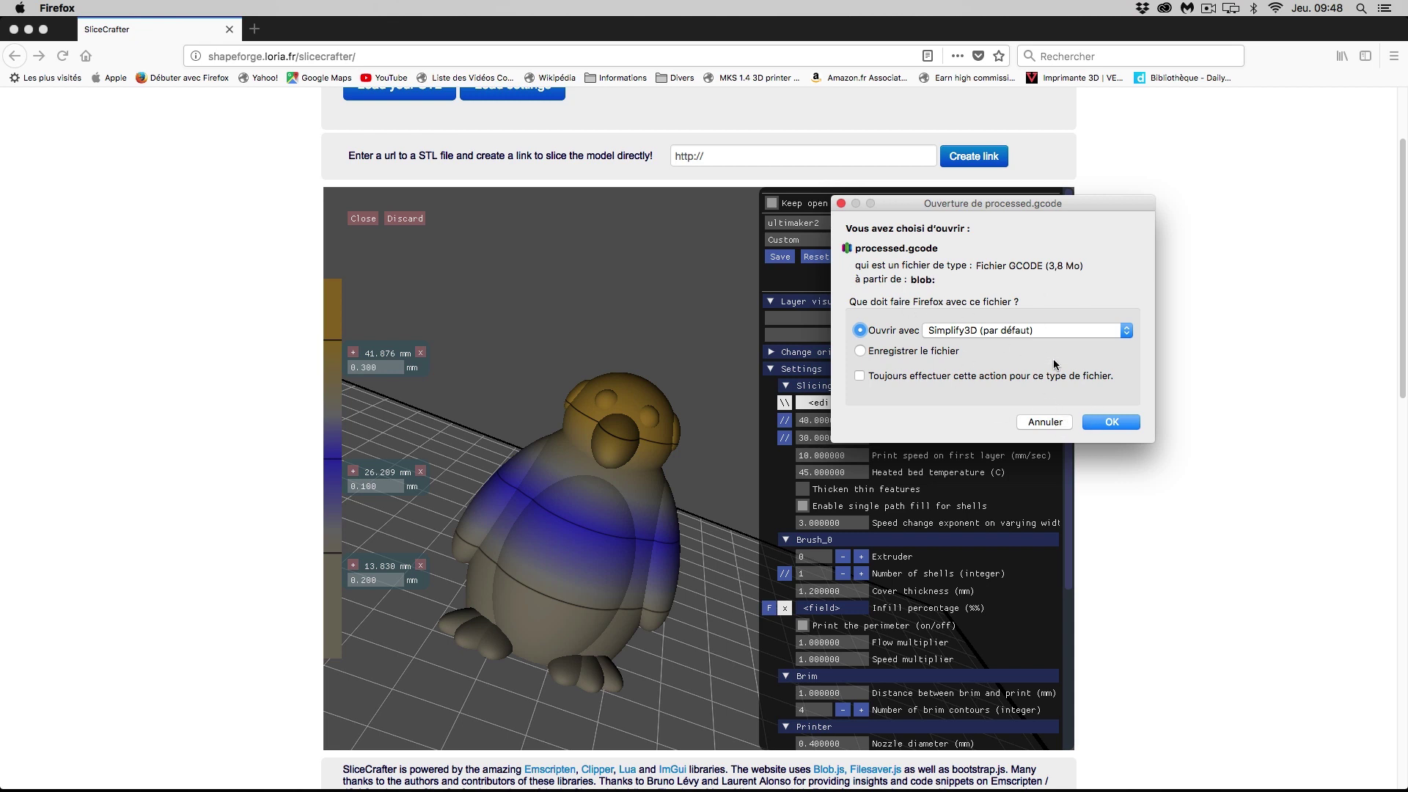
click(1044, 422)
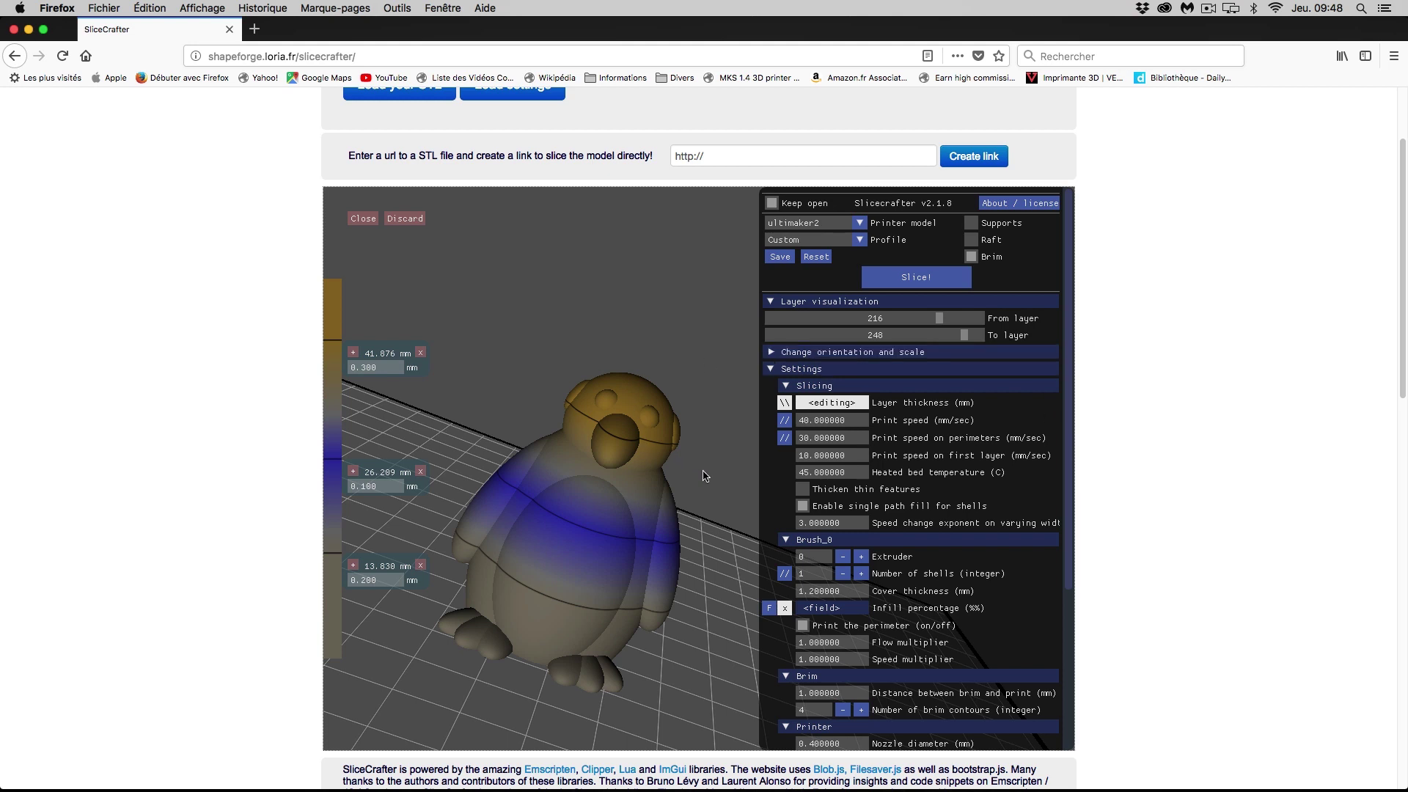
Step: Close the layer thickness editor and discard its per-layer edits, restoring a single uniform thickness
click(783, 402)
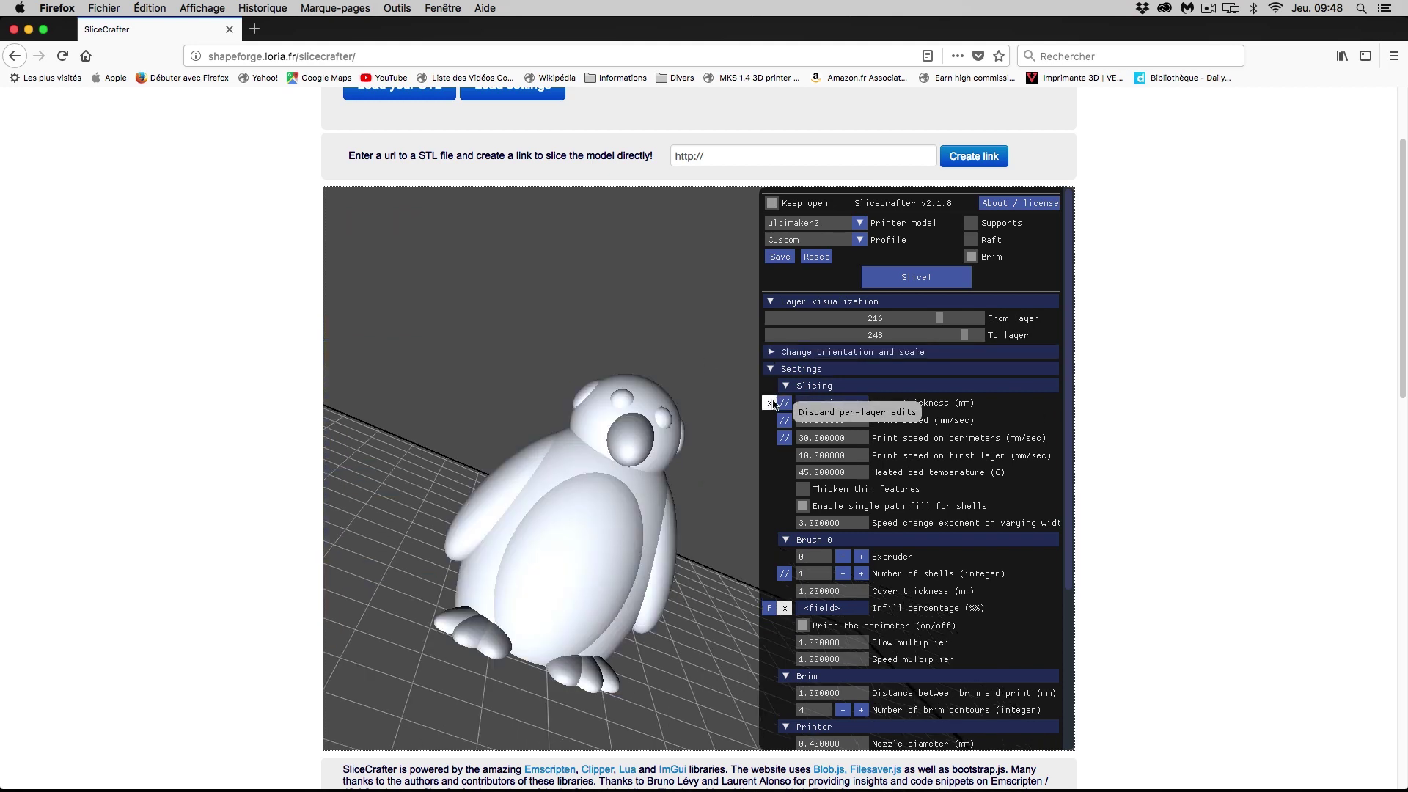
drag(719, 392, 680, 561)
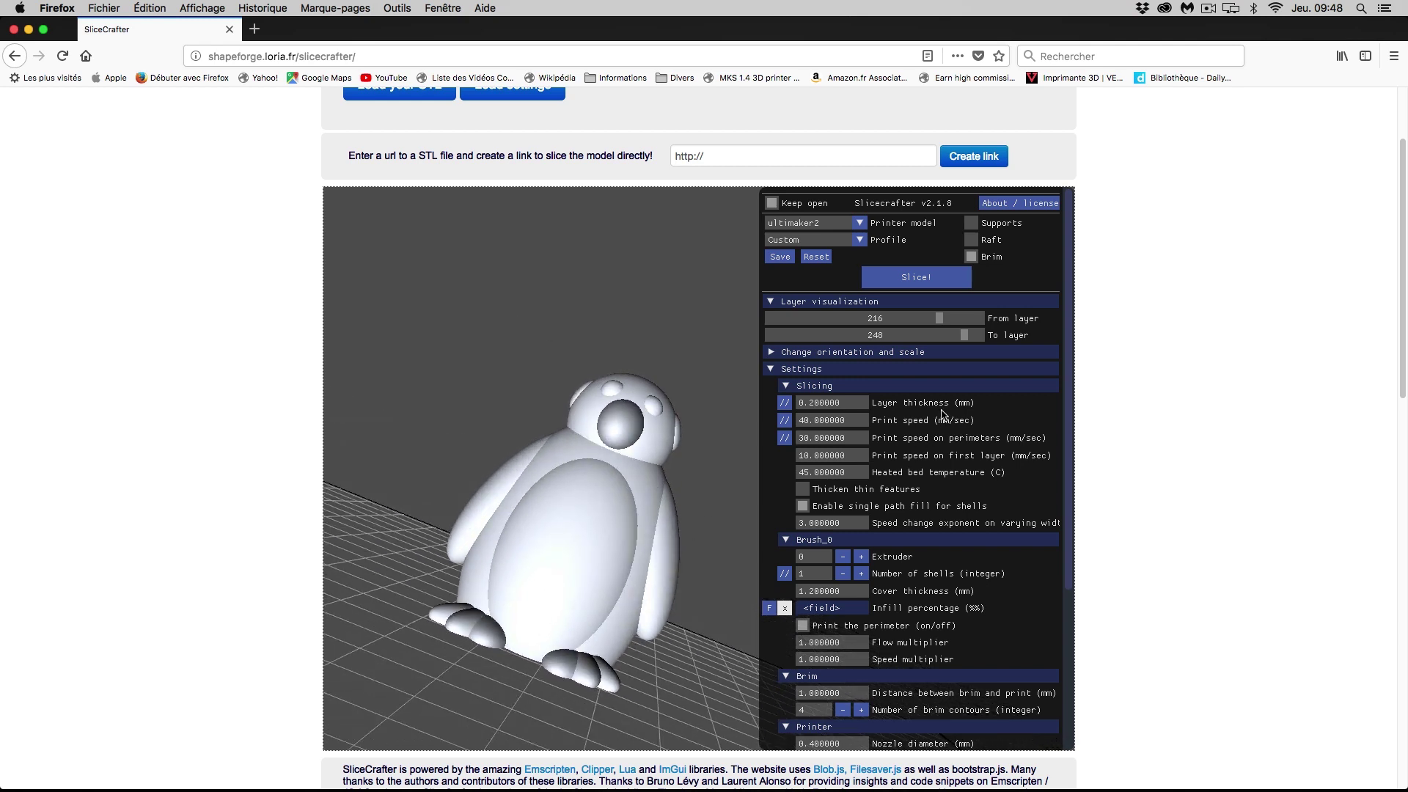
mouse_move(922, 408)
Step: Try variable print speed with control heights at about 25 and 12 mm, and remove both heights
click(784, 420)
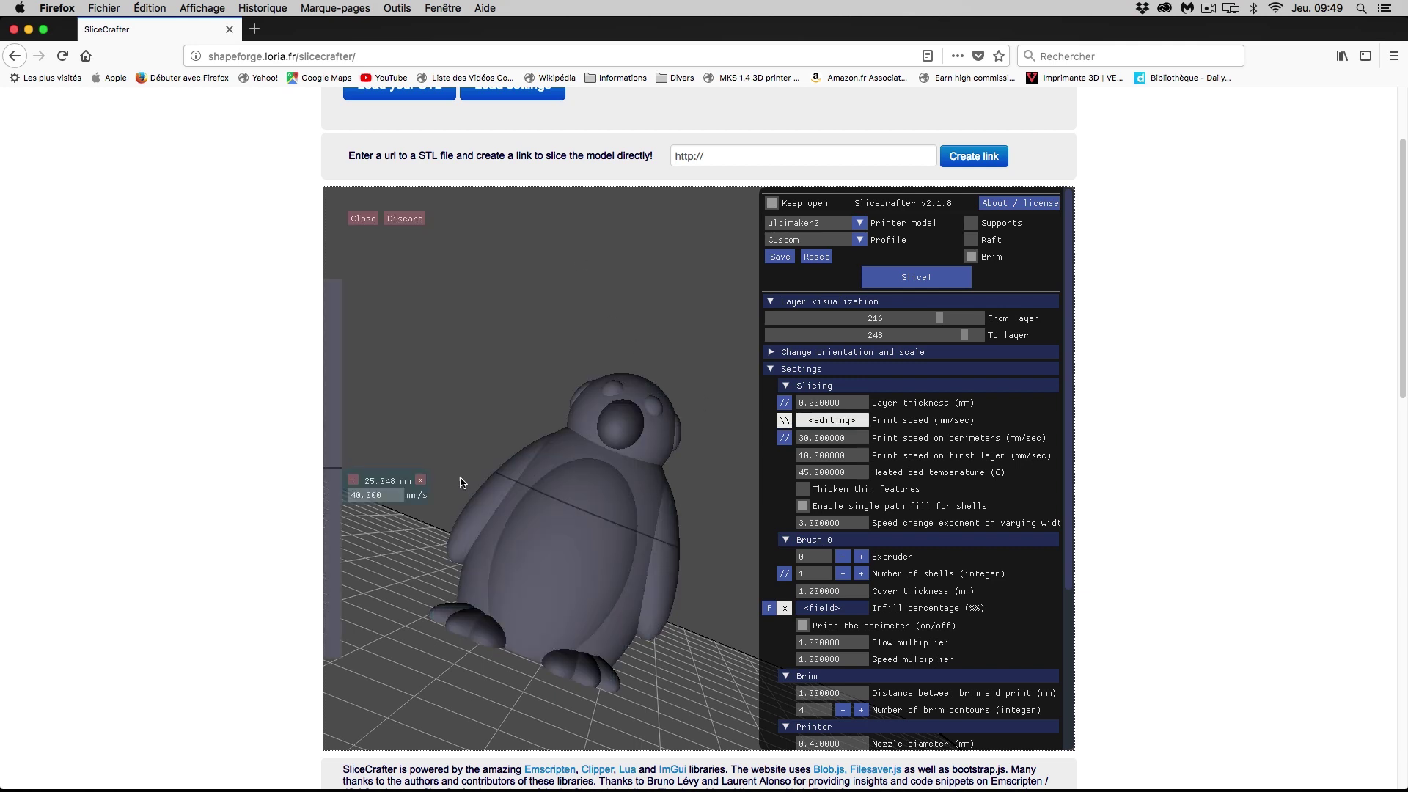
mouse_move(382, 475)
mouse_down()
mouse_move(381, 360)
mouse_move(379, 562)
mouse_move(394, 449)
mouse_move(394, 483)
mouse_up()
click(353, 556)
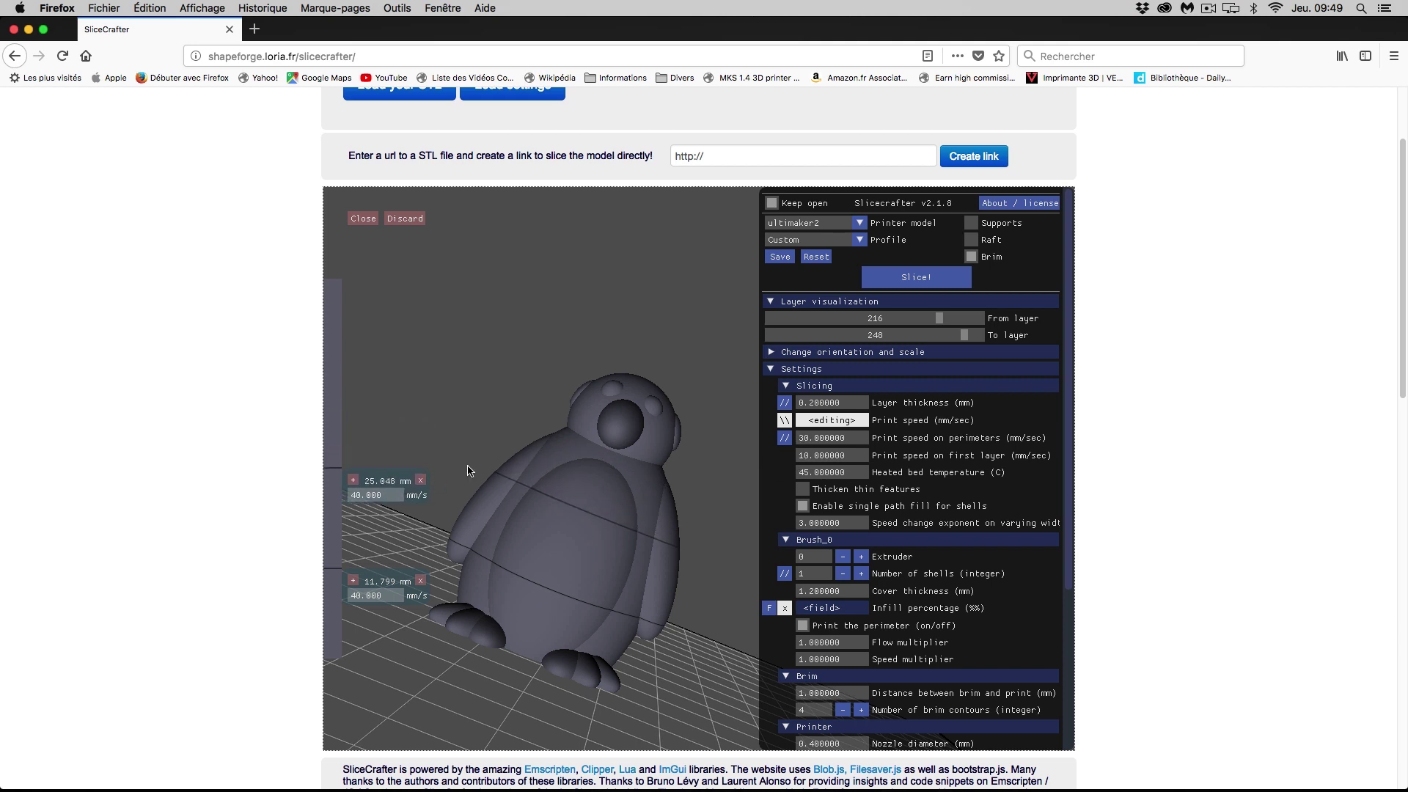
click(421, 480)
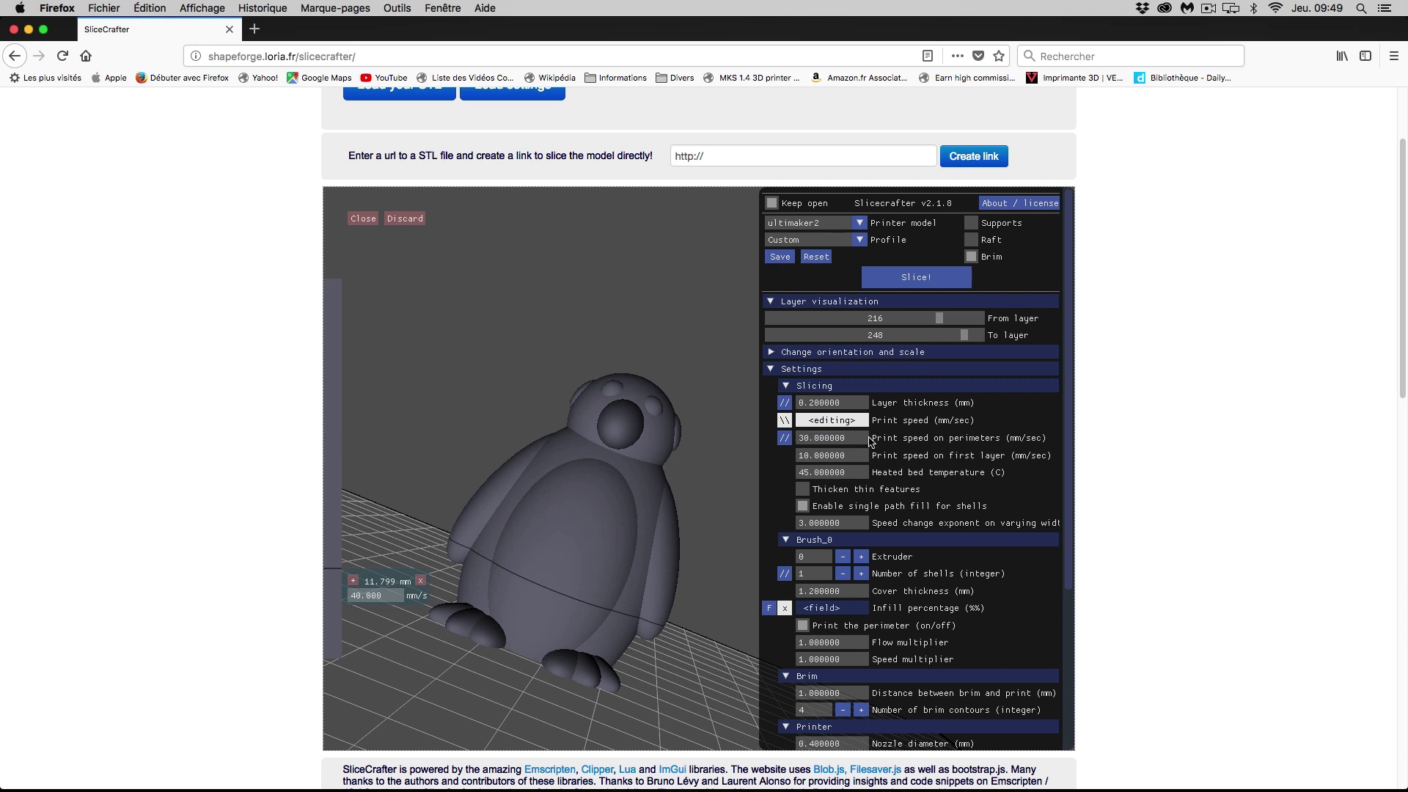
click(420, 580)
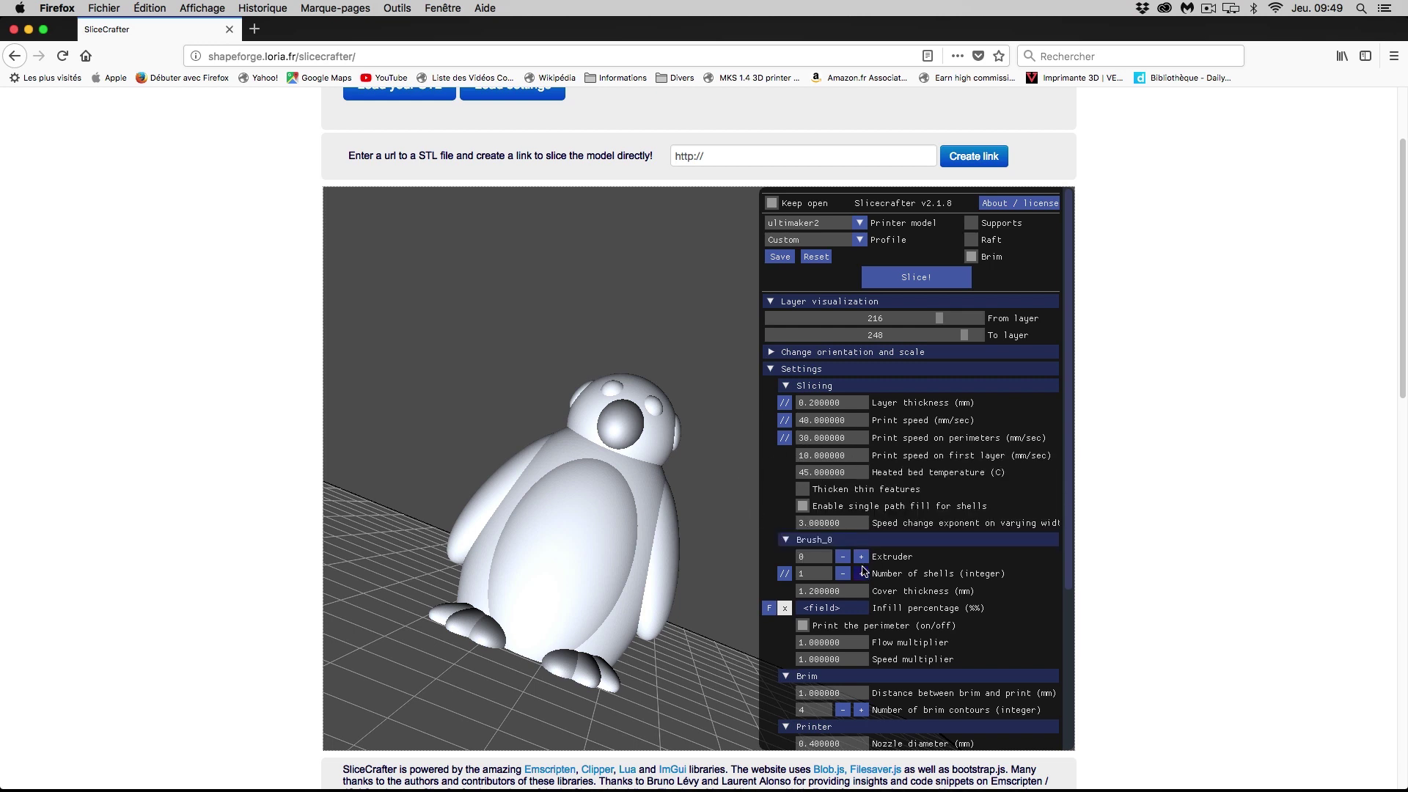
Step: Examine the lower print settings and inspect the penguin from its side, back and front
scroll(862, 572, down, 1)
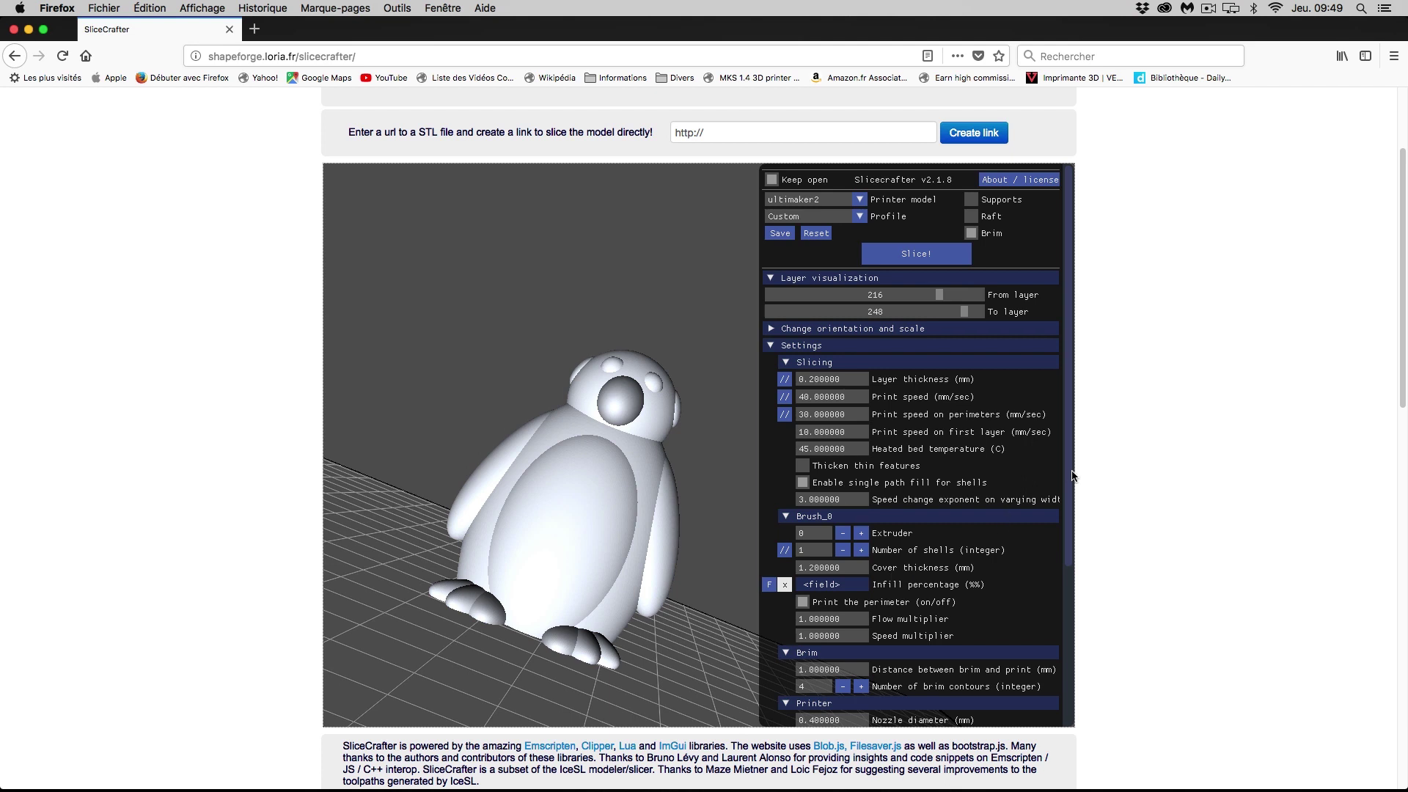
scroll(1069, 494, down, 3)
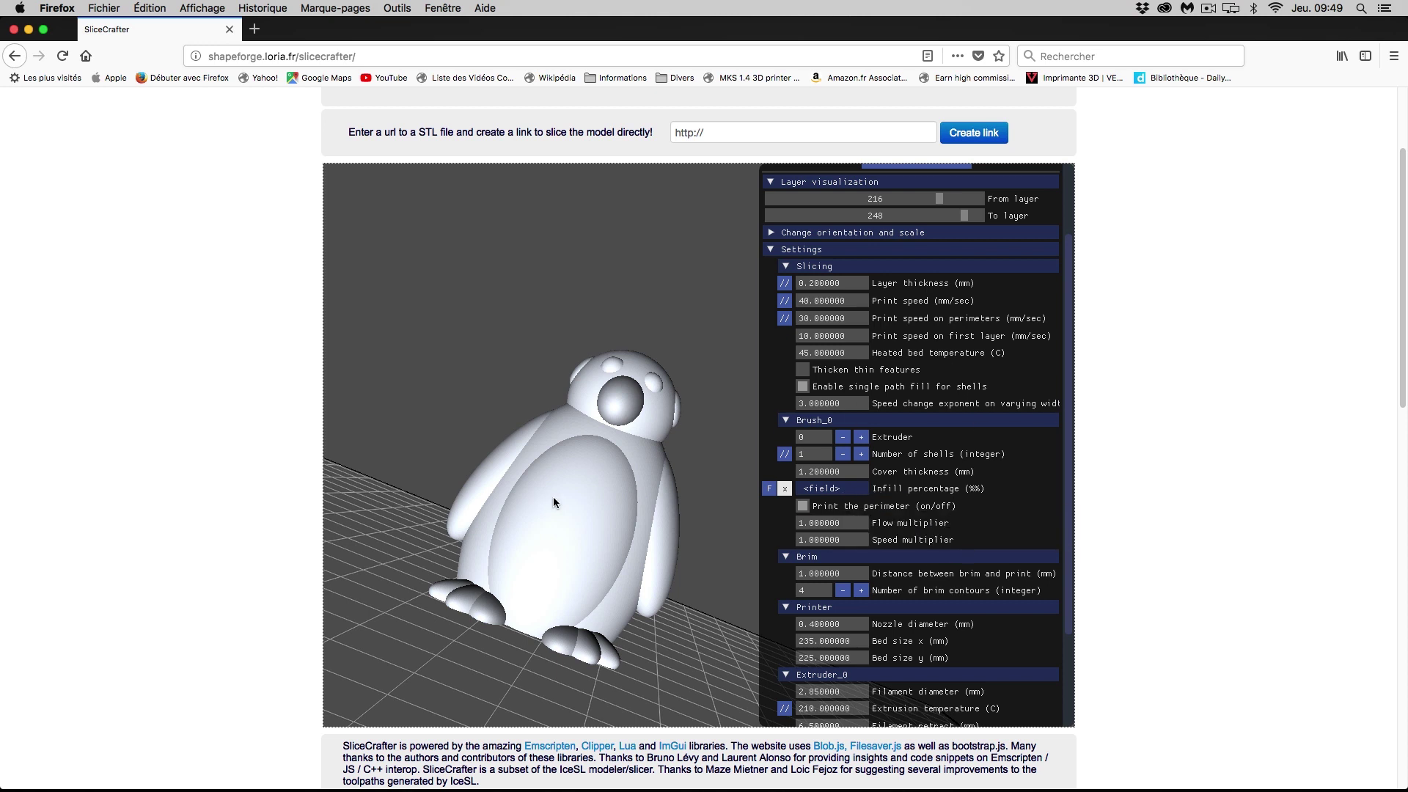
drag(695, 468, 388, 448)
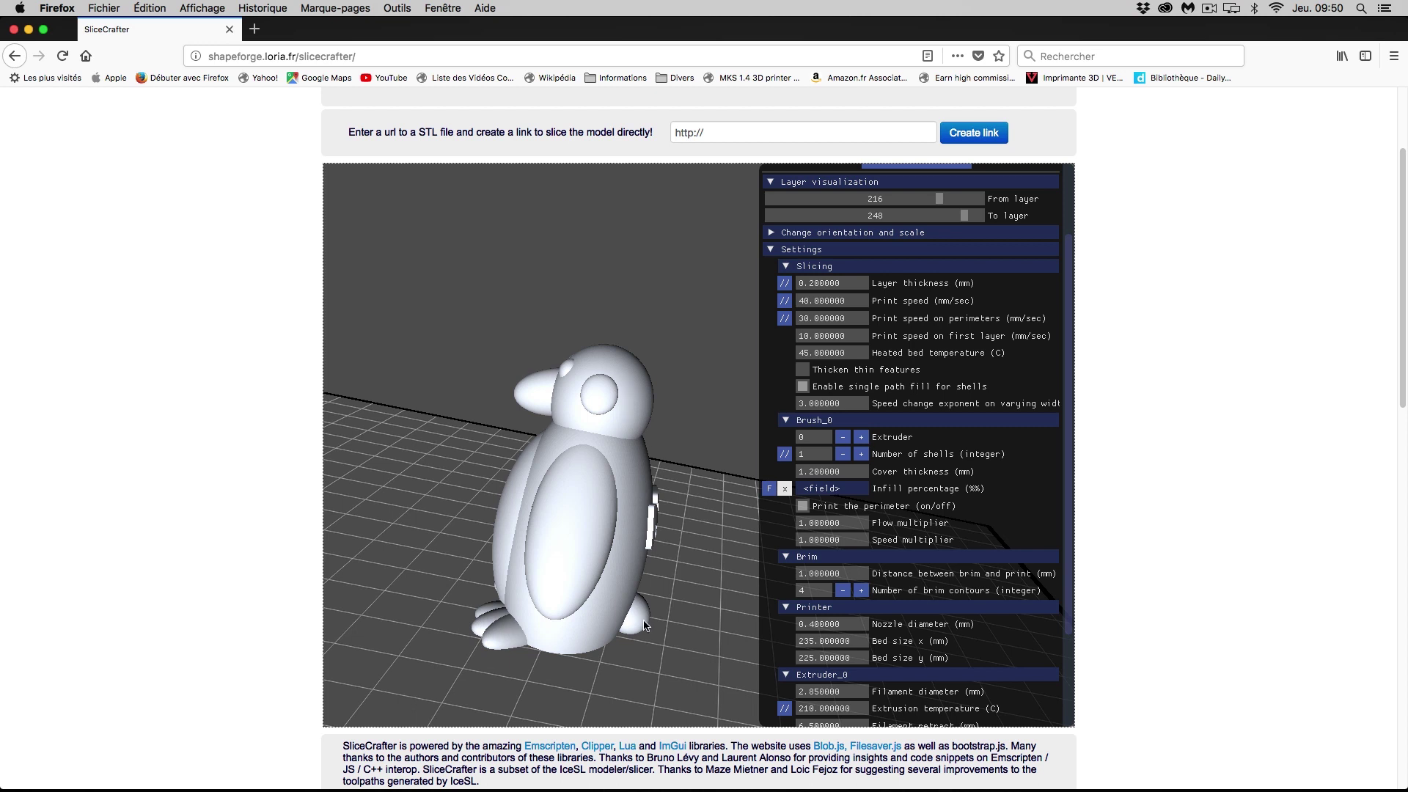
drag(686, 621, 423, 596)
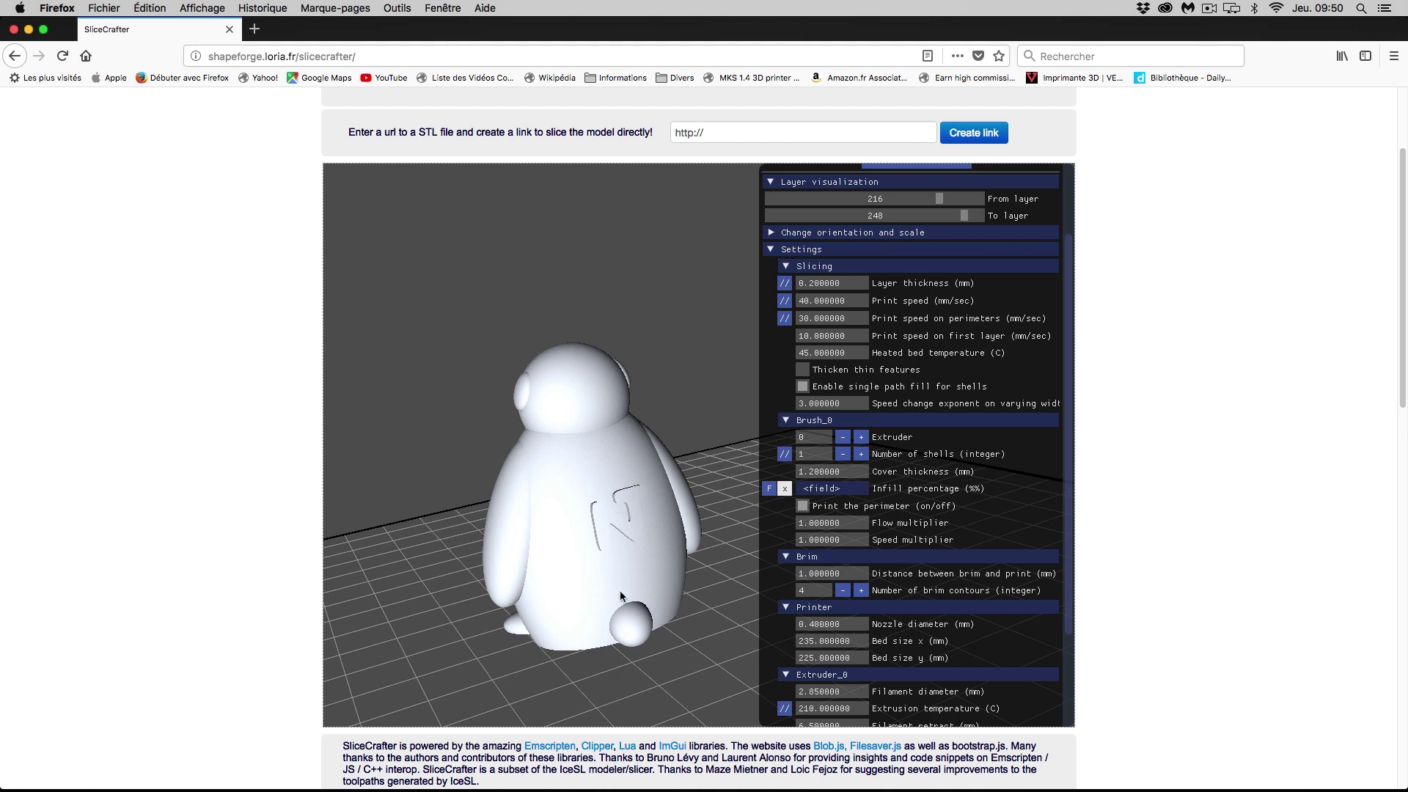
drag(590, 671, 669, 441)
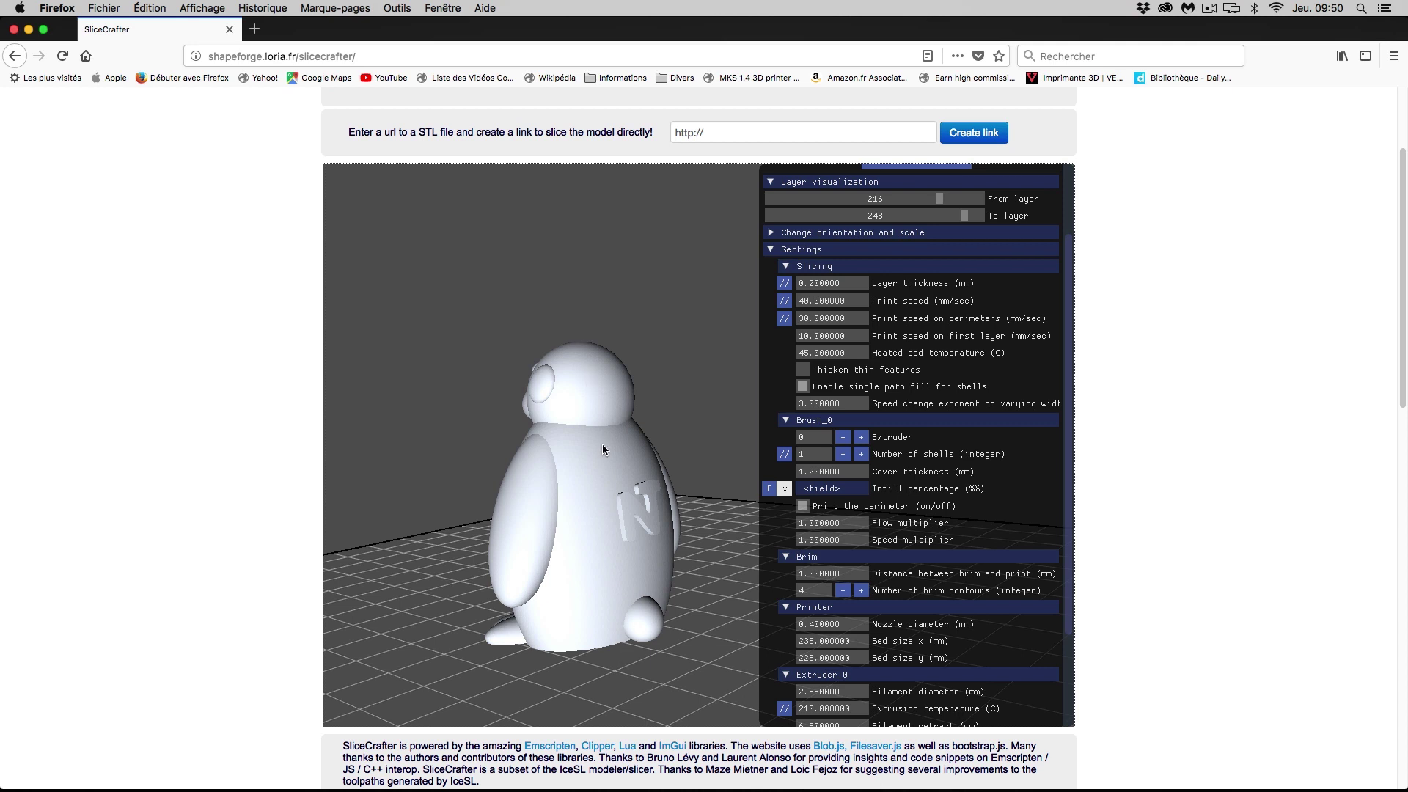
drag(654, 690, 755, 645)
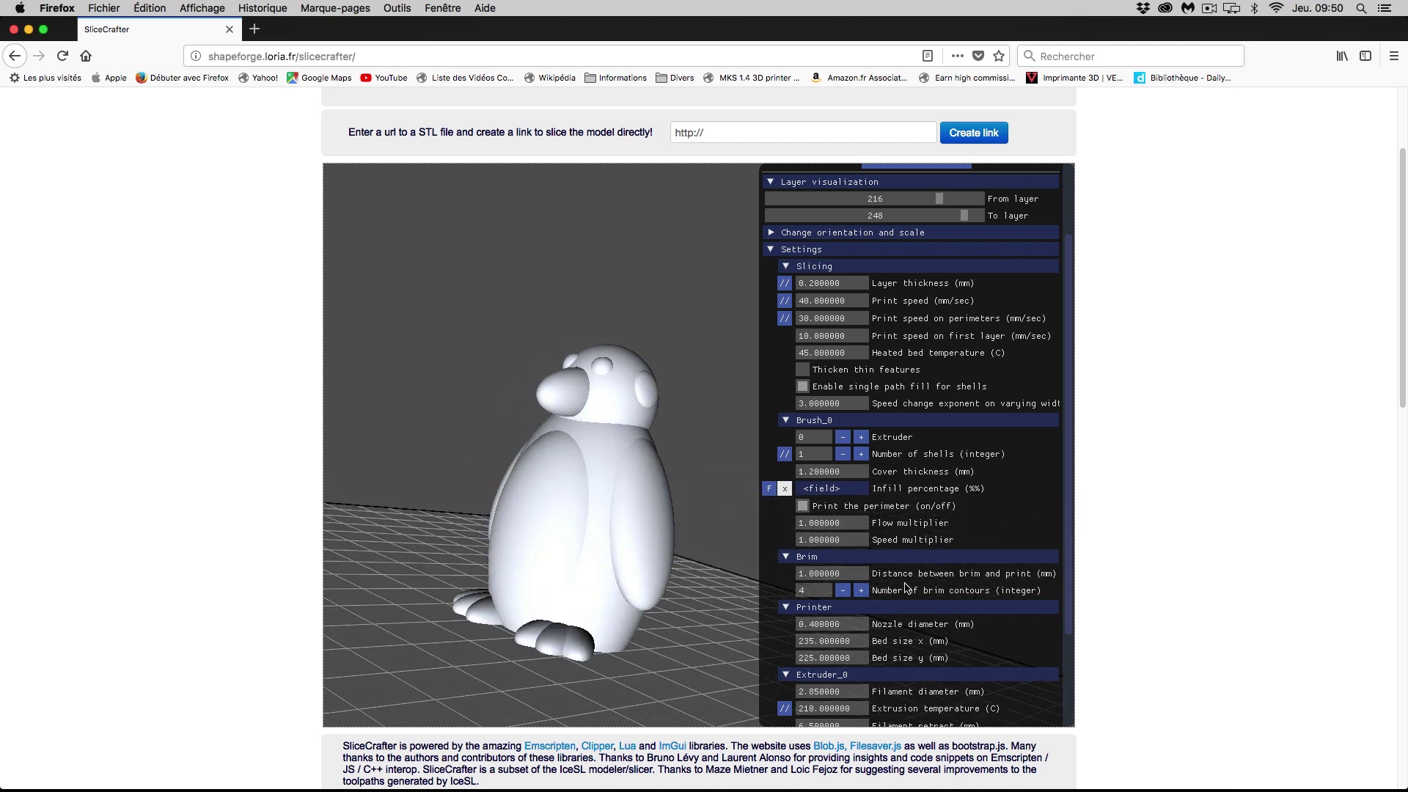
Step: Try variable extrusion temperature with control heights at about 29 and 15 mm, and remove both heights
scroll(884, 508, down, 1)
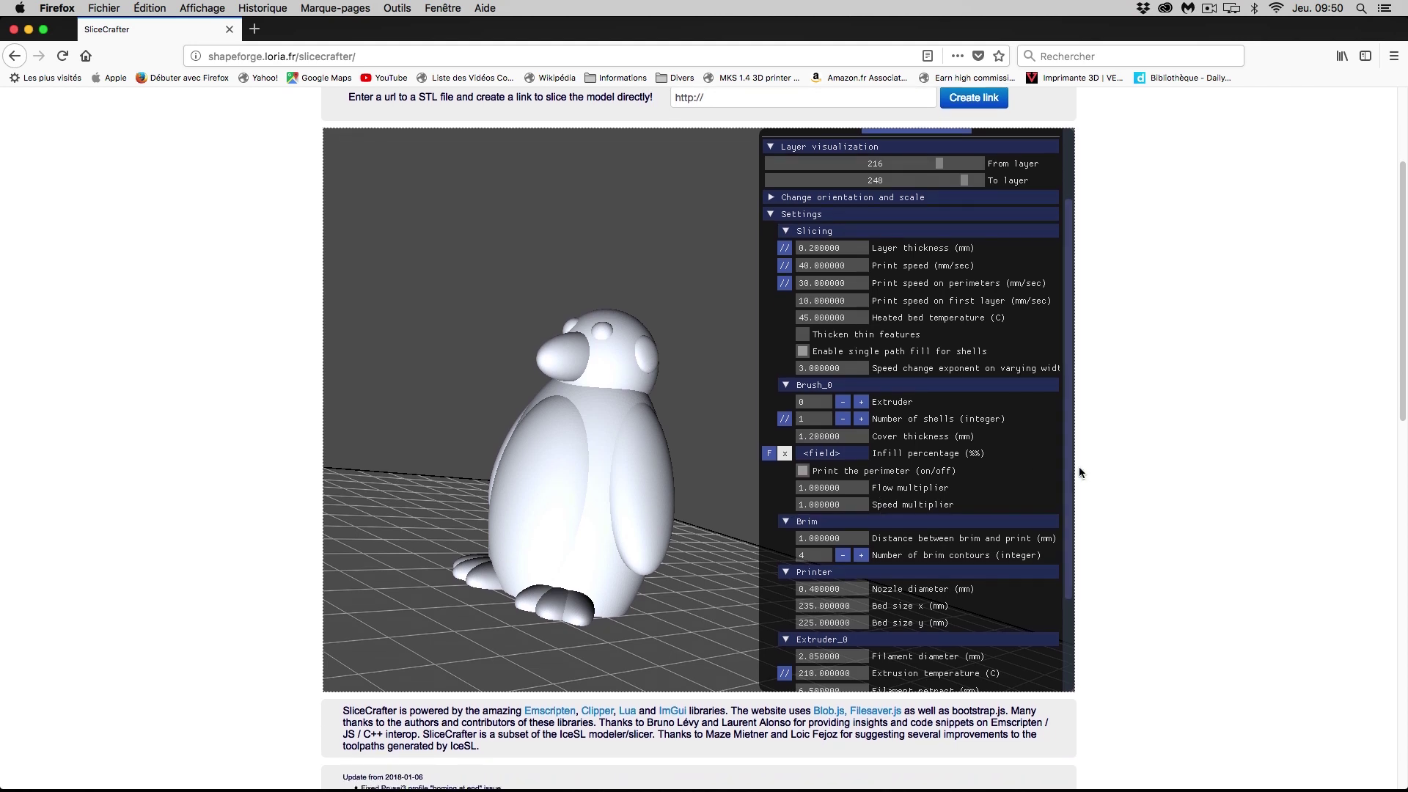
drag(1070, 472, 1076, 576)
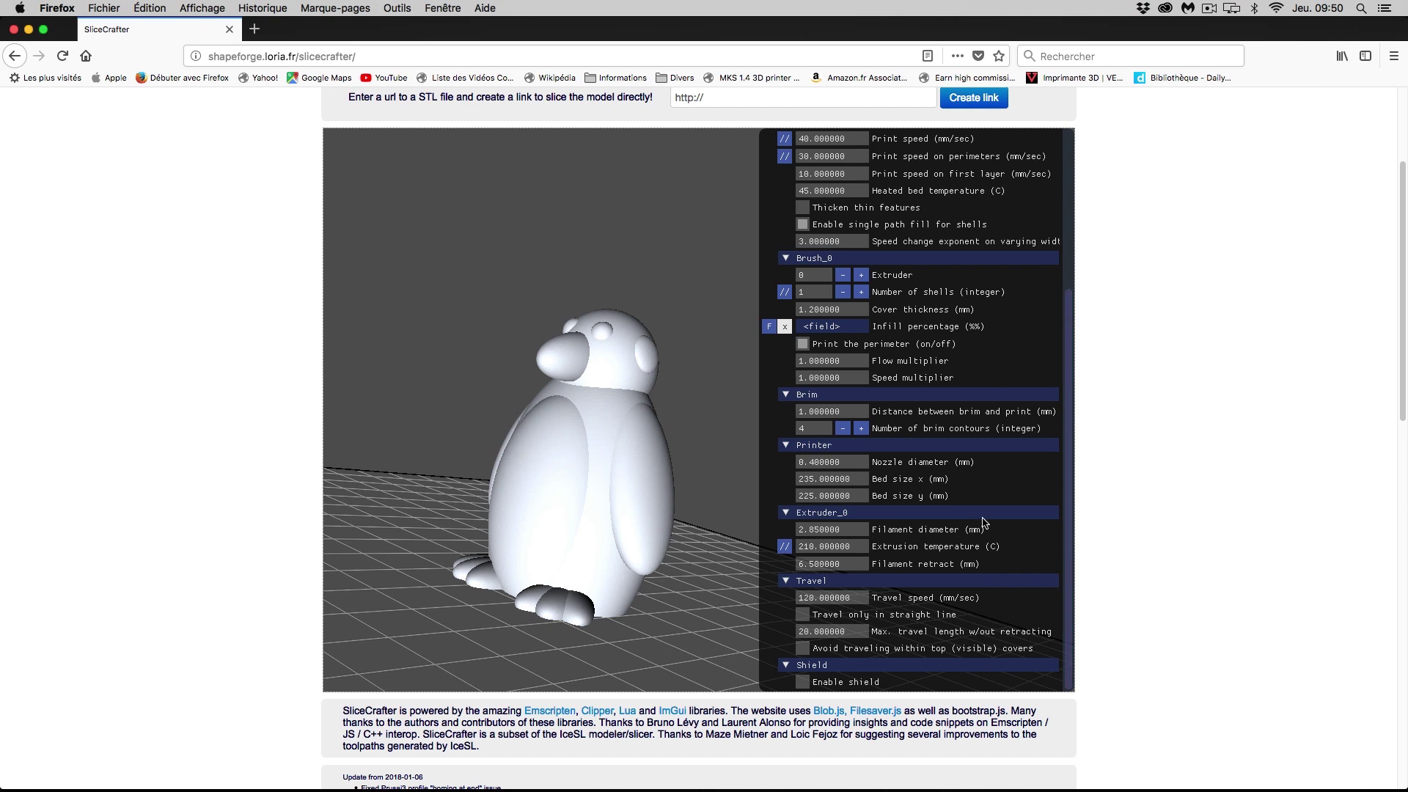
click(784, 547)
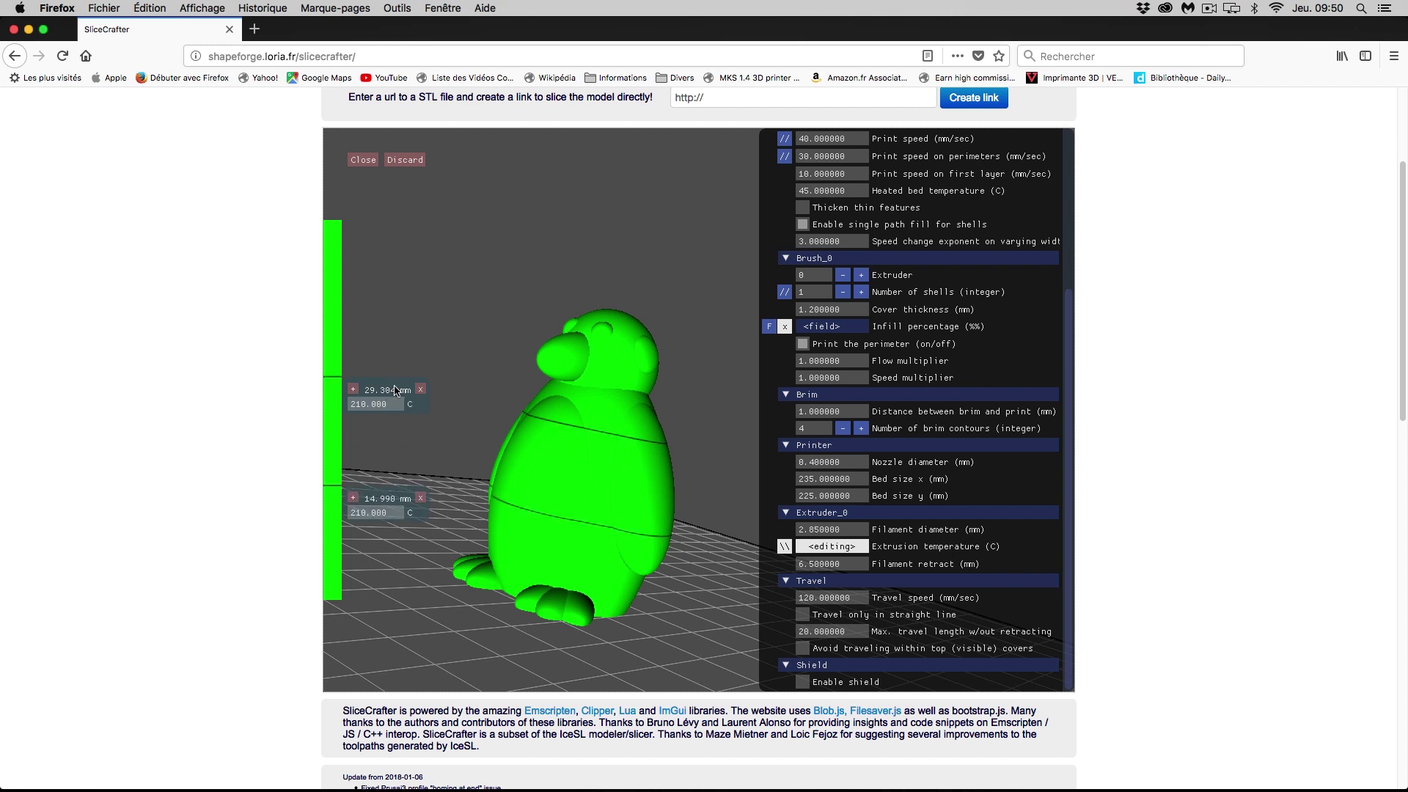
click(421, 390)
click(422, 499)
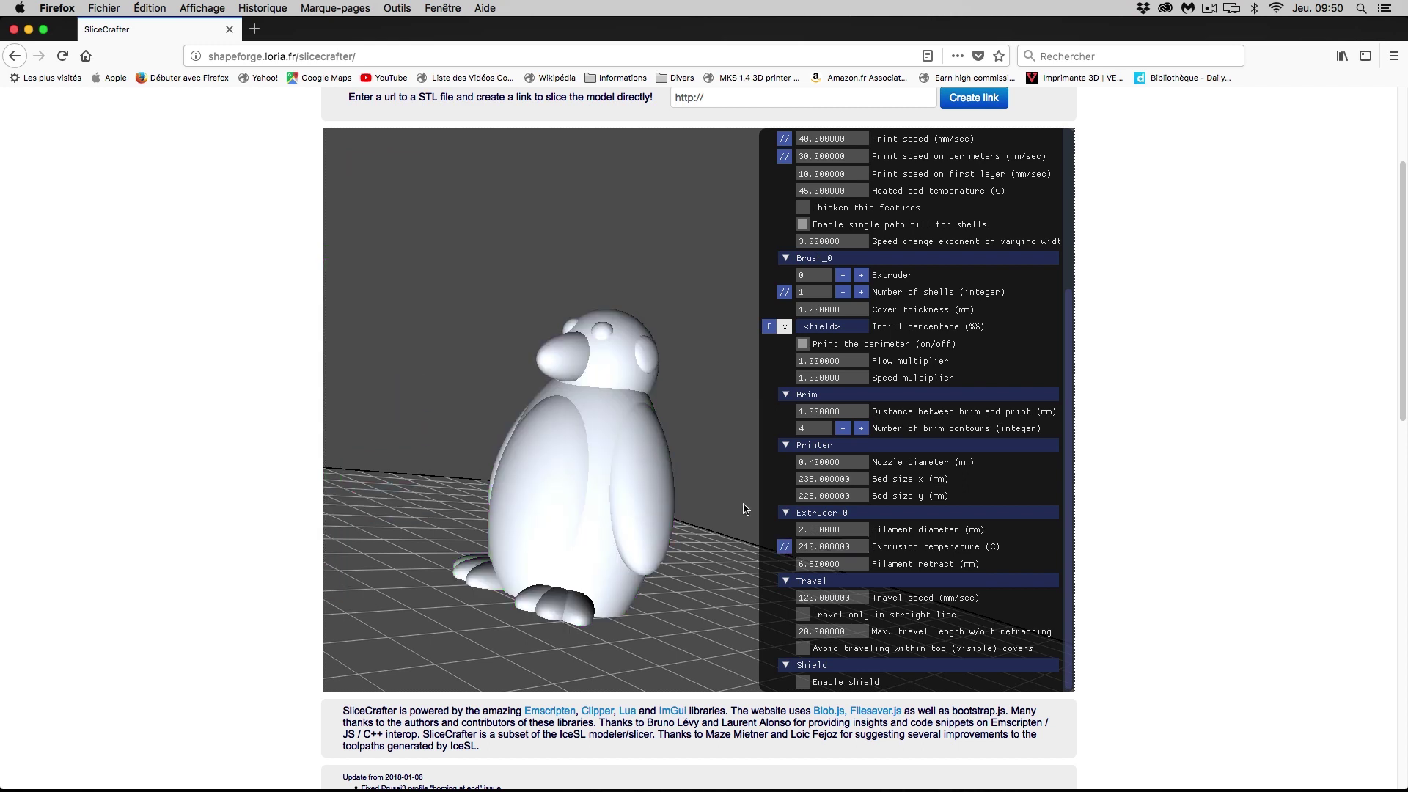
Step: Review the slicing, brush, brim, printer, extruder, travel and shield settings and turn the penguin to face forward
scroll(797, 327, up, 1)
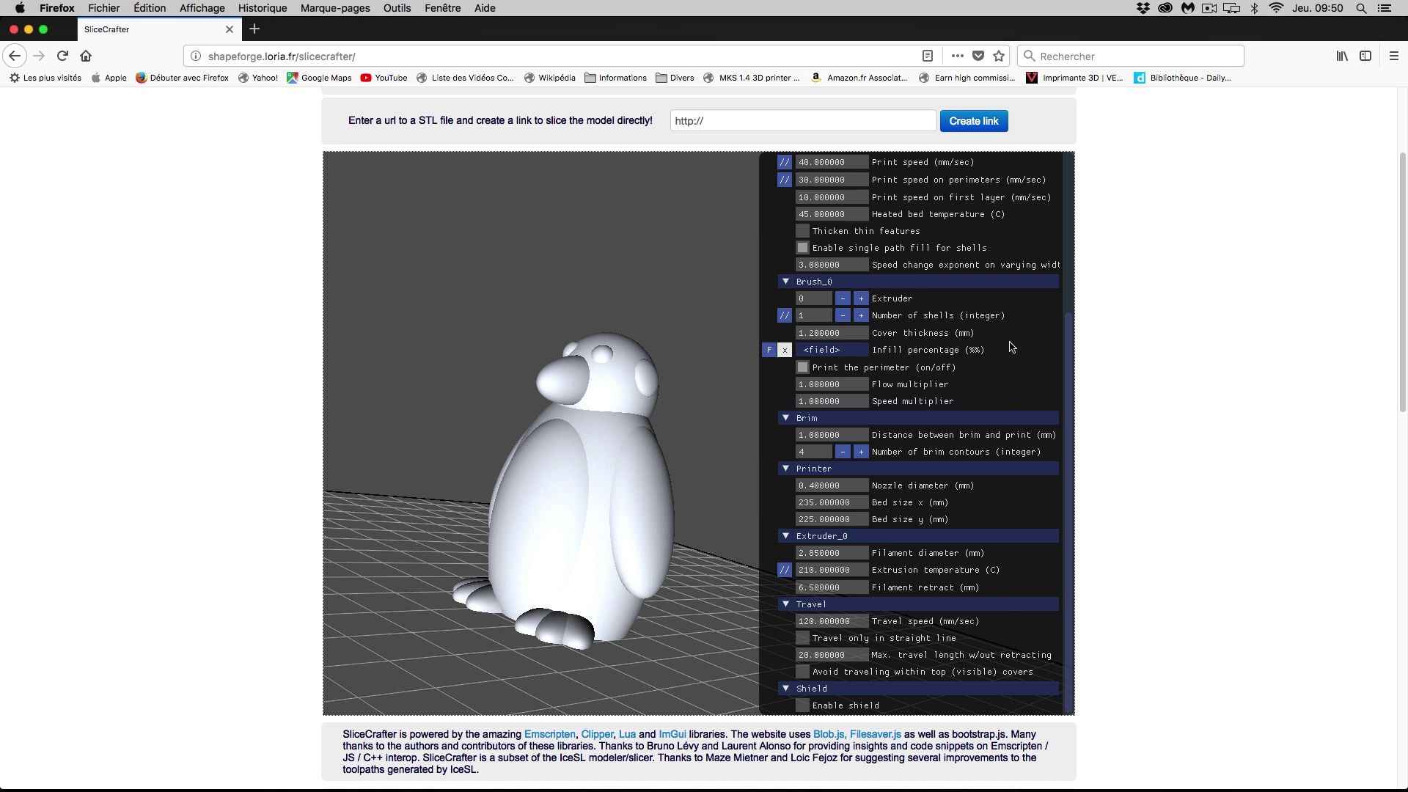
scroll(1070, 385, up, 3)
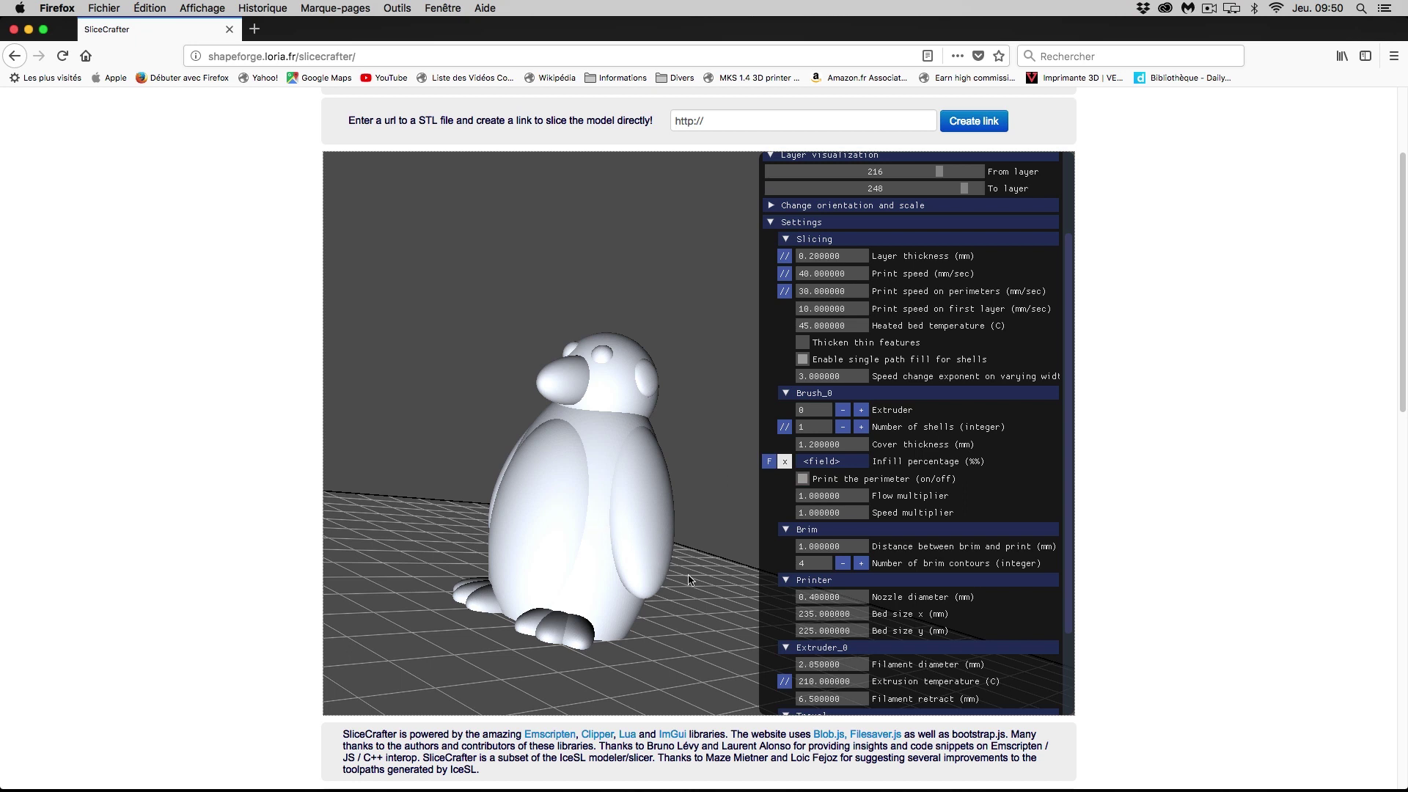
scroll(1070, 558, down, 1)
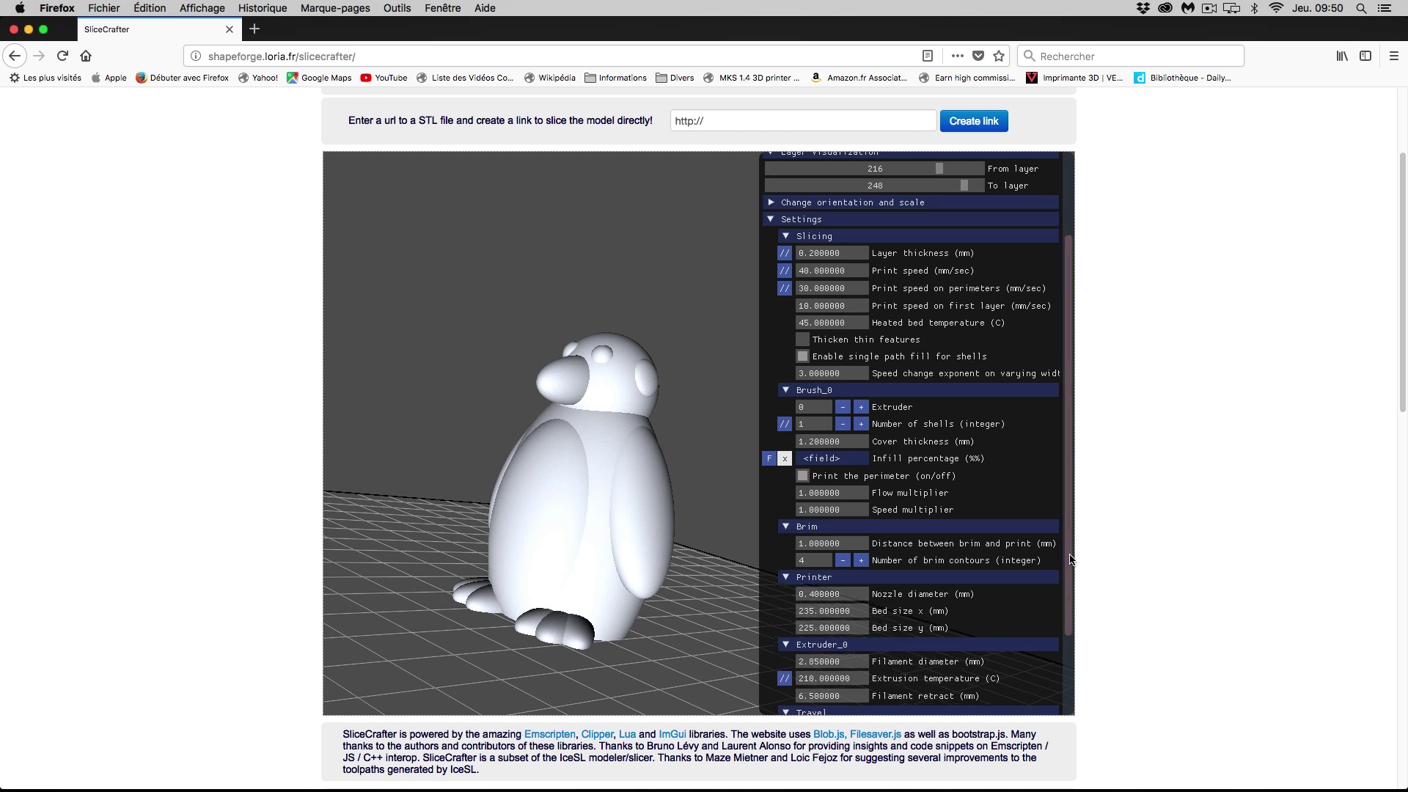
scroll(1071, 558, down, 5)
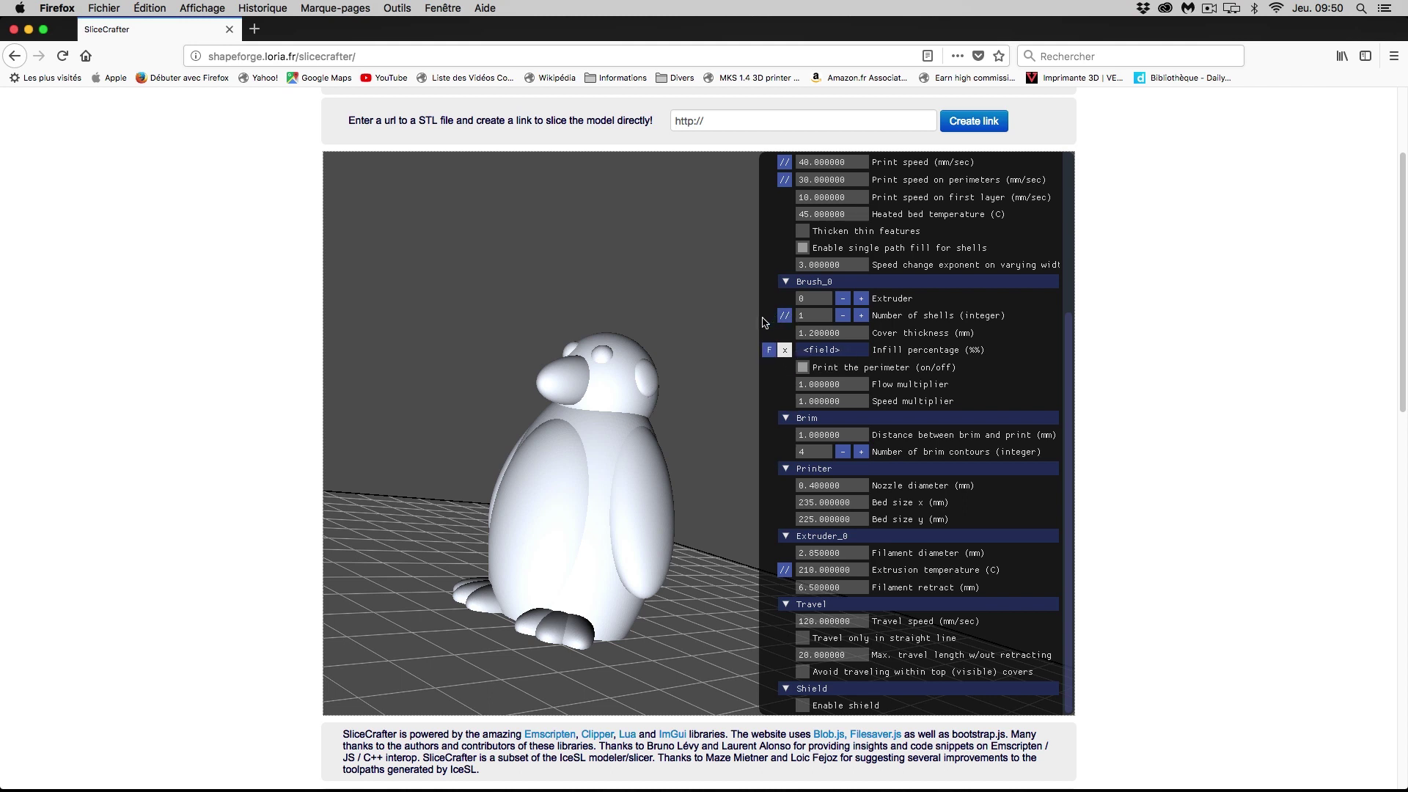
drag(1067, 545, 1061, 383)
drag(461, 396, 681, 438)
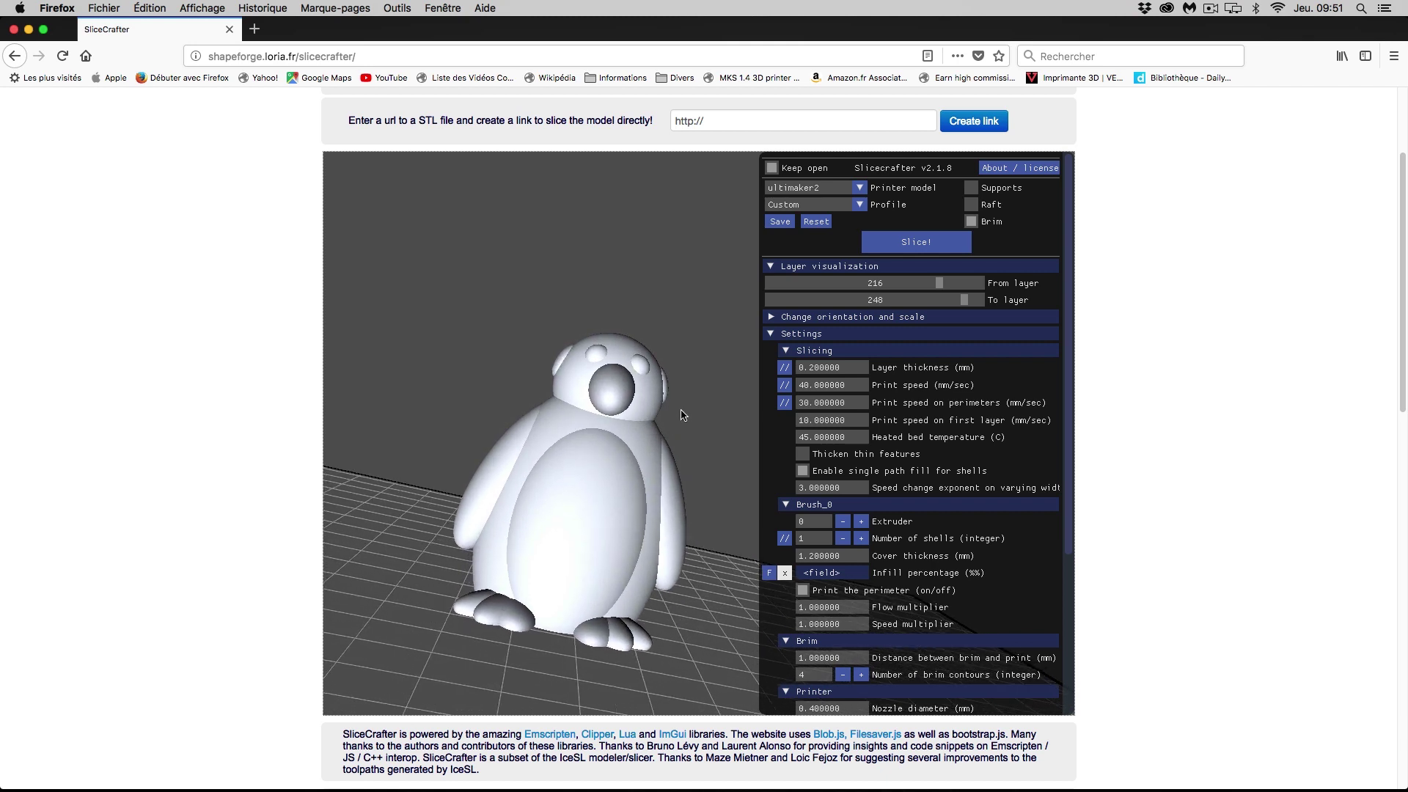
Step: Load the FemaleKnight_UnsheathSword_CircleBase STL from the tuto iceSL folder and view the figure from the front
scroll(496, 227, up, 3)
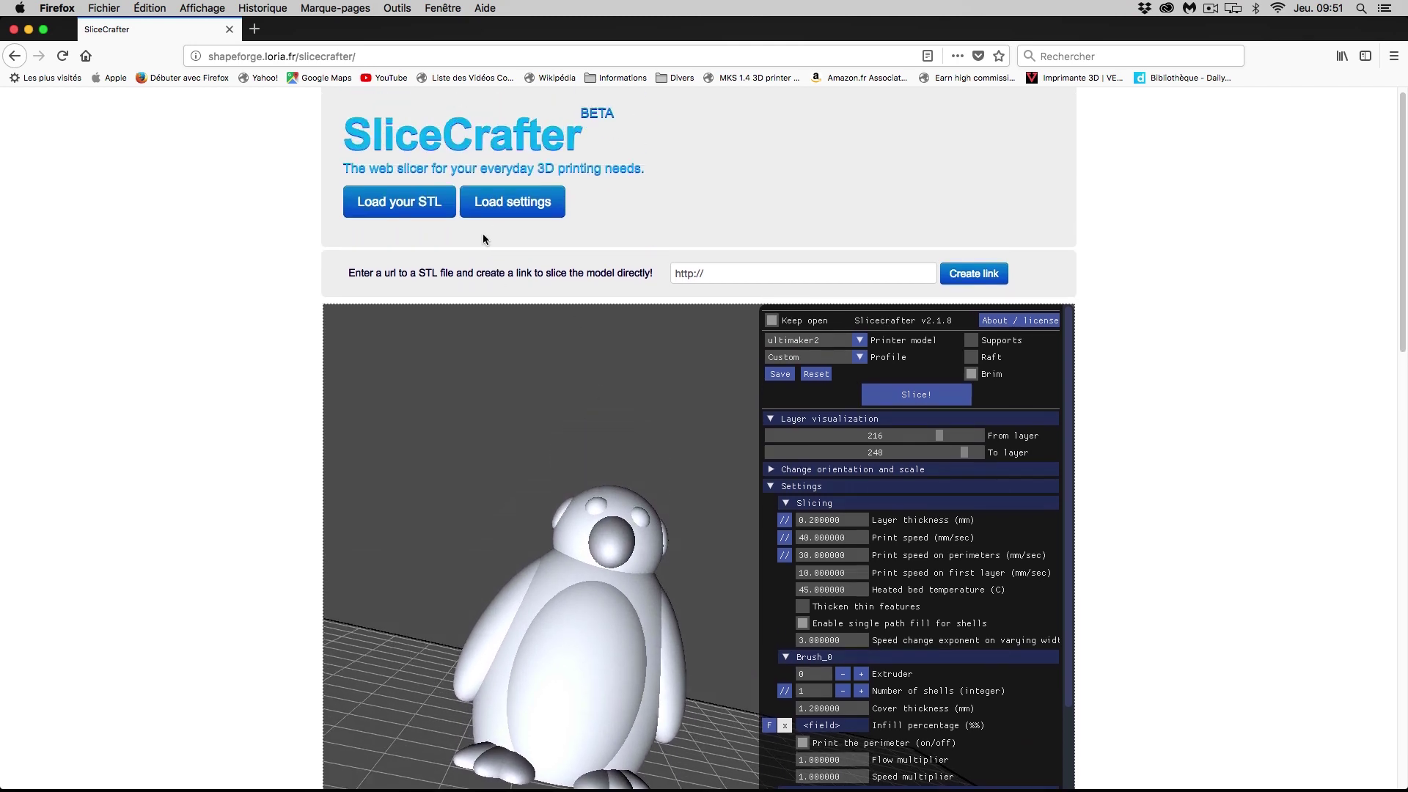
click(396, 202)
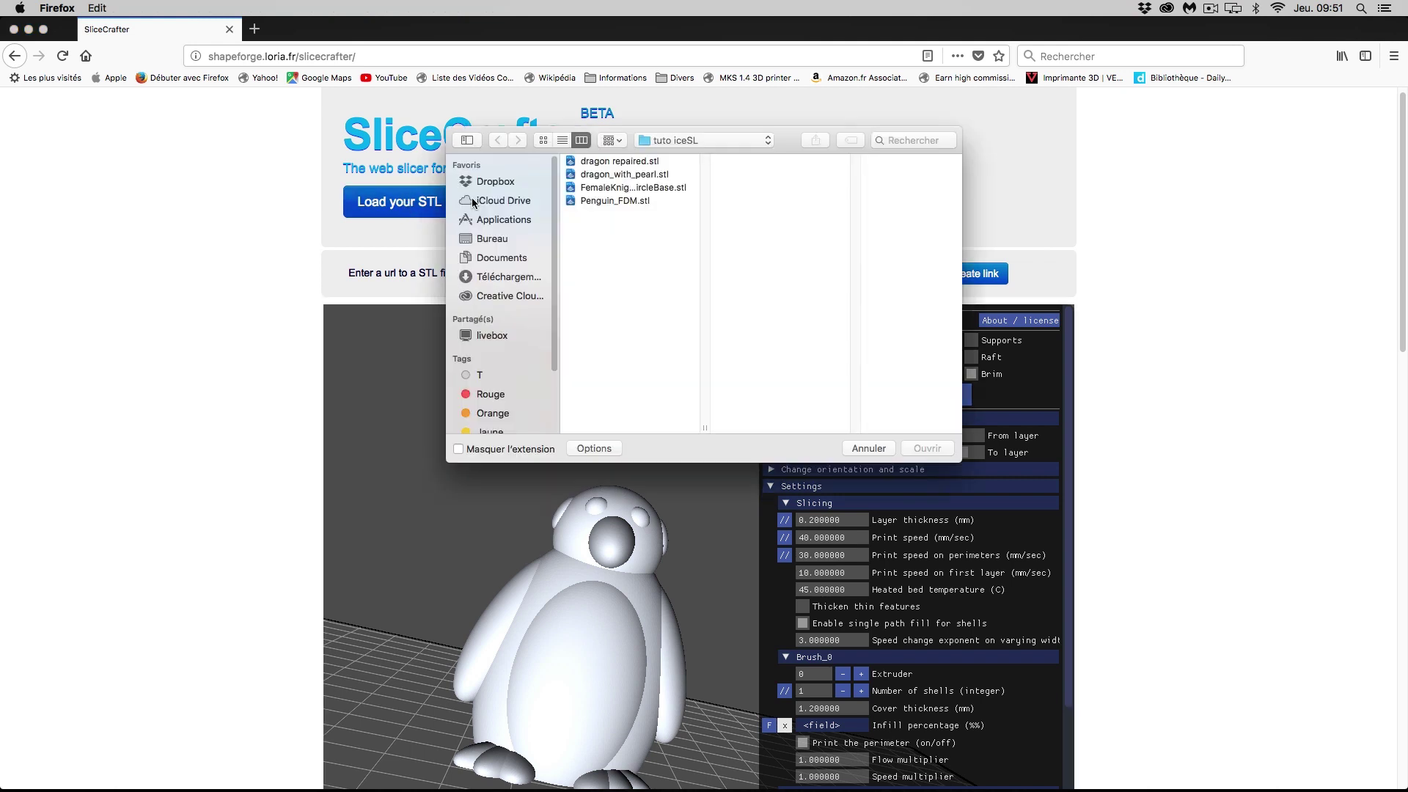
click(616, 188)
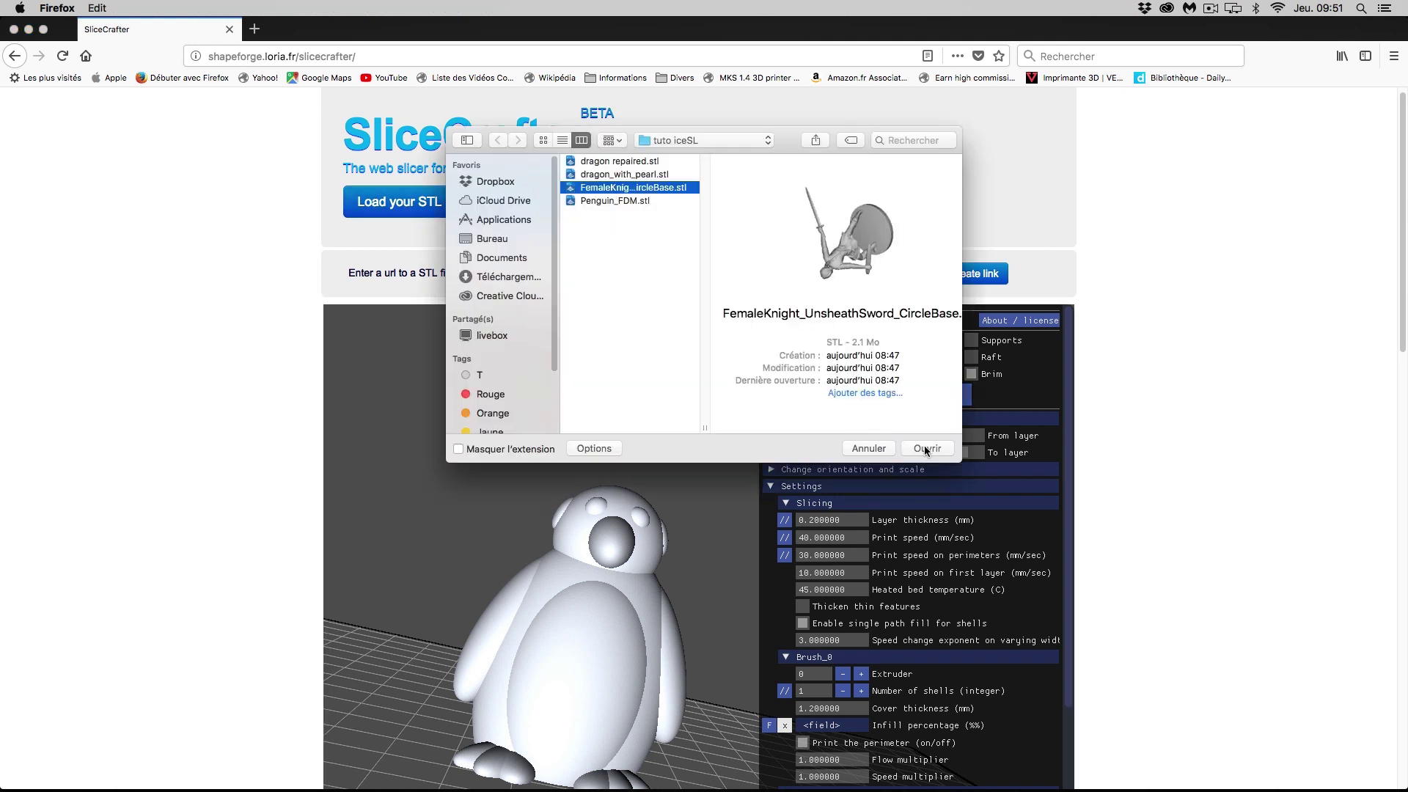
click(926, 449)
drag(580, 527, 598, 459)
right_drag(577, 521, 484, 488)
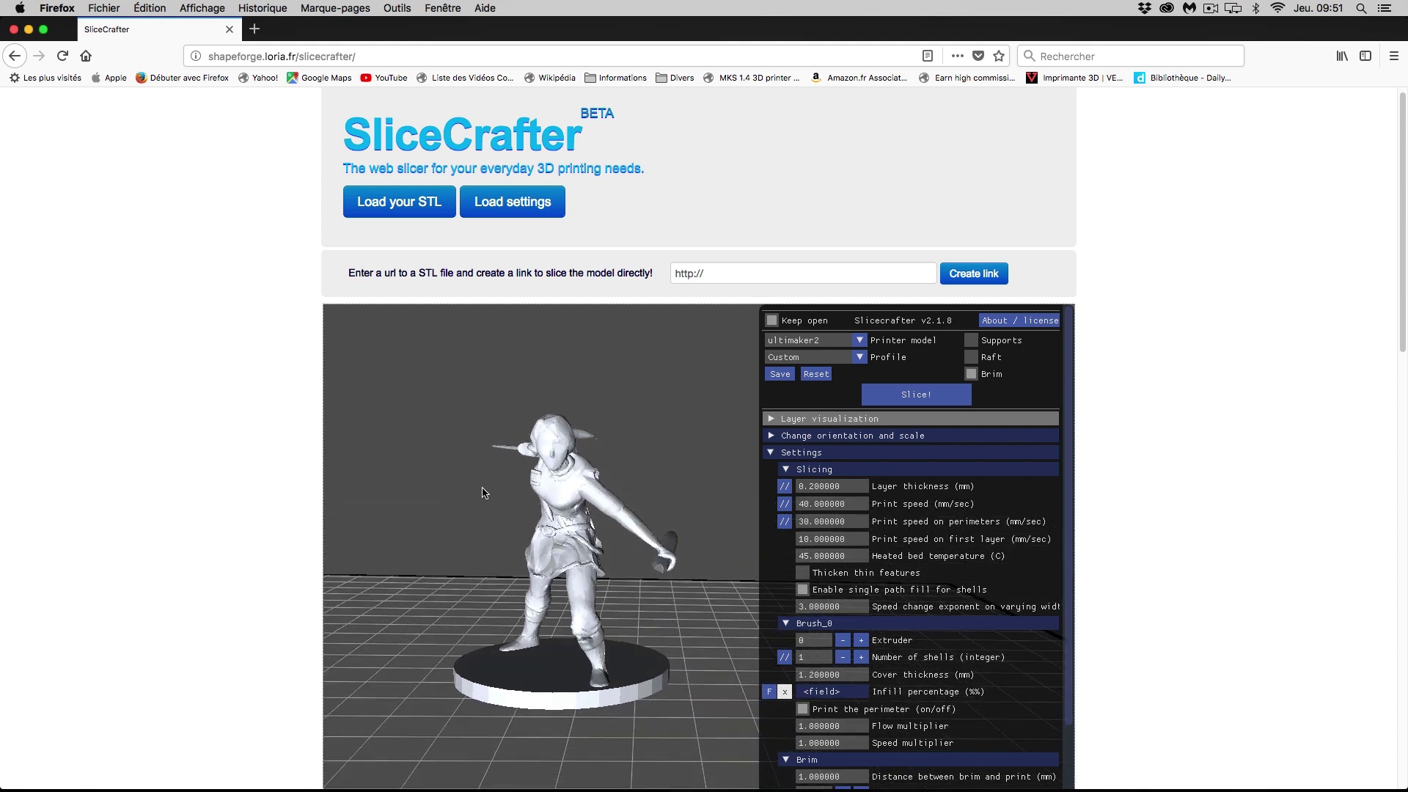
Step: Enable supports for the knight and set the minimum space between supported points to 1
click(971, 338)
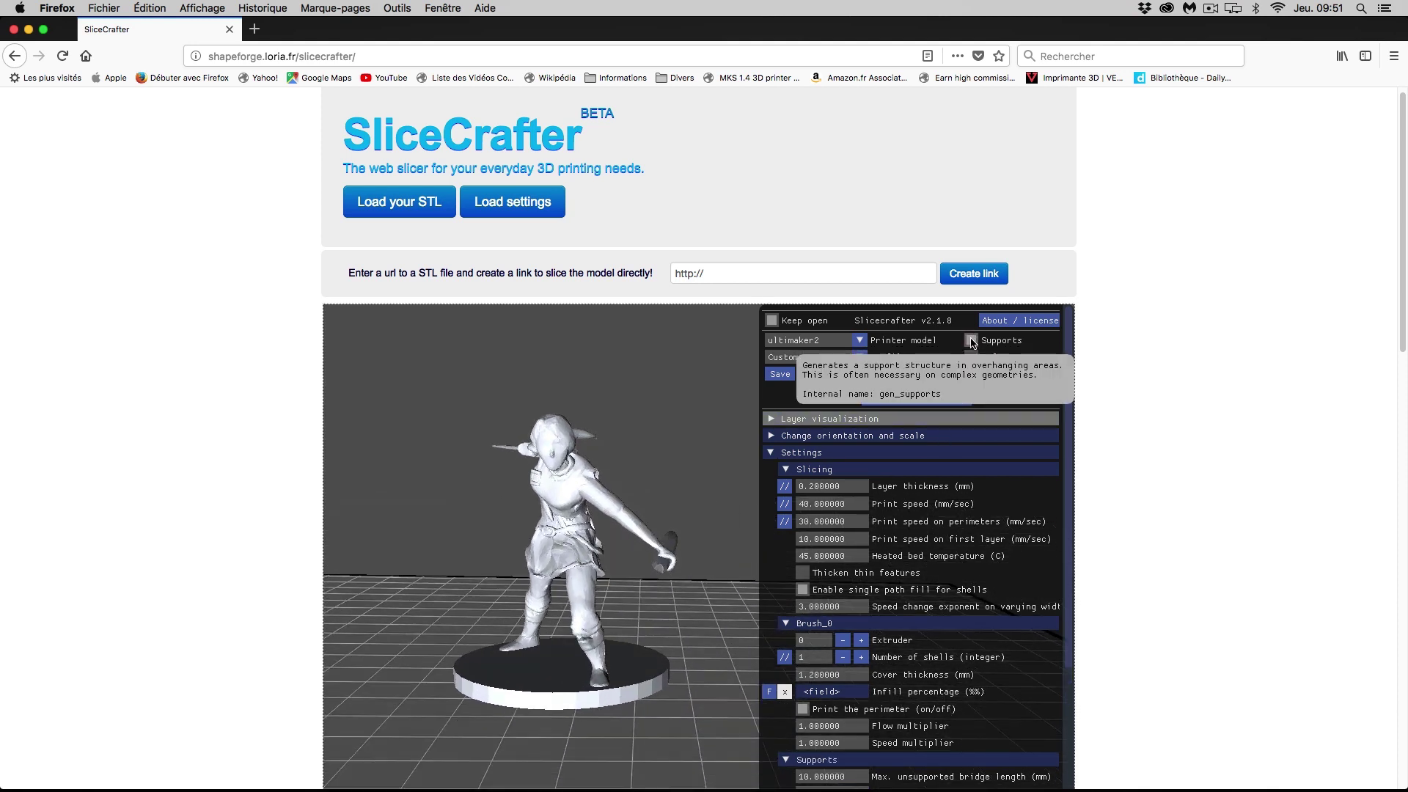
scroll(898, 628, down, 1)
scroll(897, 628, down, 1)
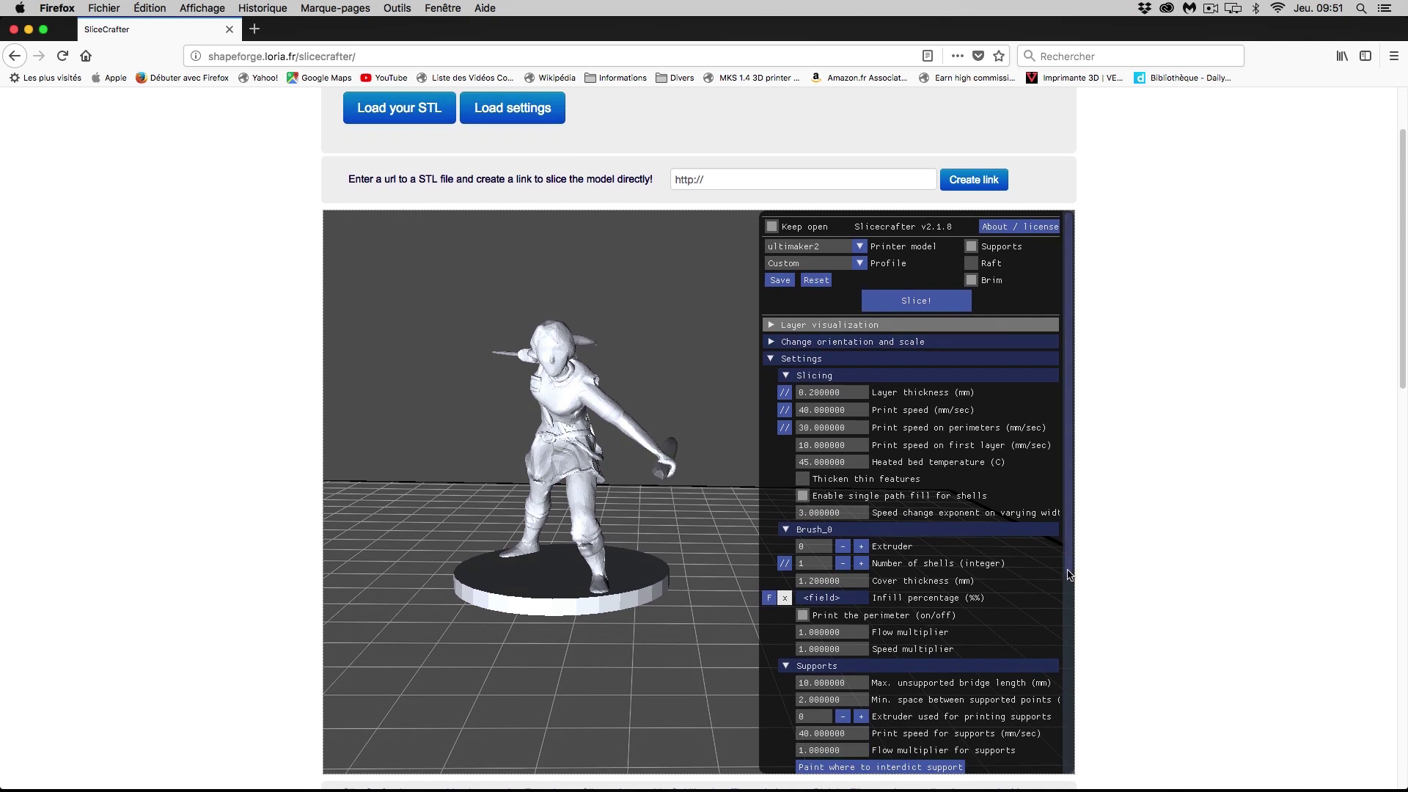
drag(1065, 572, 1065, 643)
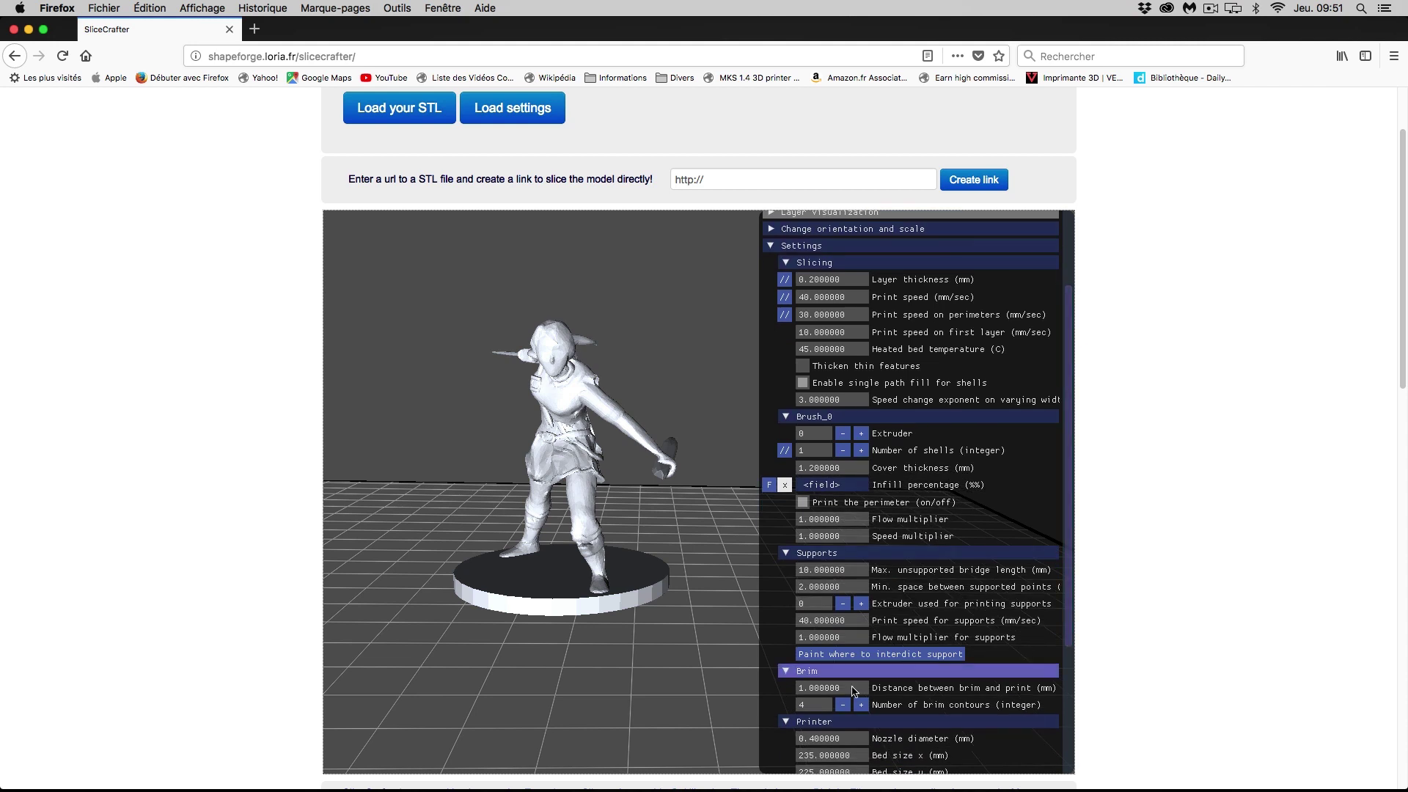
click(907, 657)
mouse_move(584, 653)
mouse_down()
mouse_move(634, 666)
mouse_move(605, 674)
mouse_move(726, 660)
mouse_move(637, 678)
mouse_up()
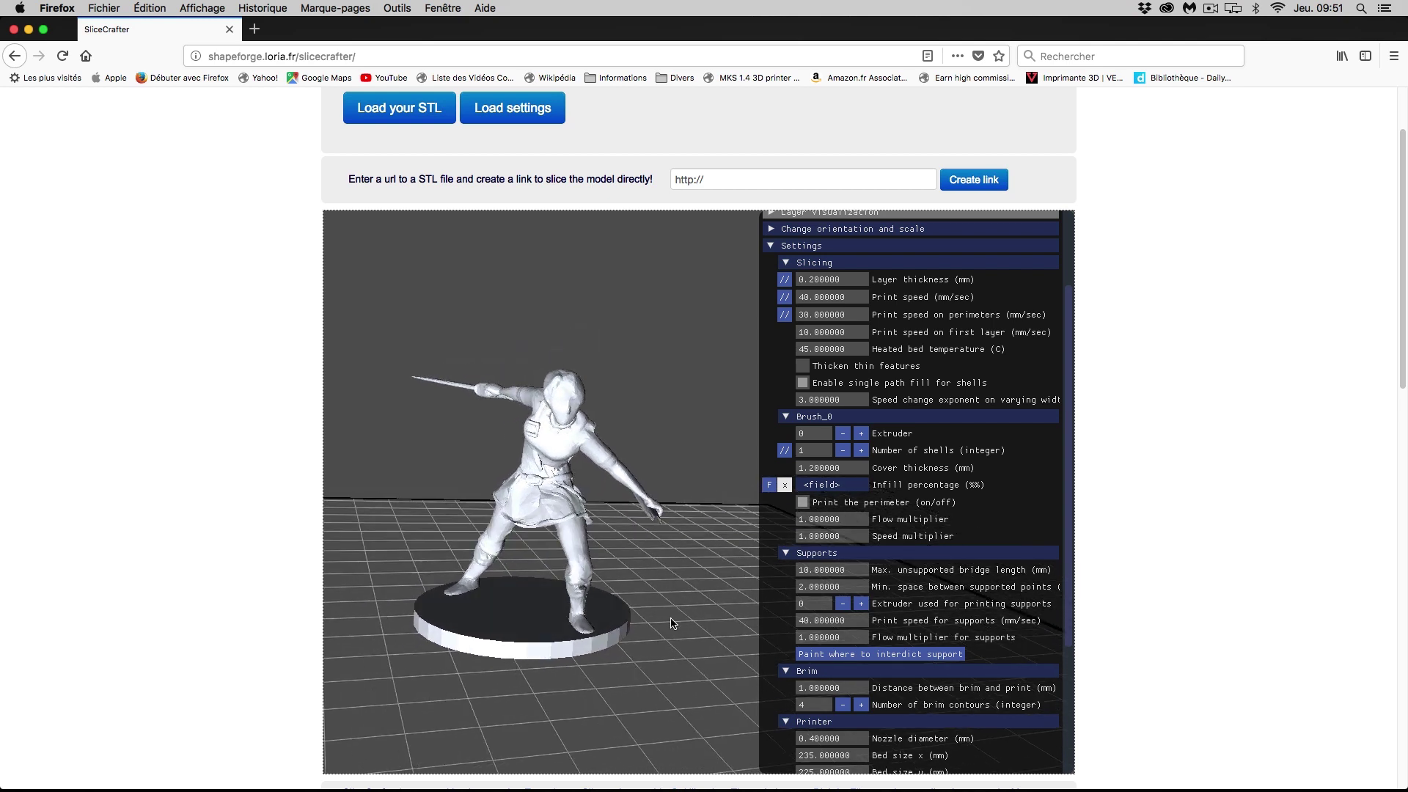
click(837, 588)
text(1)
key(Tab)
Step: Slice the knight figure with its supports to generate the G-code file
scroll(1081, 503, up, 3)
scroll(1070, 471, up, 1)
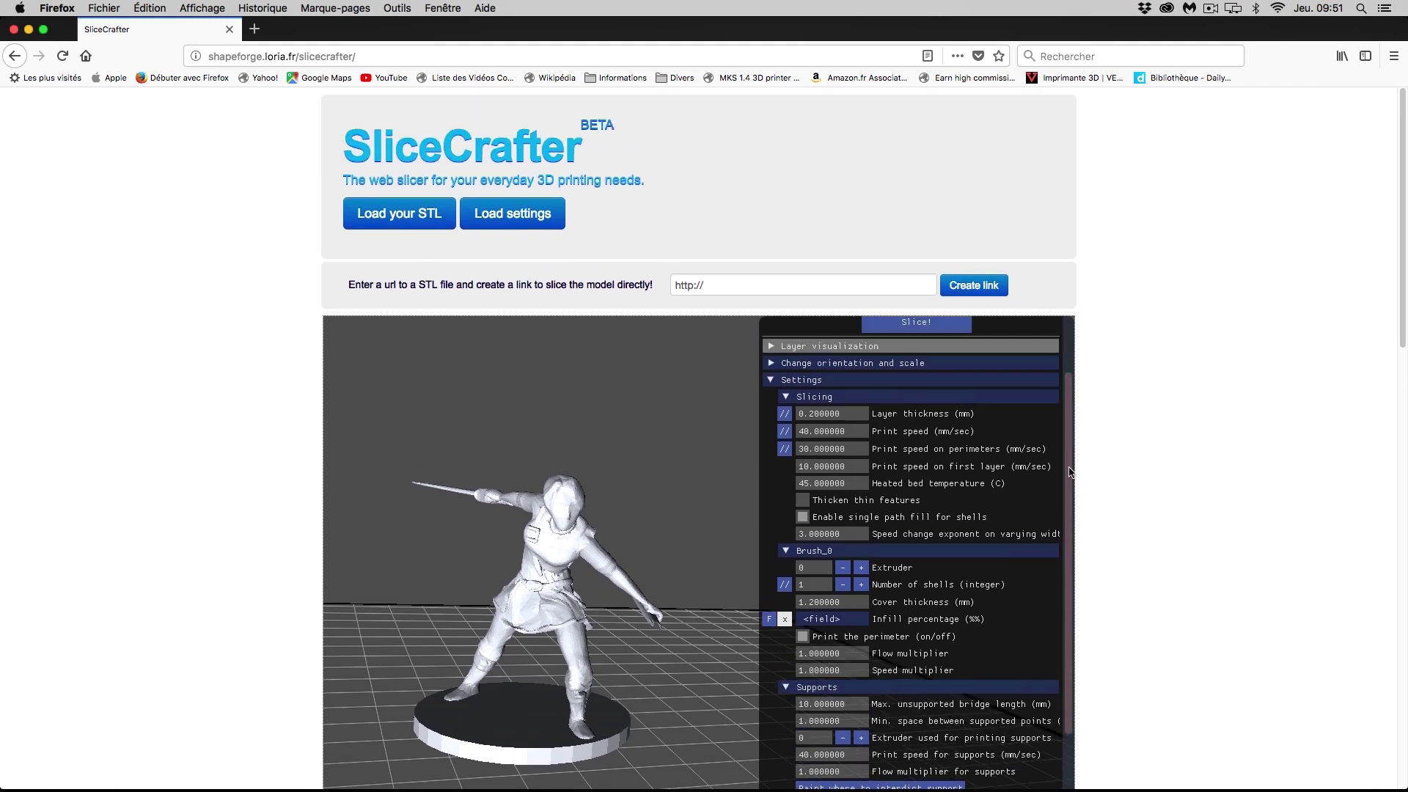
scroll(1070, 471, up, 2)
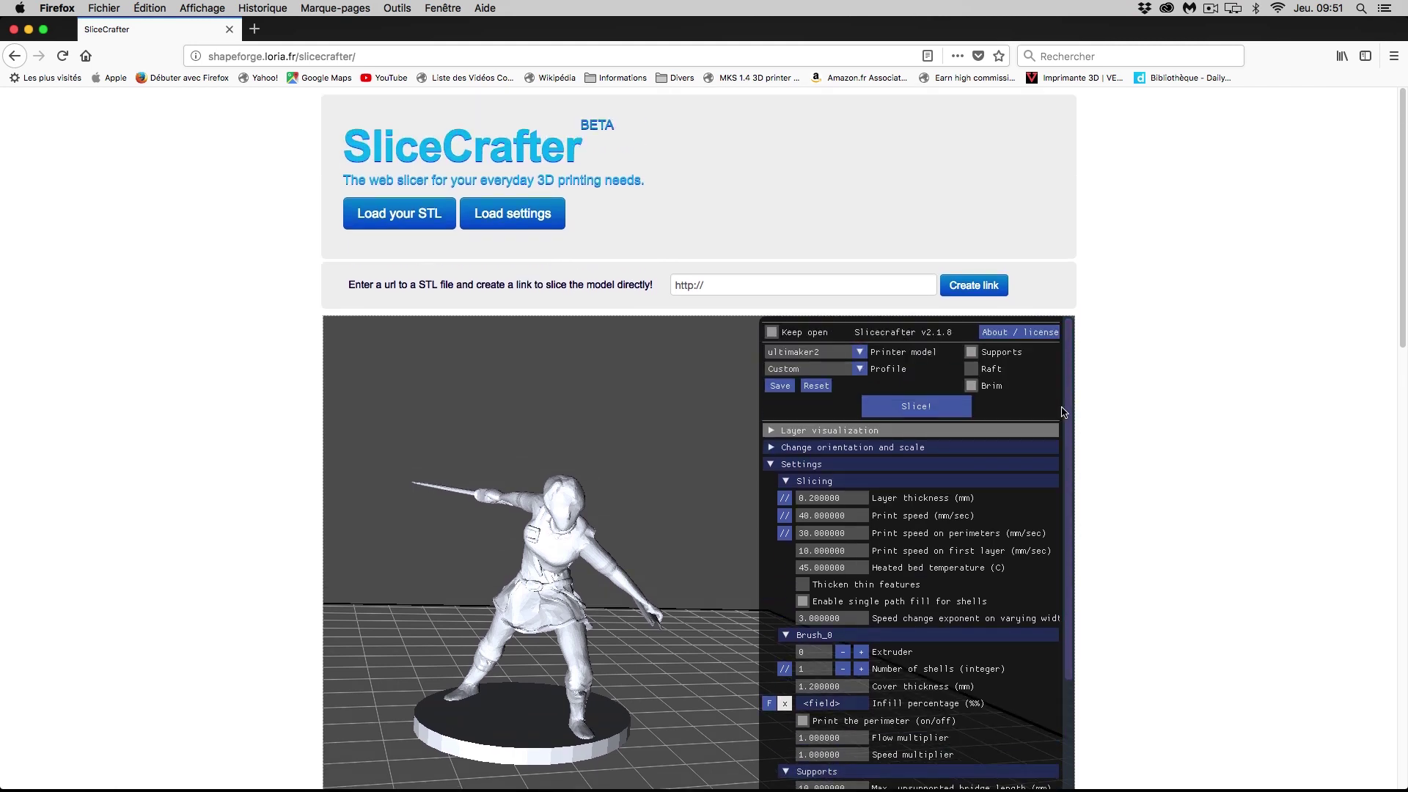
click(904, 410)
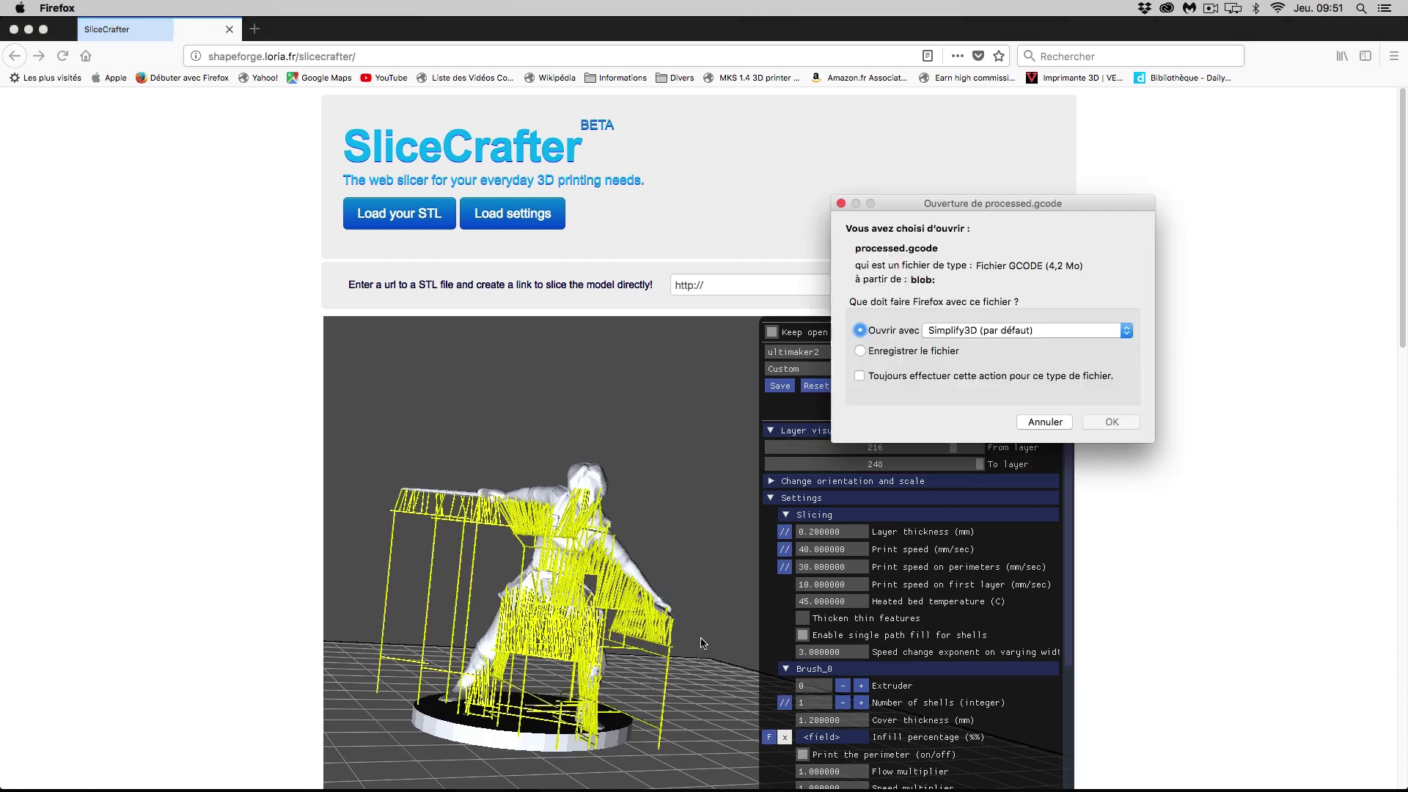
Step: Cancel the G-code download and preview layers 182 to 214 of the sliced knight around the sword
click(1045, 422)
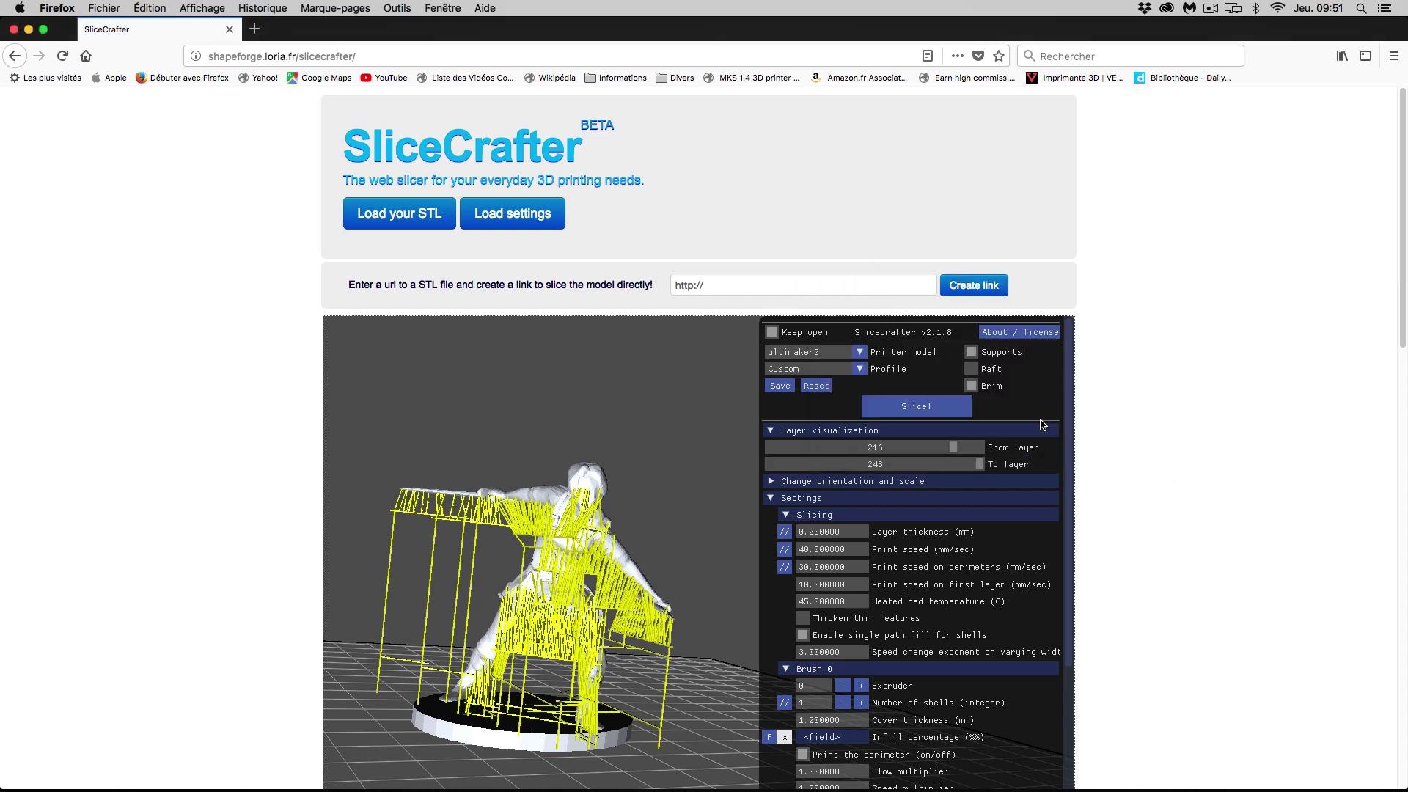
drag(654, 489, 755, 514)
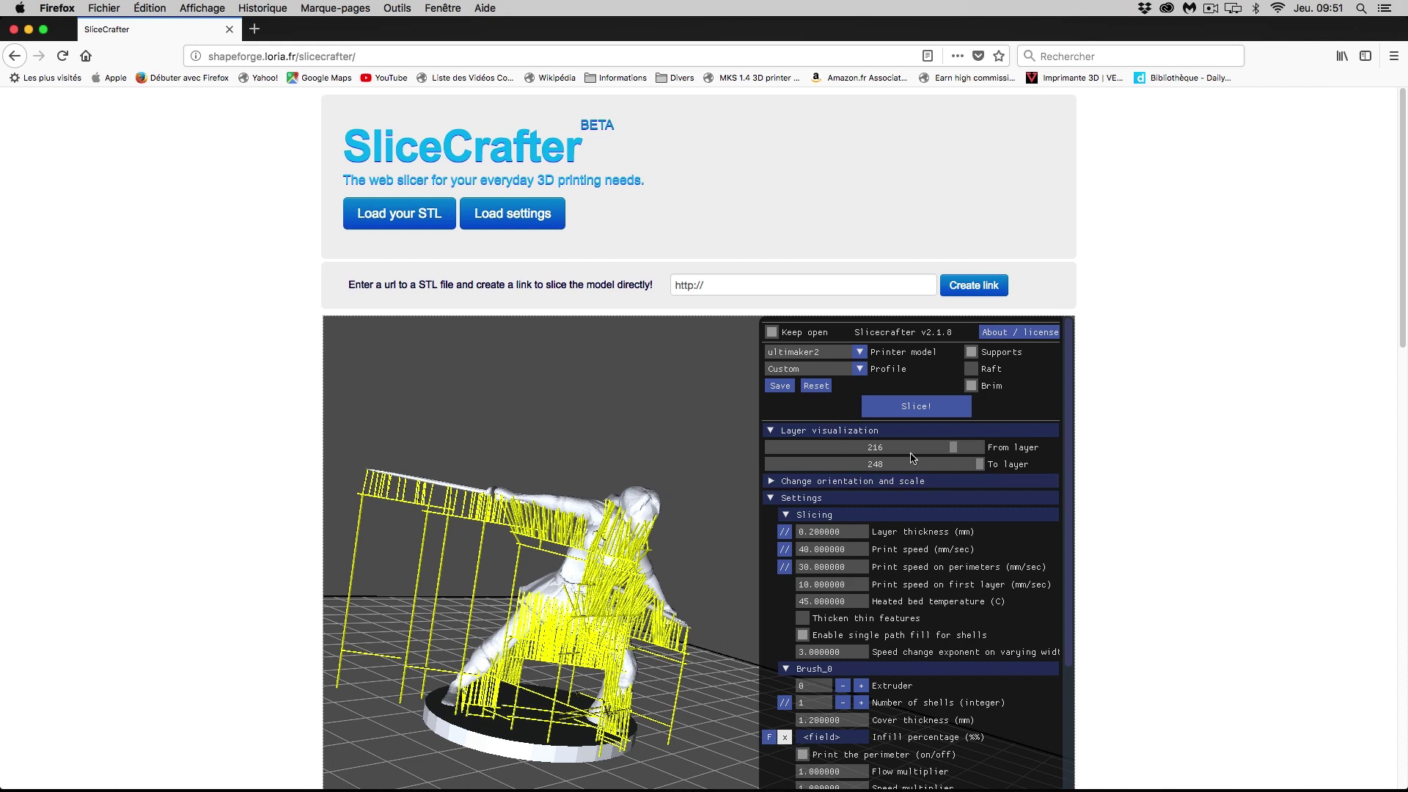
mouse_move(977, 466)
mouse_down()
mouse_move(920, 467)
mouse_move(951, 467)
mouse_up()
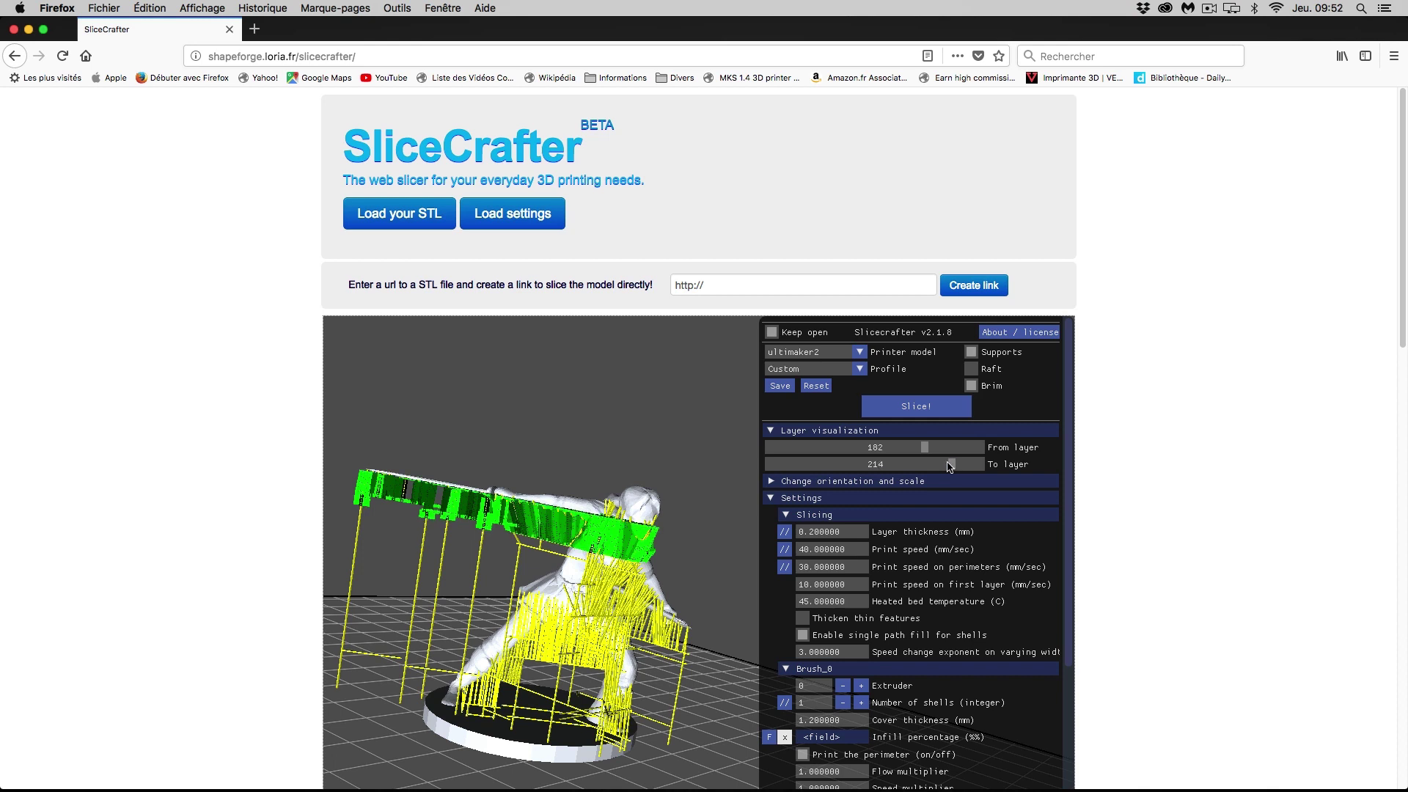
scroll(501, 567, down, 2)
scroll(502, 567, up, 5)
drag(602, 671, 579, 645)
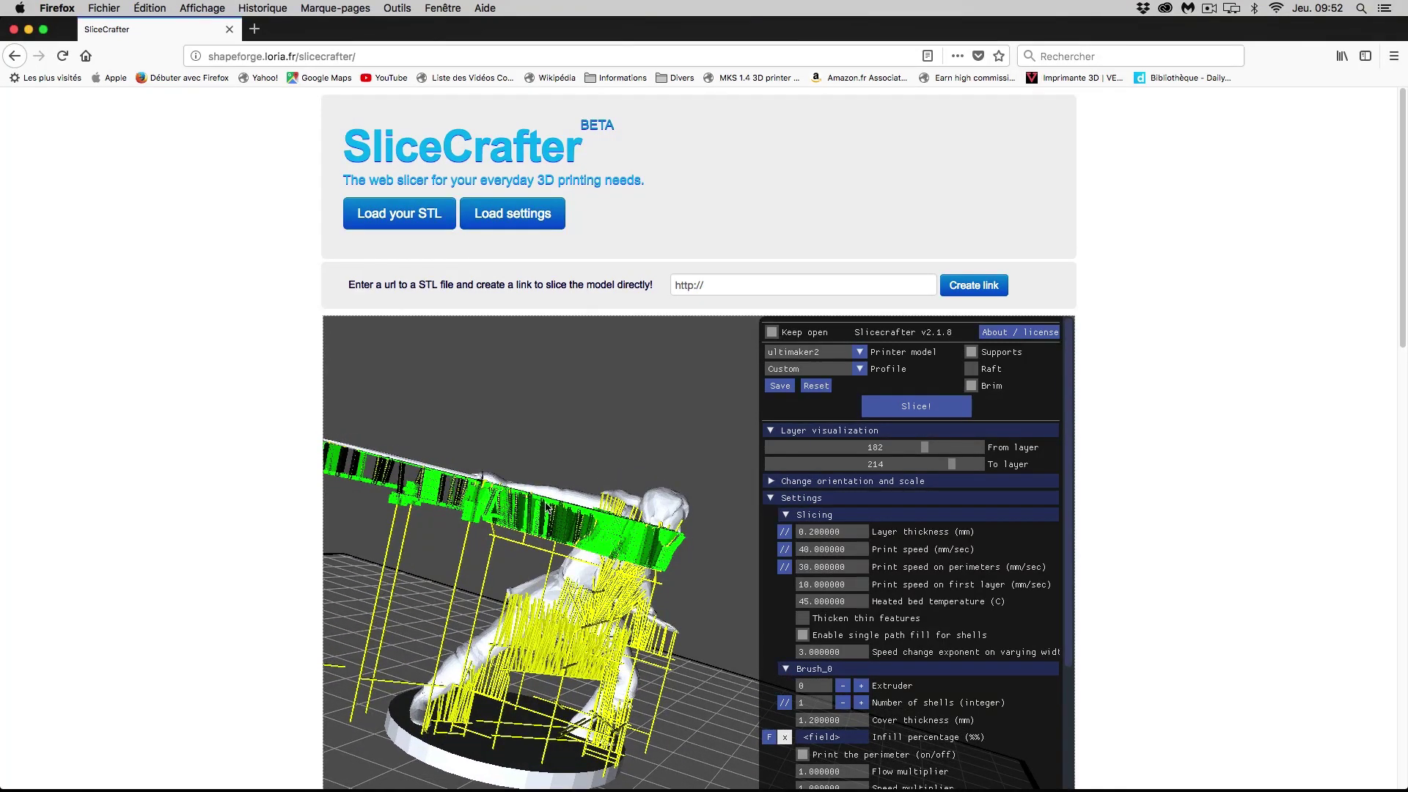
drag(575, 428, 628, 430)
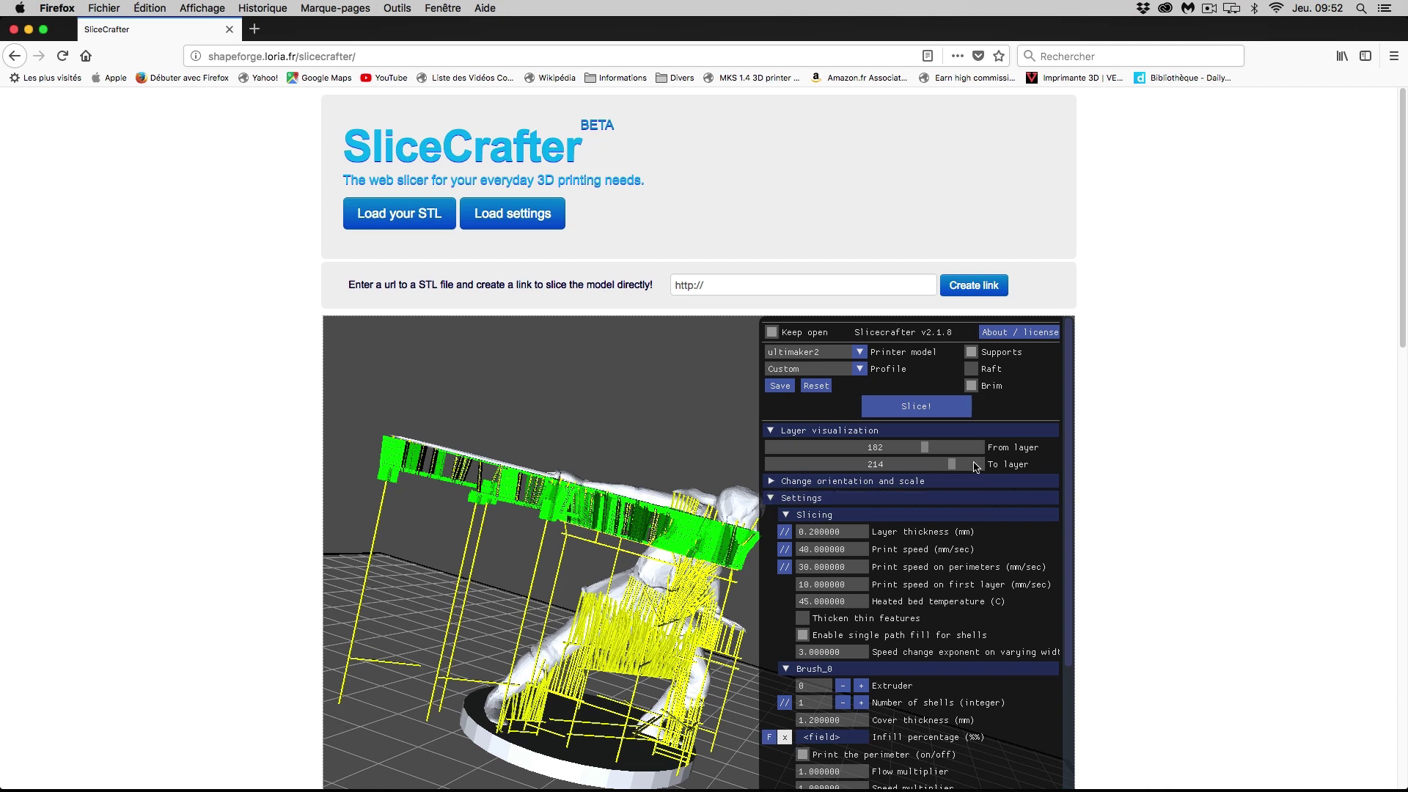
Step: Shift the previewed layer range to 184–216 and back to 182–214 while examining the sword's supports from several angles
drag(950, 462, 957, 503)
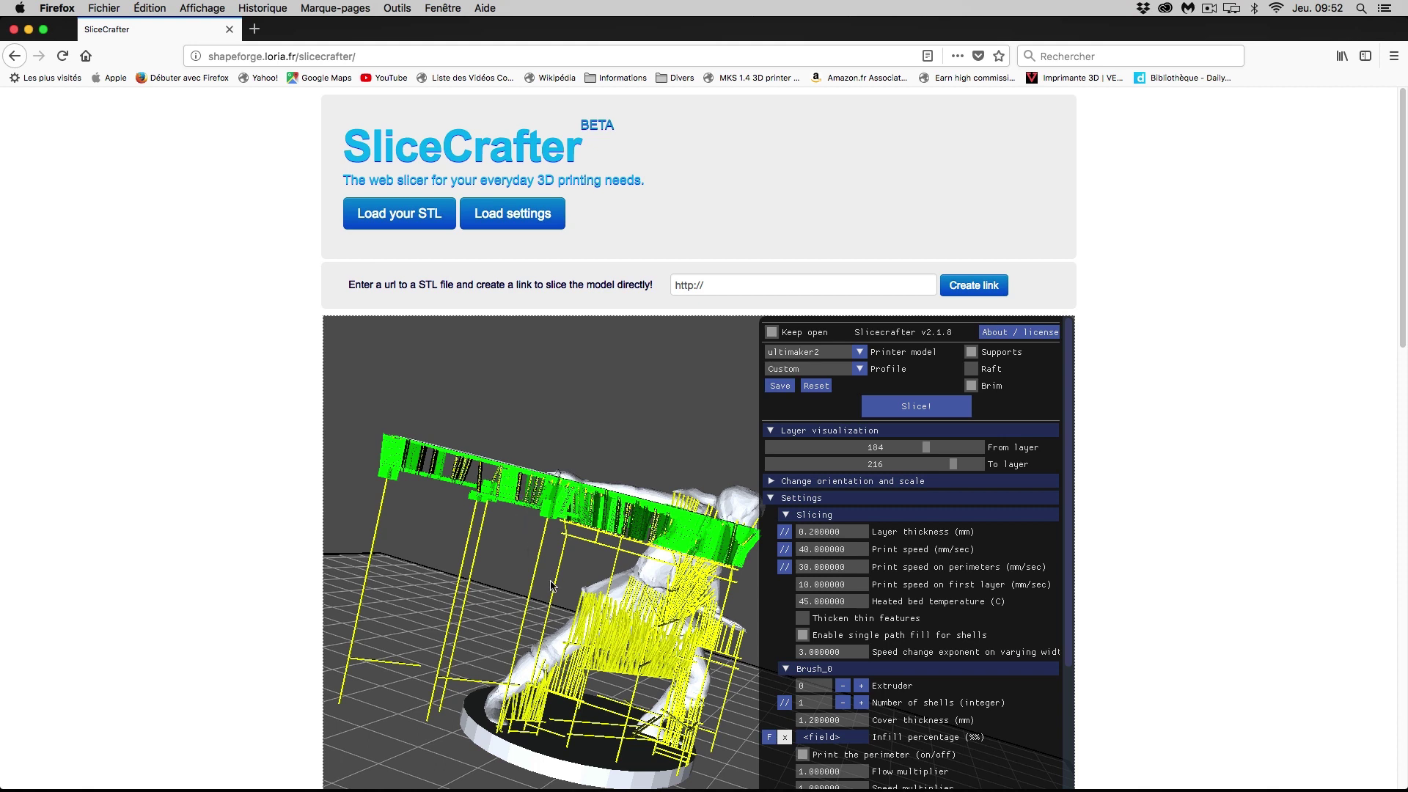
drag(574, 461, 498, 444)
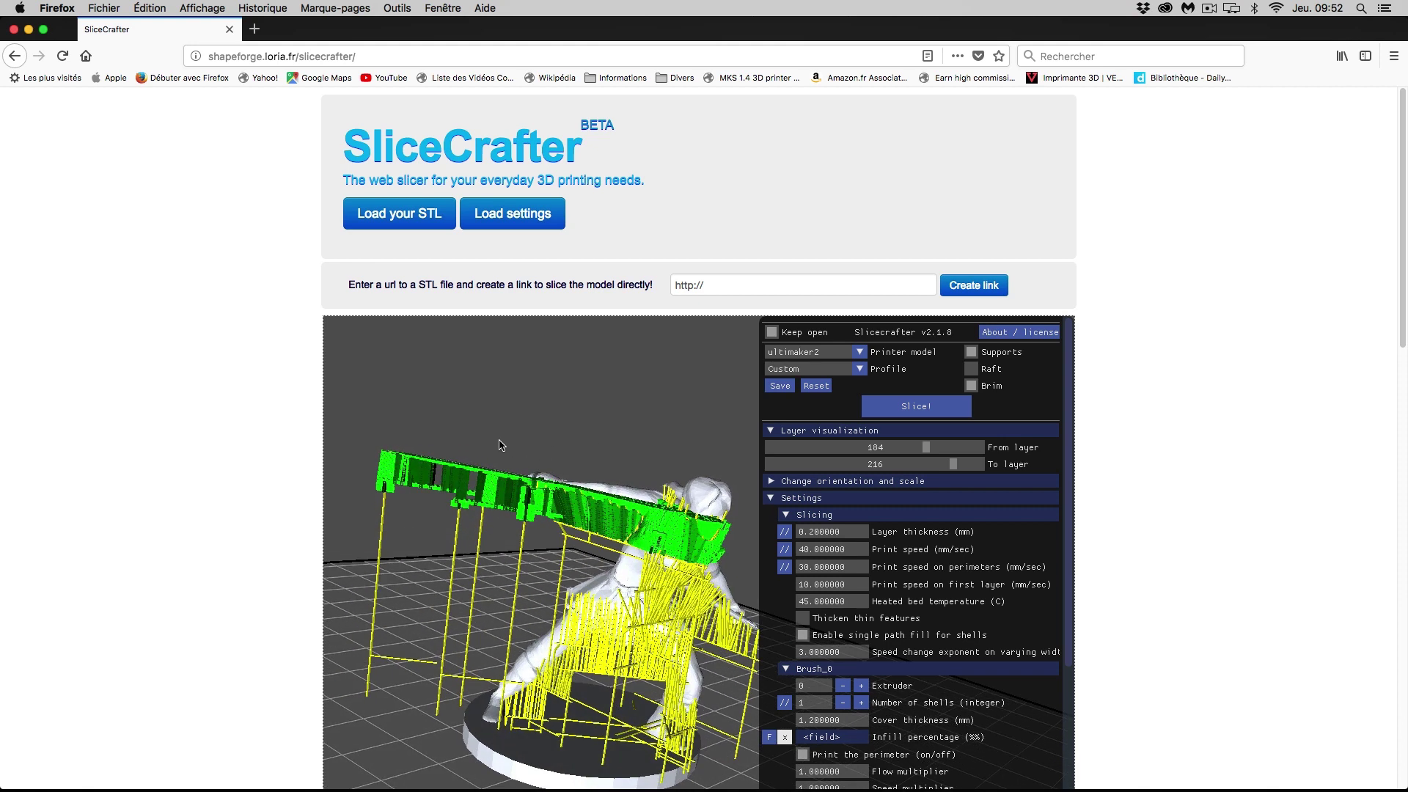
drag(494, 604, 618, 571)
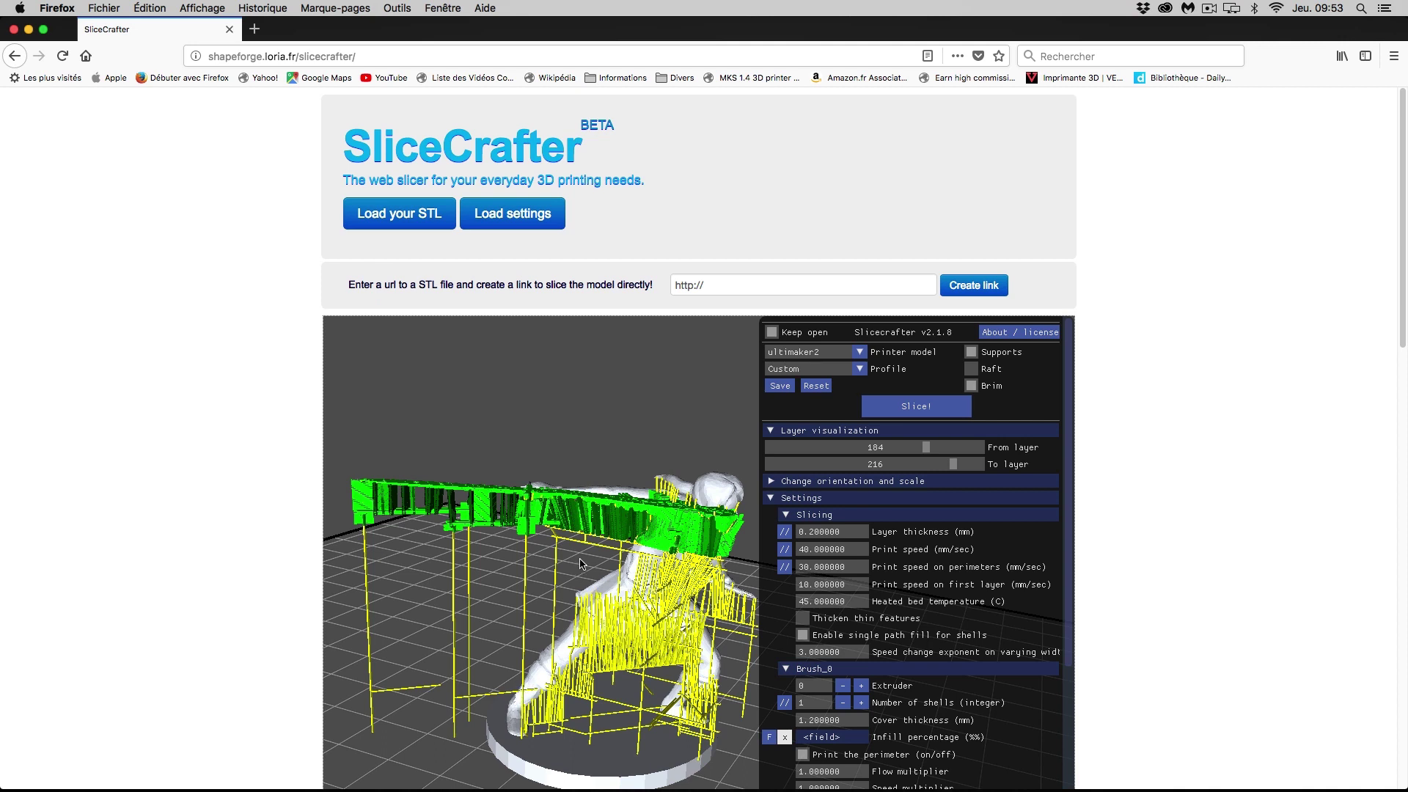
drag(581, 563, 617, 527)
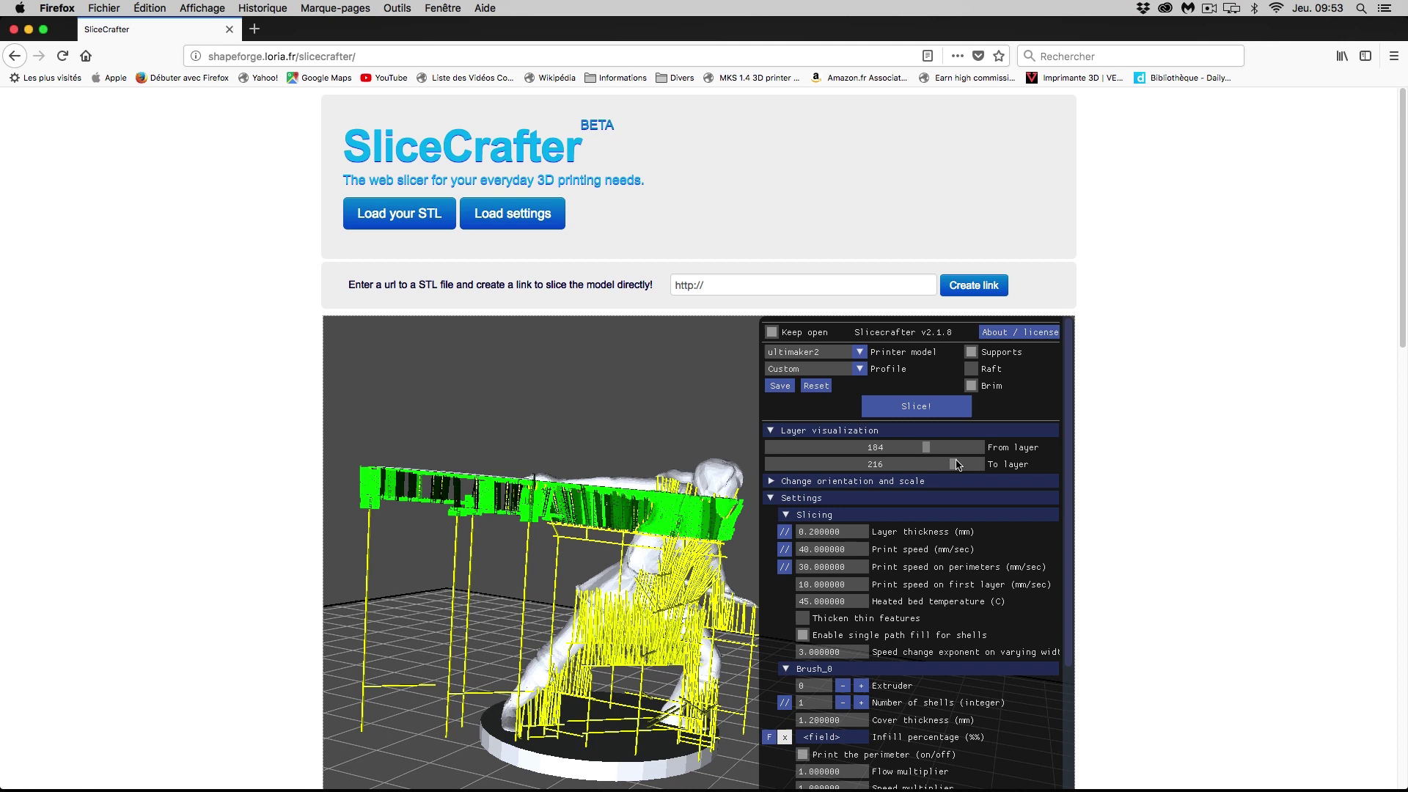
mouse_move(955, 466)
mouse_down()
mouse_move(842, 486)
mouse_move(968, 461)
mouse_move(922, 466)
mouse_move(953, 464)
mouse_up()
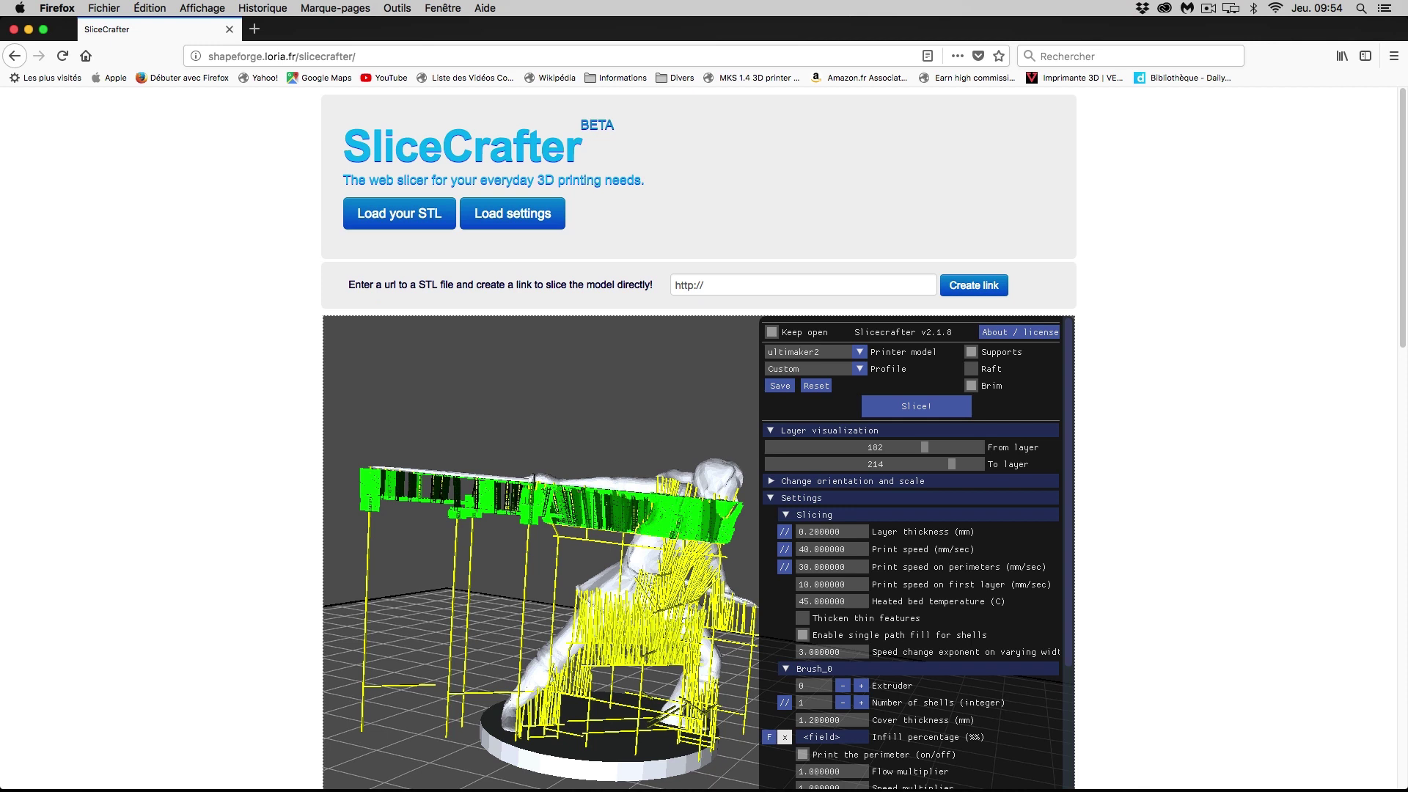
Step: Paint a support interdiction zone with value 1.00 over the foot and lower leg beneath the sword
scroll(807, 755, down, 5)
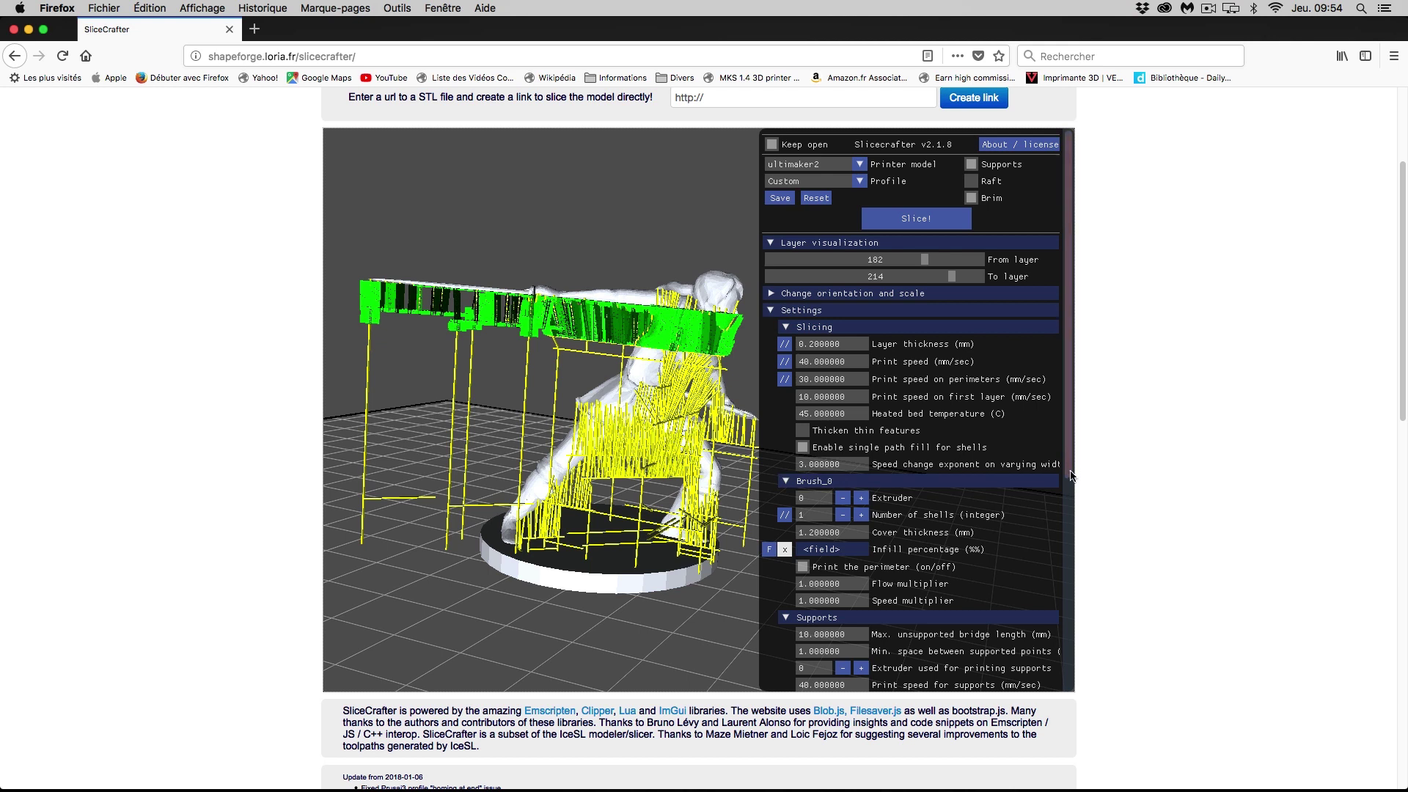
scroll(1071, 544, down, 3)
scroll(1070, 544, down, 1)
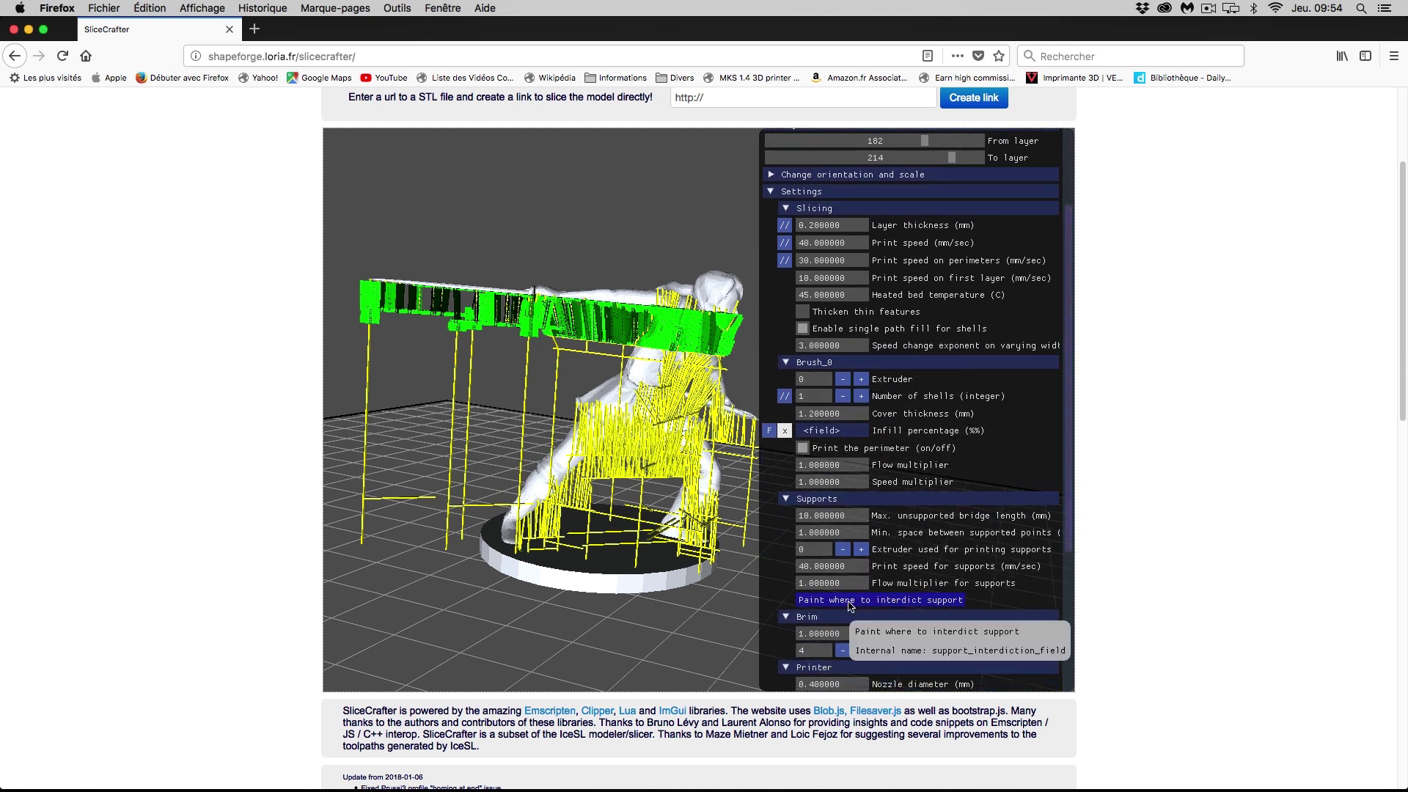
click(880, 600)
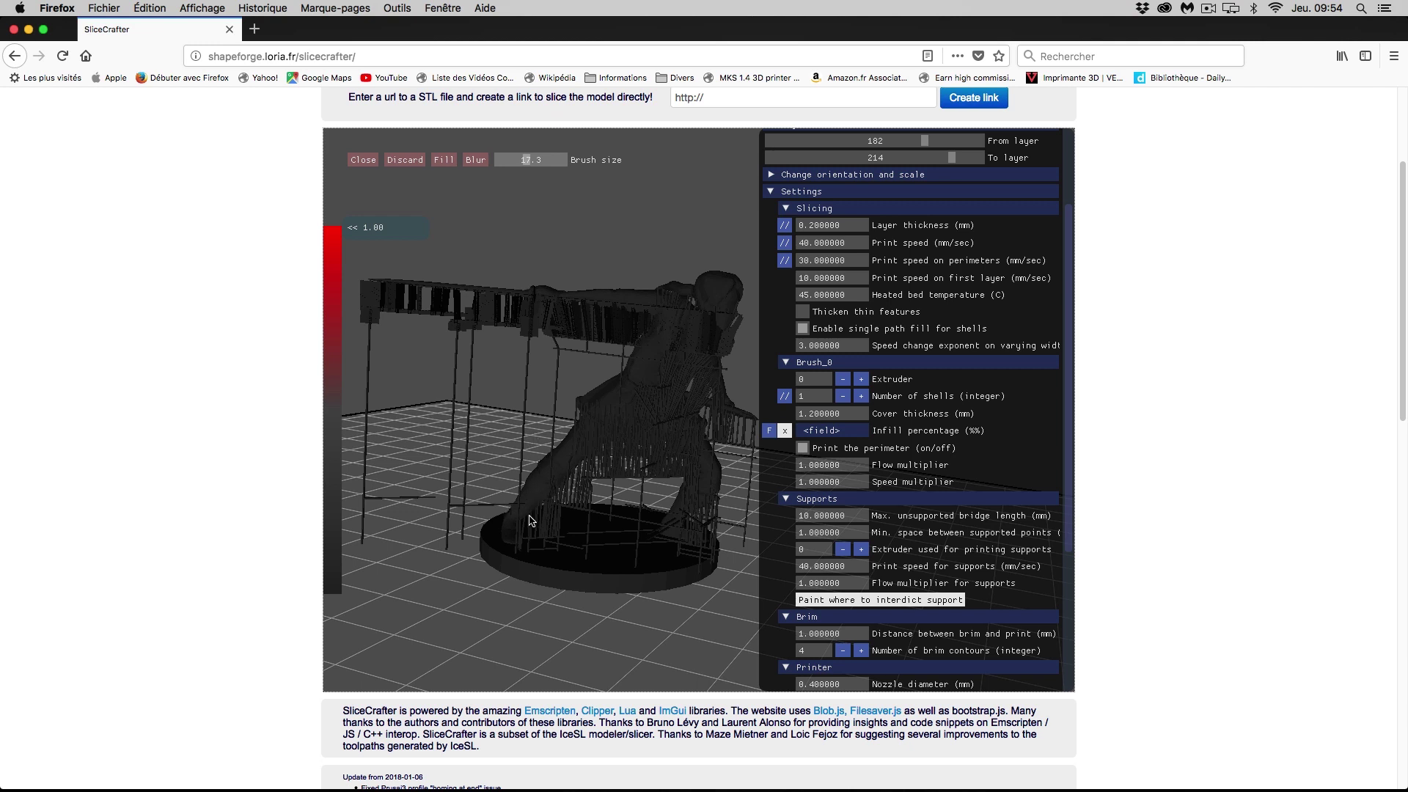
mouse_move(530, 523)
mouse_down()
mouse_move(539, 504)
mouse_move(535, 525)
mouse_move(554, 526)
mouse_up()
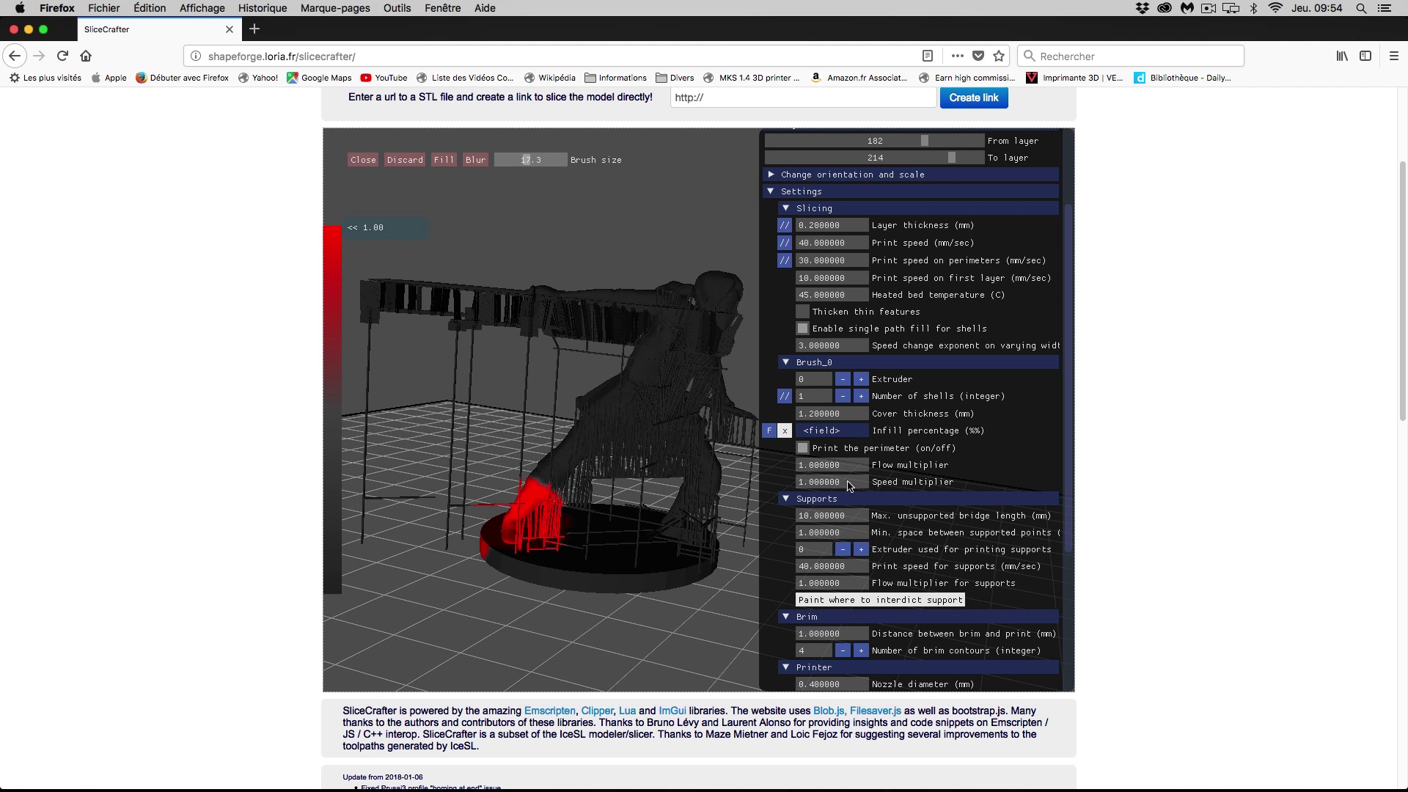
Step: Slice the knight again with the interdicted support zone and open the G-code file with Simplify3D
scroll(860, 475, up, 2)
drag(1068, 485, 1067, 390)
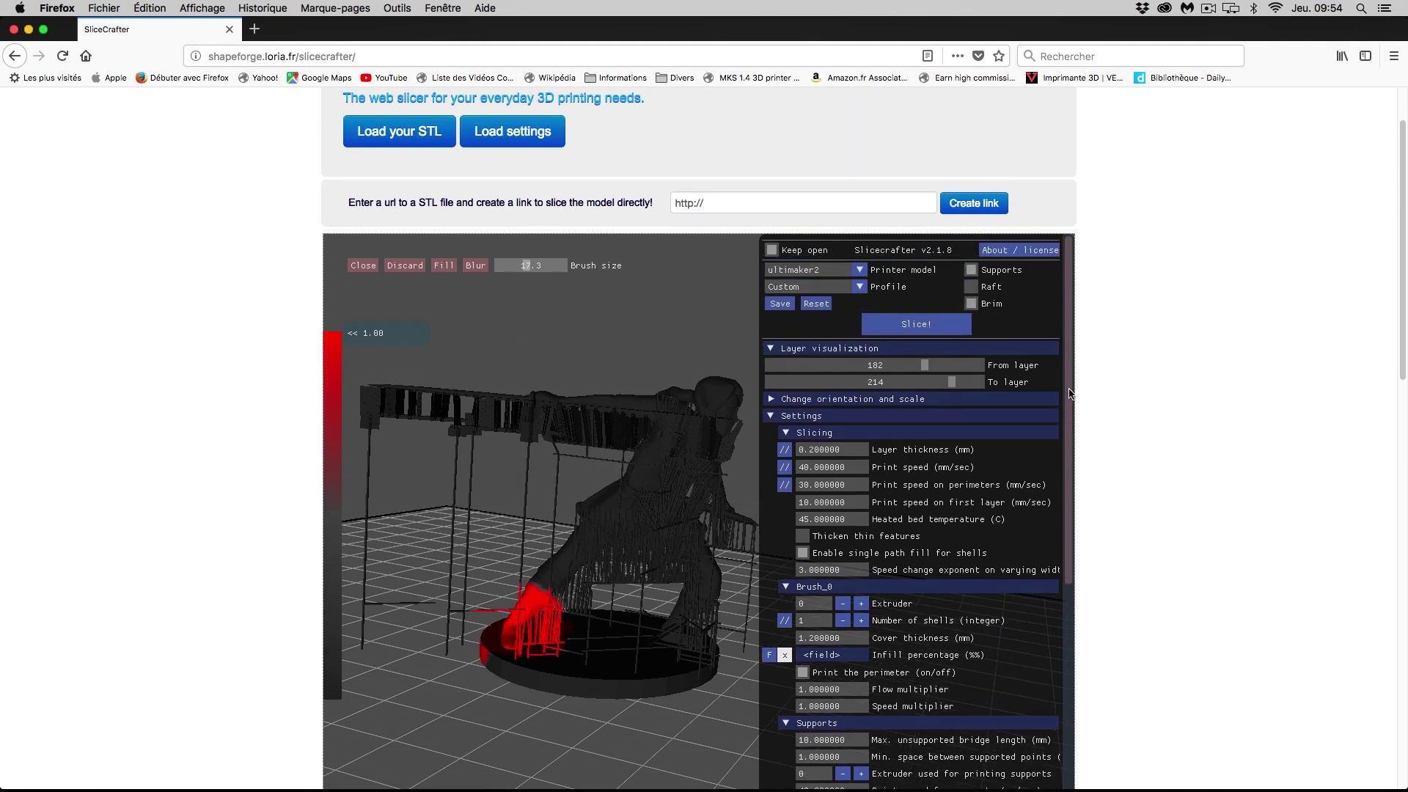
click(902, 326)
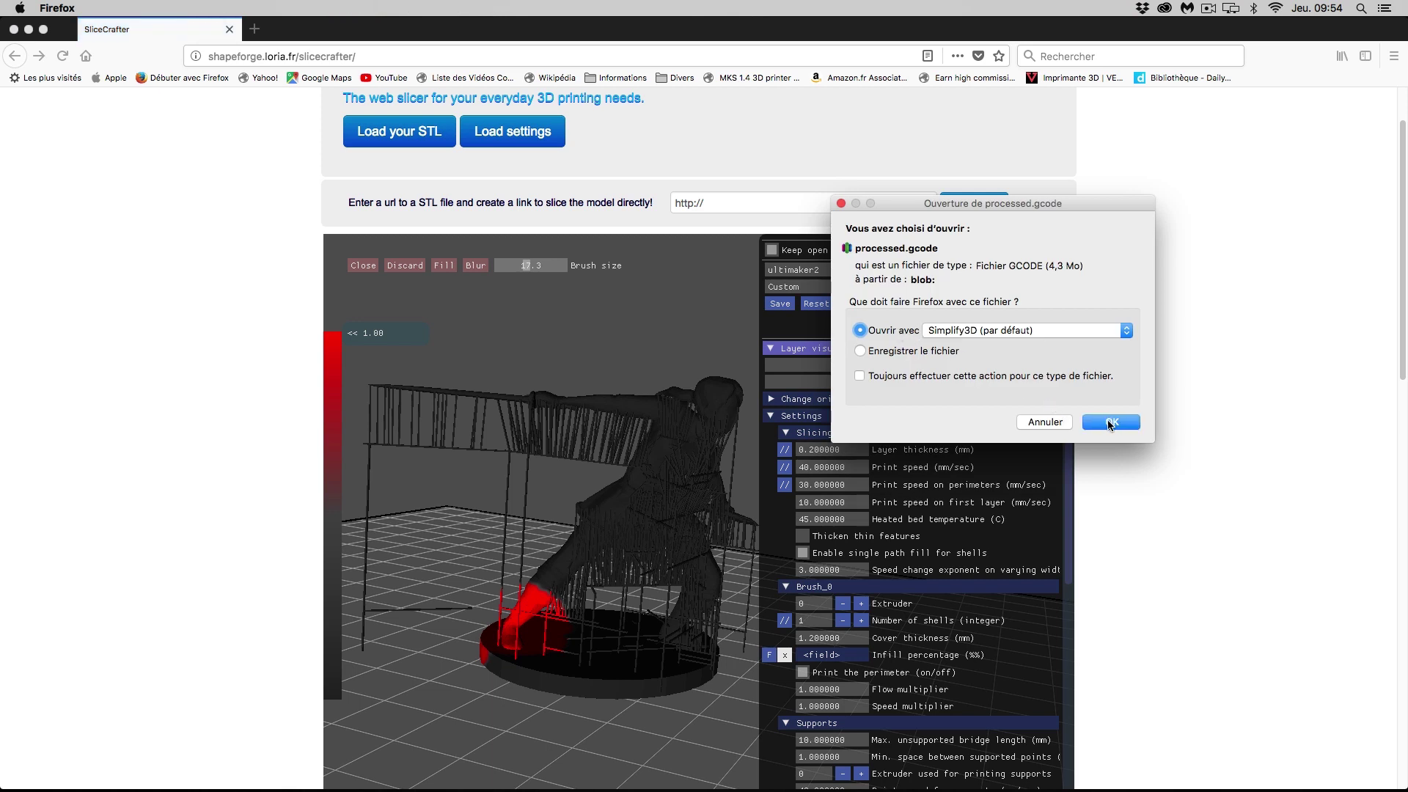
click(1110, 422)
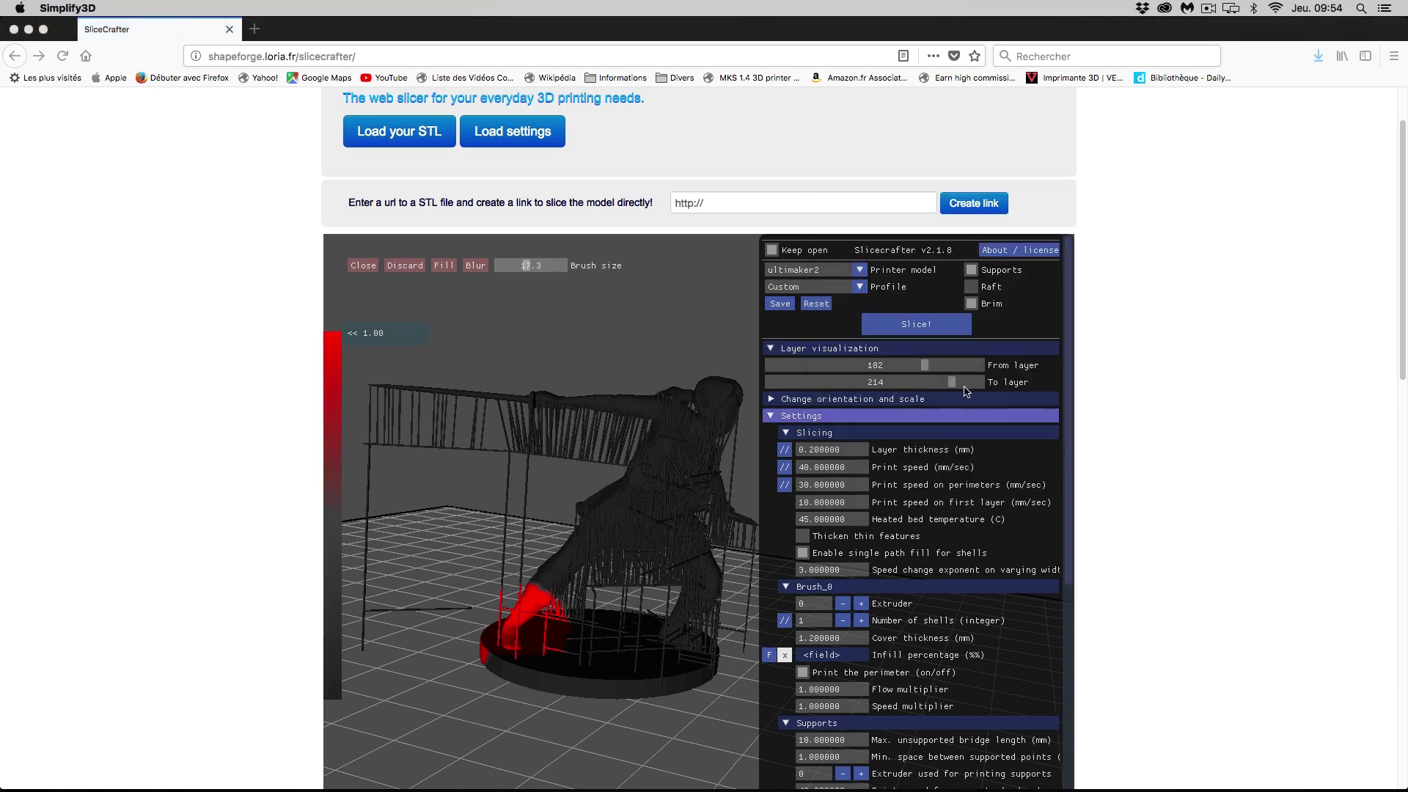
Step: Preview layers 31 to 63 and examine the supports around the painted foot up close
drag(955, 388, 823, 404)
drag(634, 356, 606, 310)
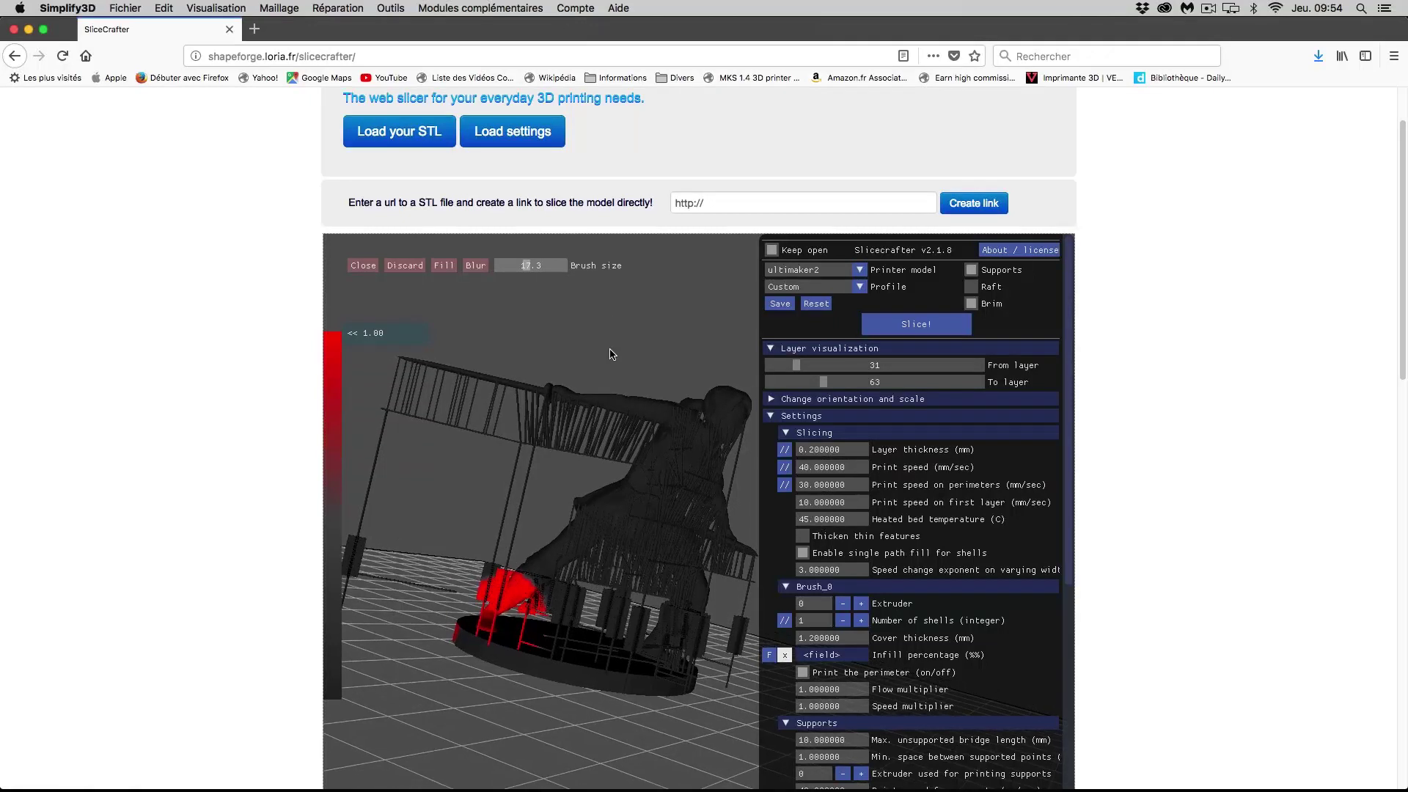
scroll(613, 357, up, 2)
scroll(612, 360, down, 3)
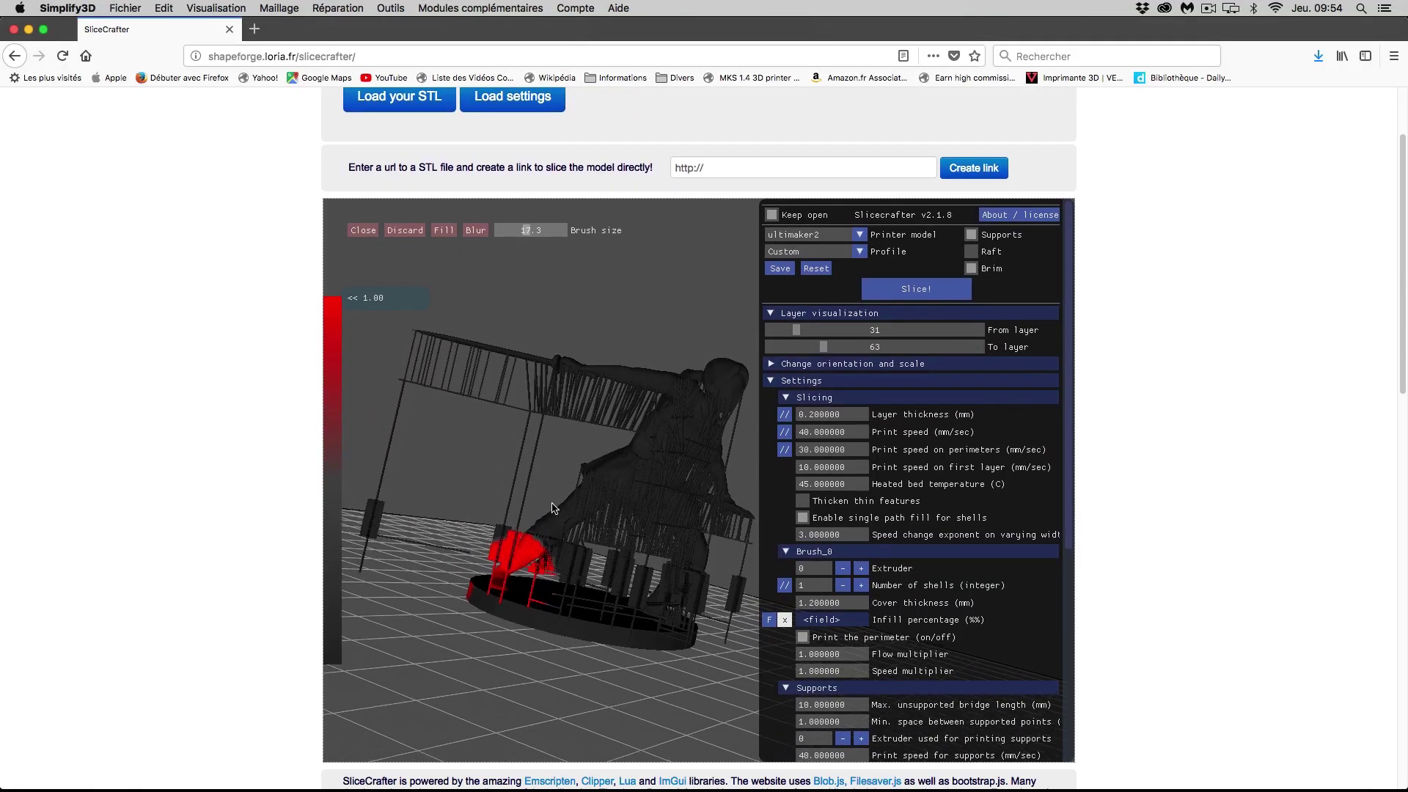
scroll(632, 436, down, 1)
scroll(633, 436, down, 3)
drag(544, 561, 511, 542)
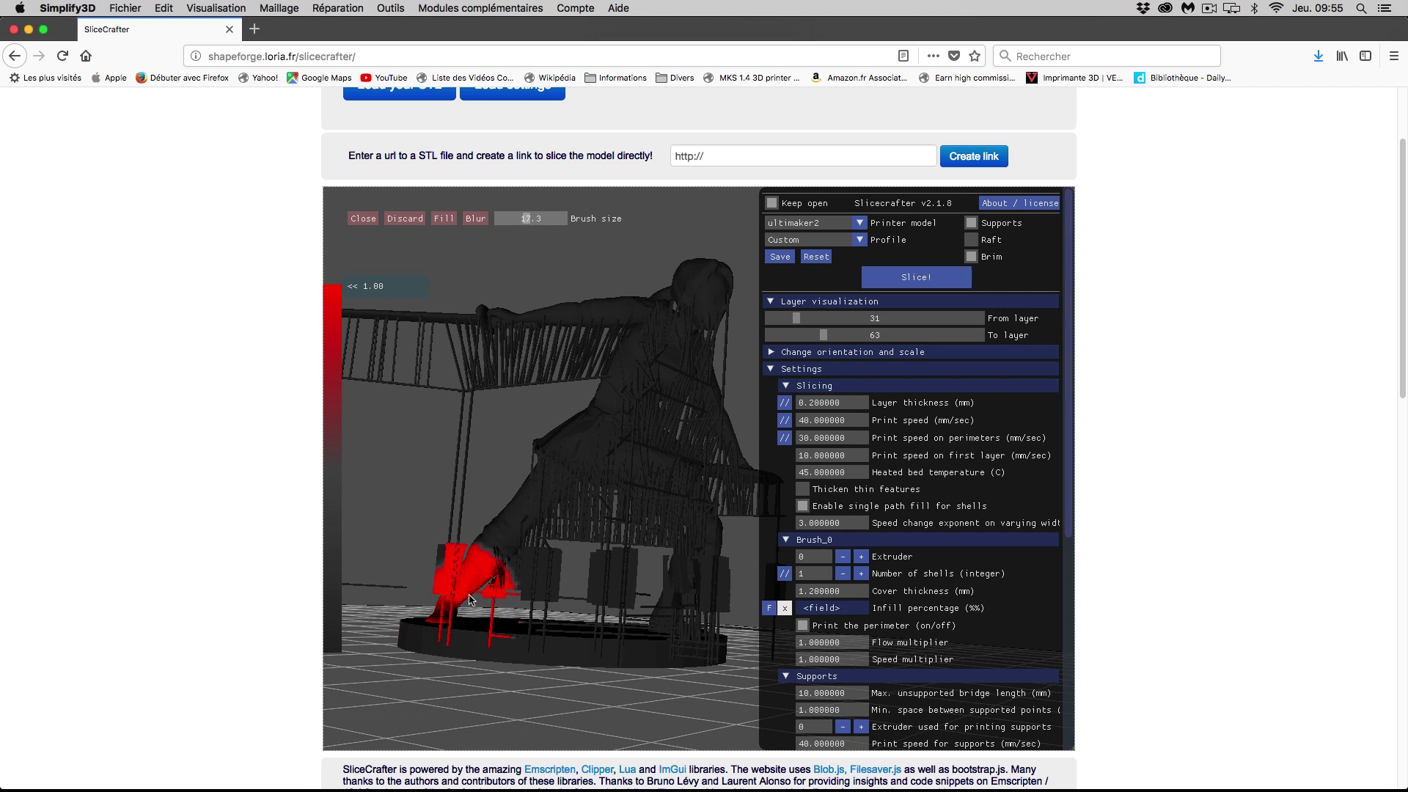
Step: Lower the layer preview to layer 0 and leave the support interdiction painting mode
drag(824, 335, 765, 343)
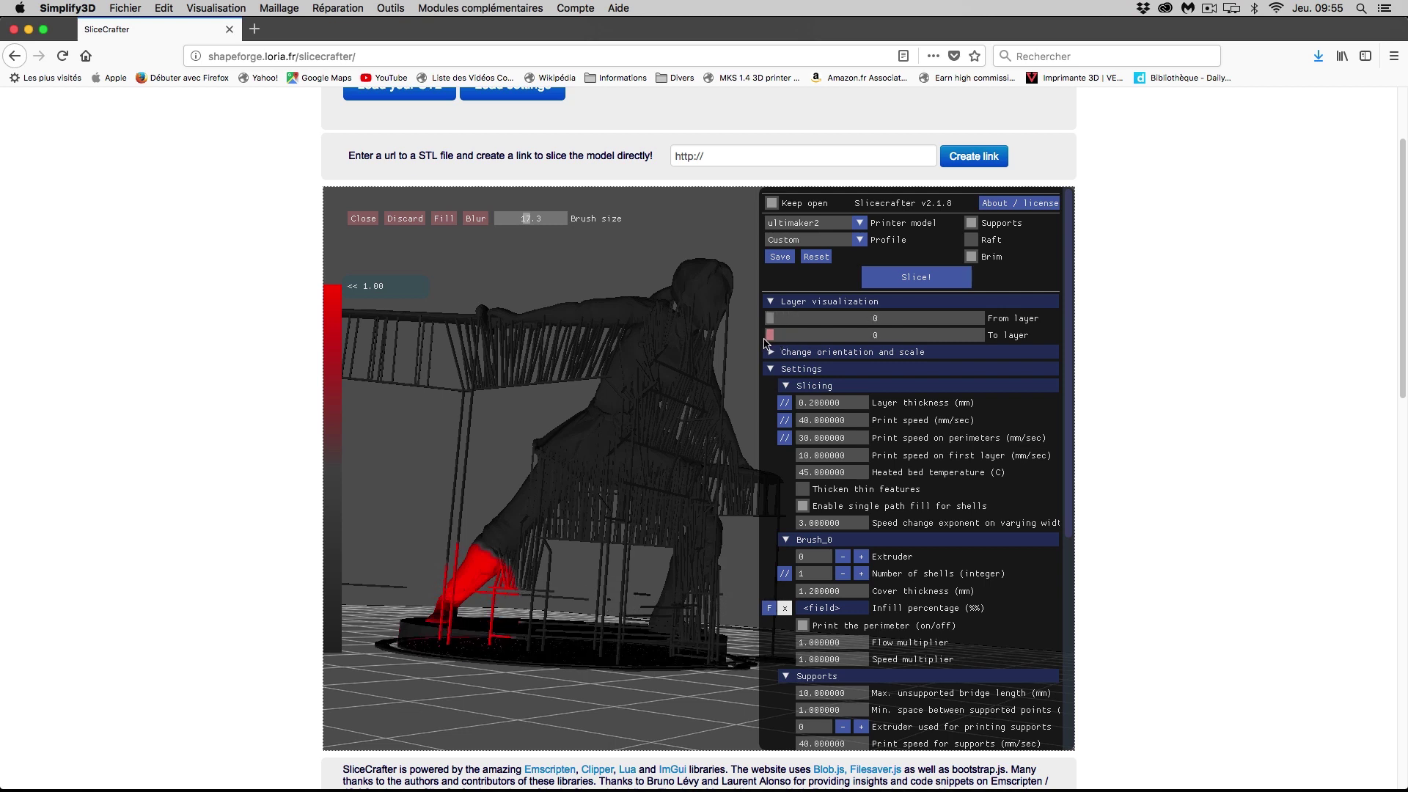
scroll(1041, 449, down, 3)
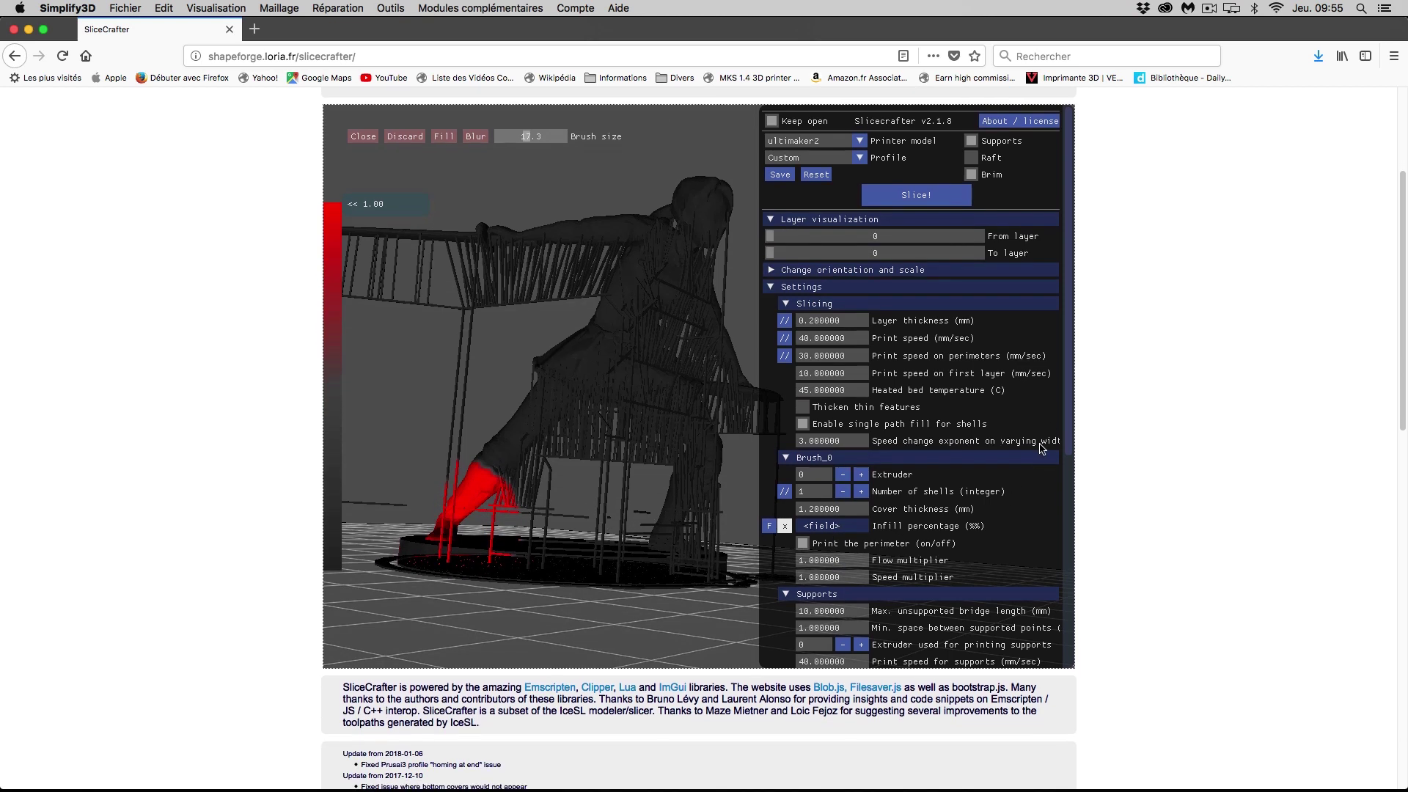
drag(1068, 424, 1063, 642)
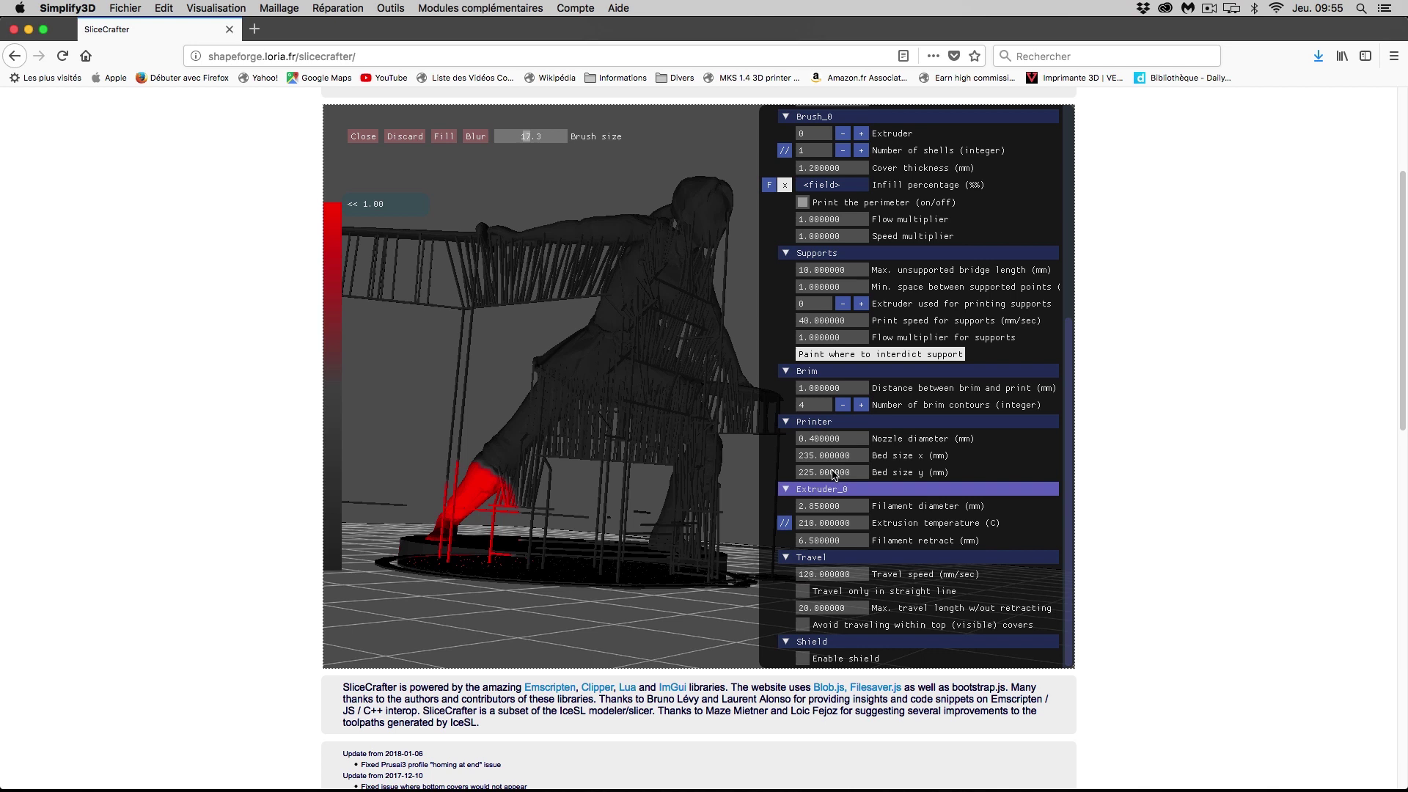
click(846, 355)
drag(658, 614, 588, 465)
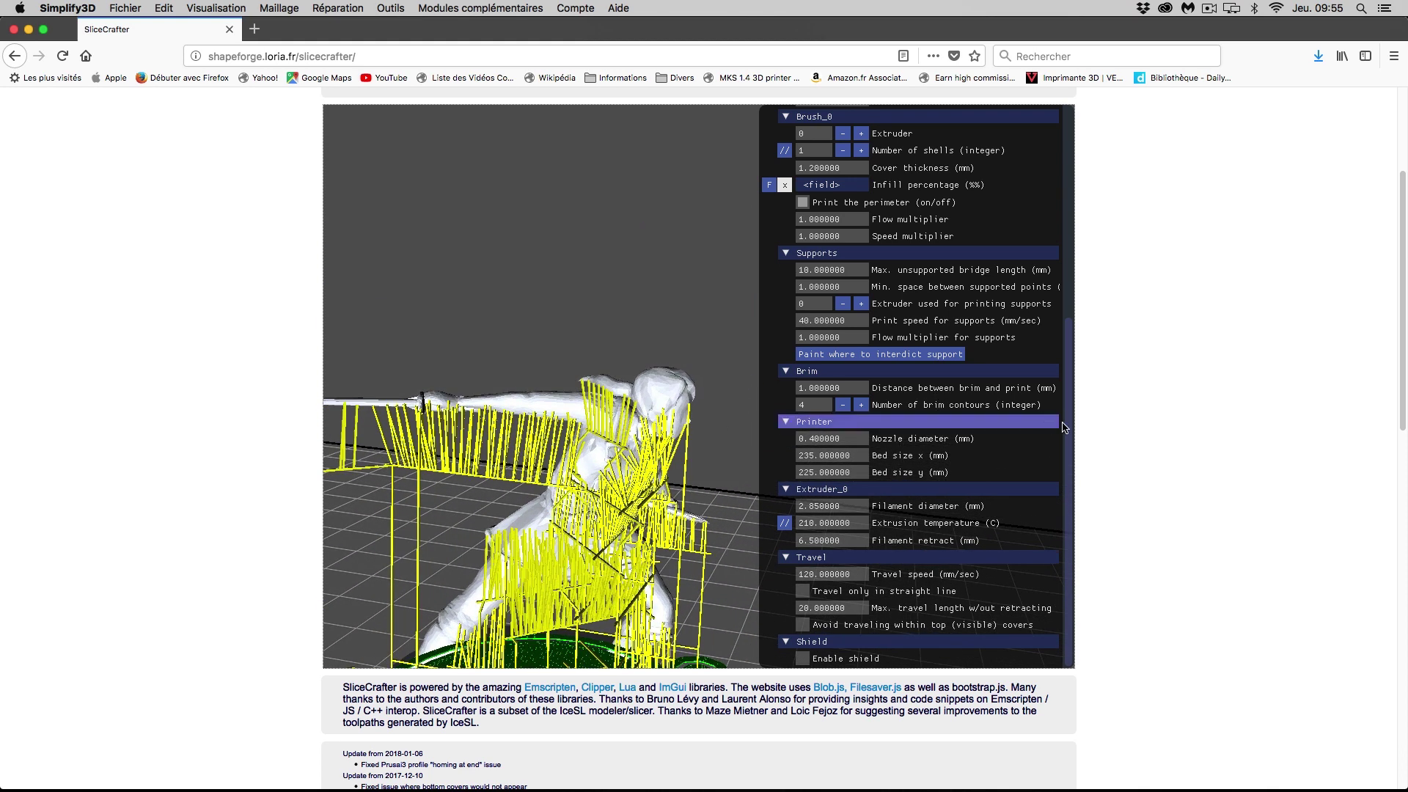
Step: Disable supports for the knight figure
scroll(929, 335, up, 5)
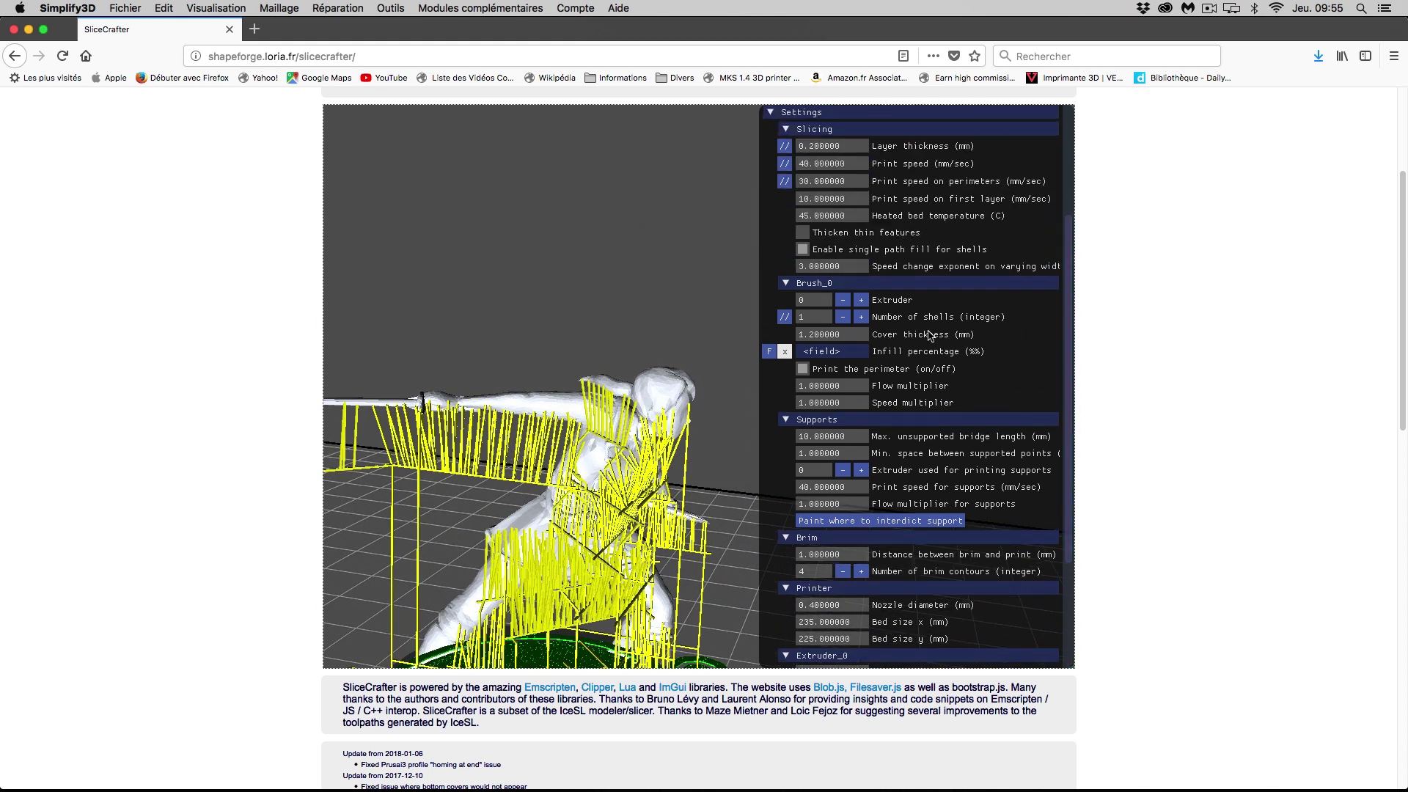
drag(628, 289, 531, 355)
drag(654, 355, 564, 428)
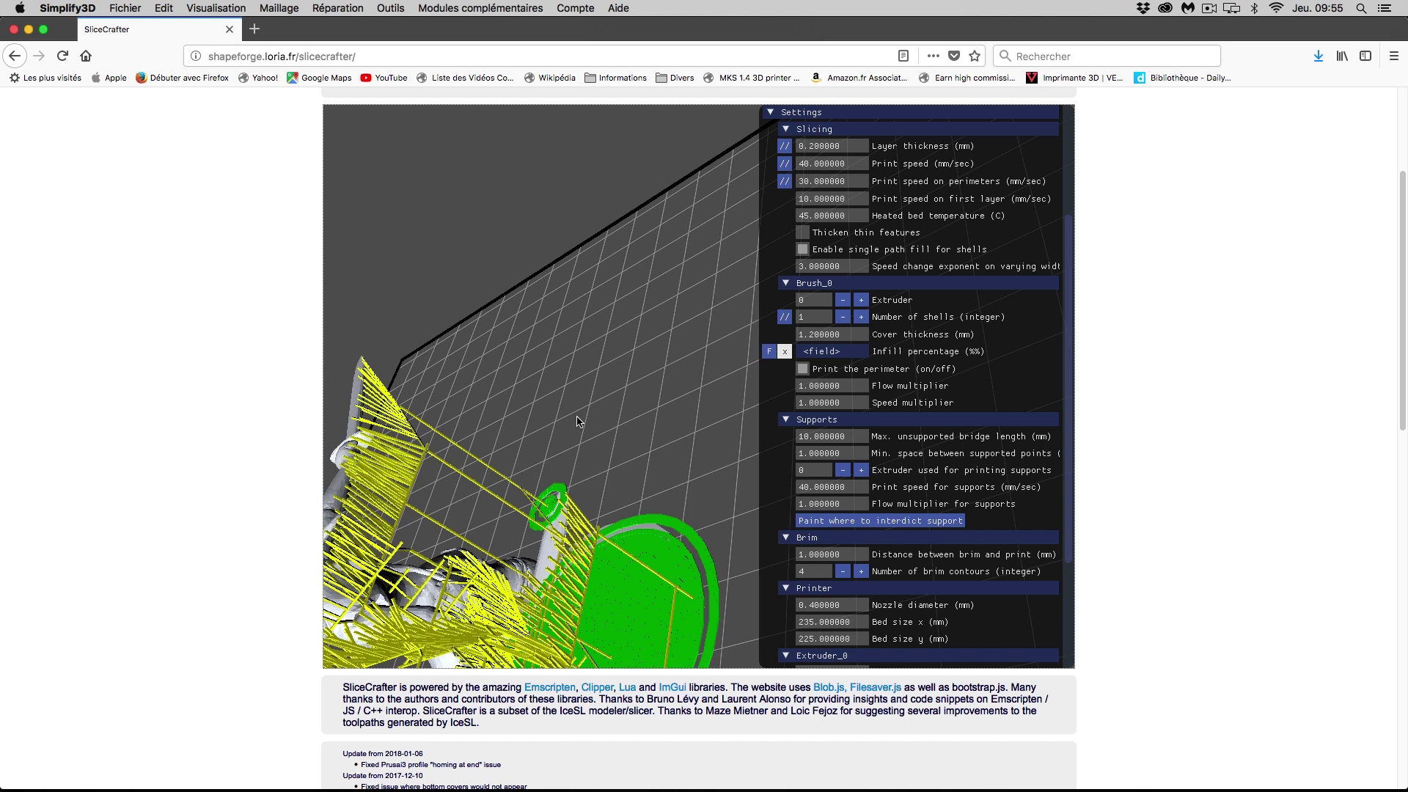
scroll(935, 261, up, 4)
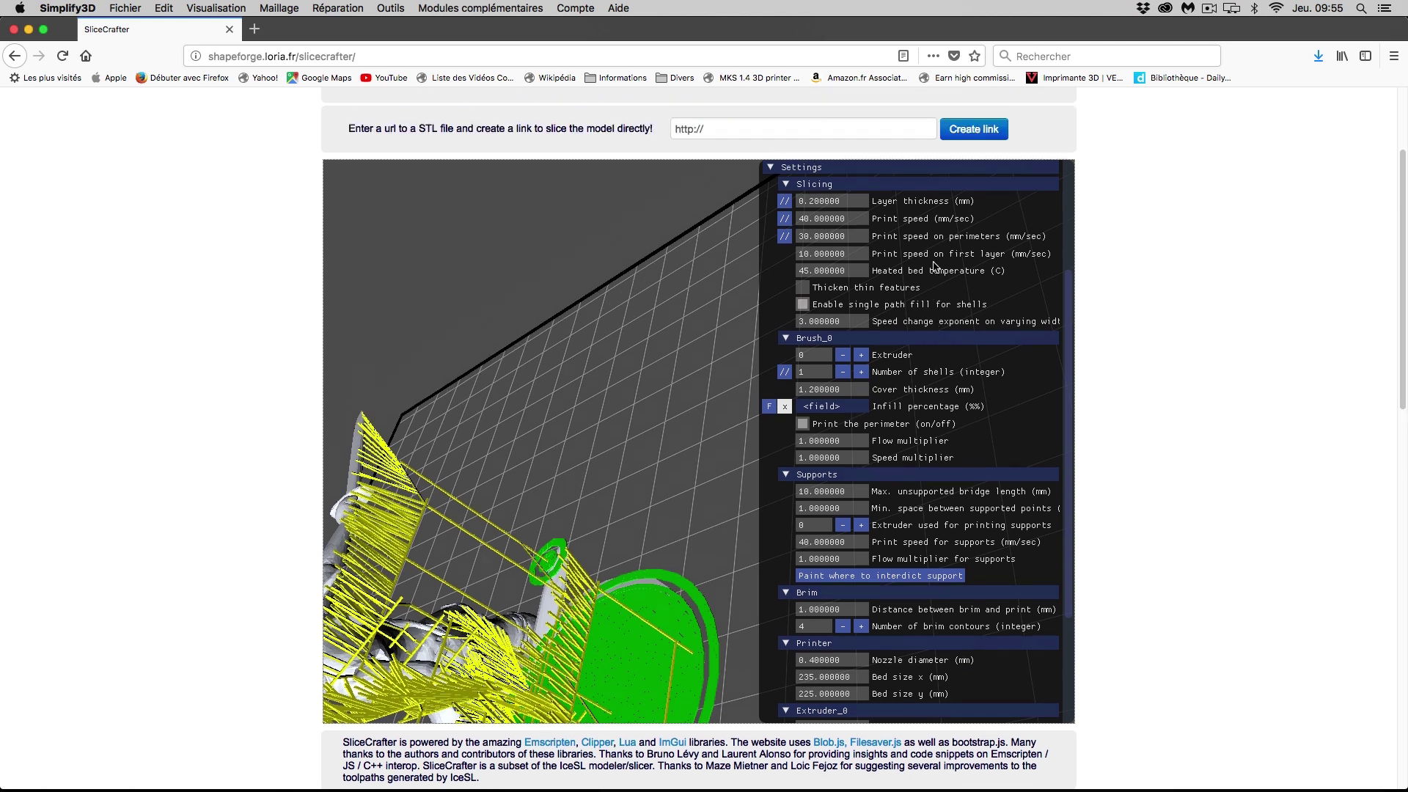
scroll(1068, 428, up, 5)
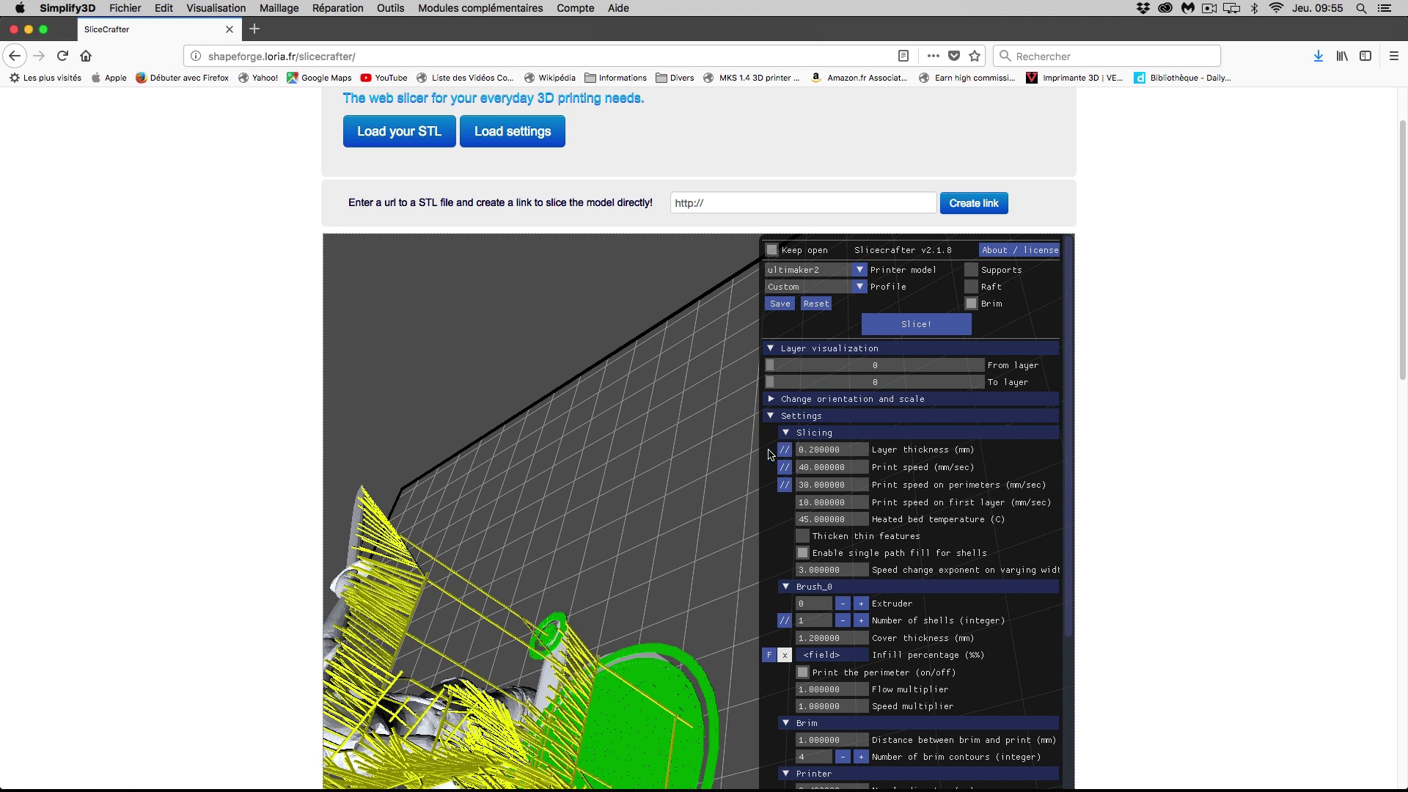
Step: Read the explanation of Thicken thin features in the slicing settings and enable the option
mouse_move(906, 455)
scroll(909, 476, up, 1)
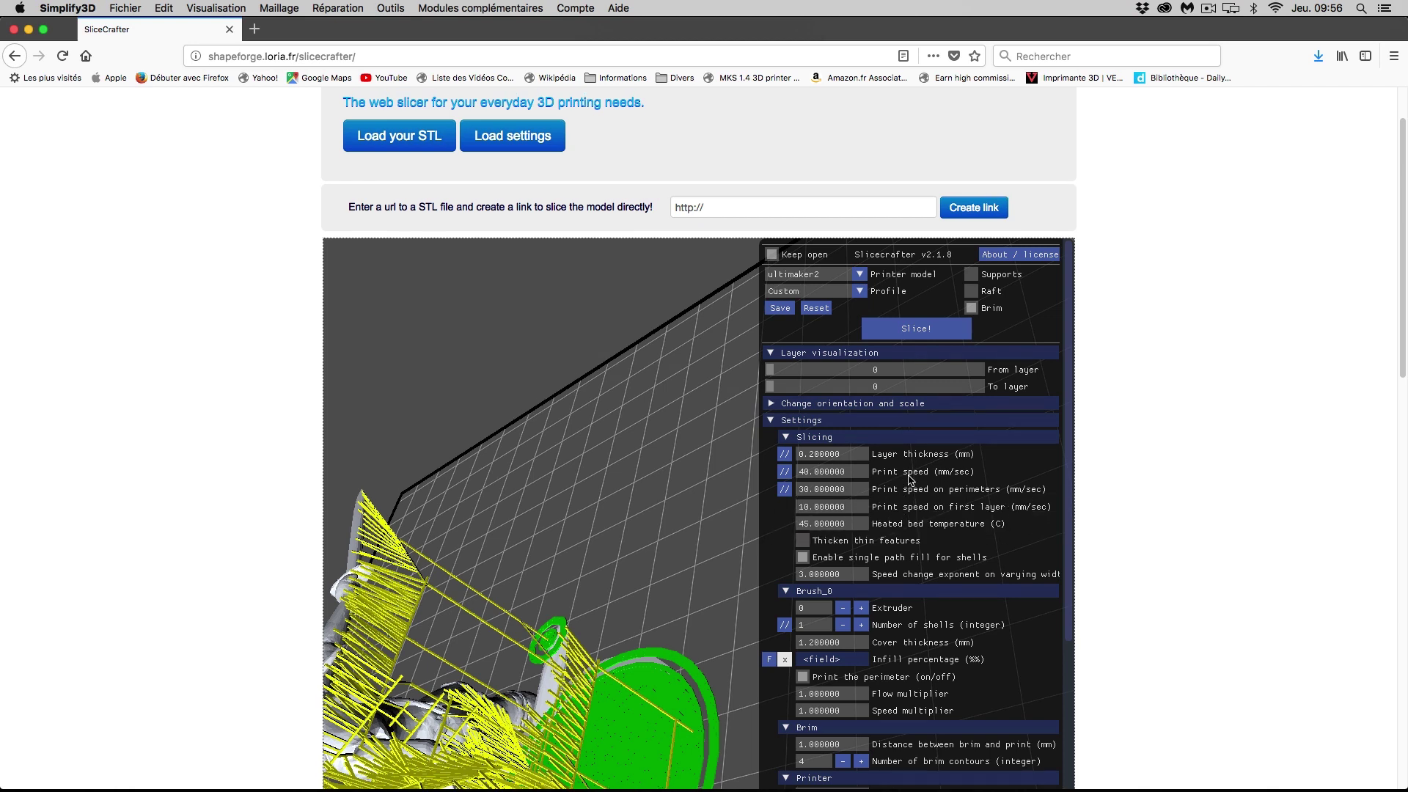
scroll(909, 478, down, 3)
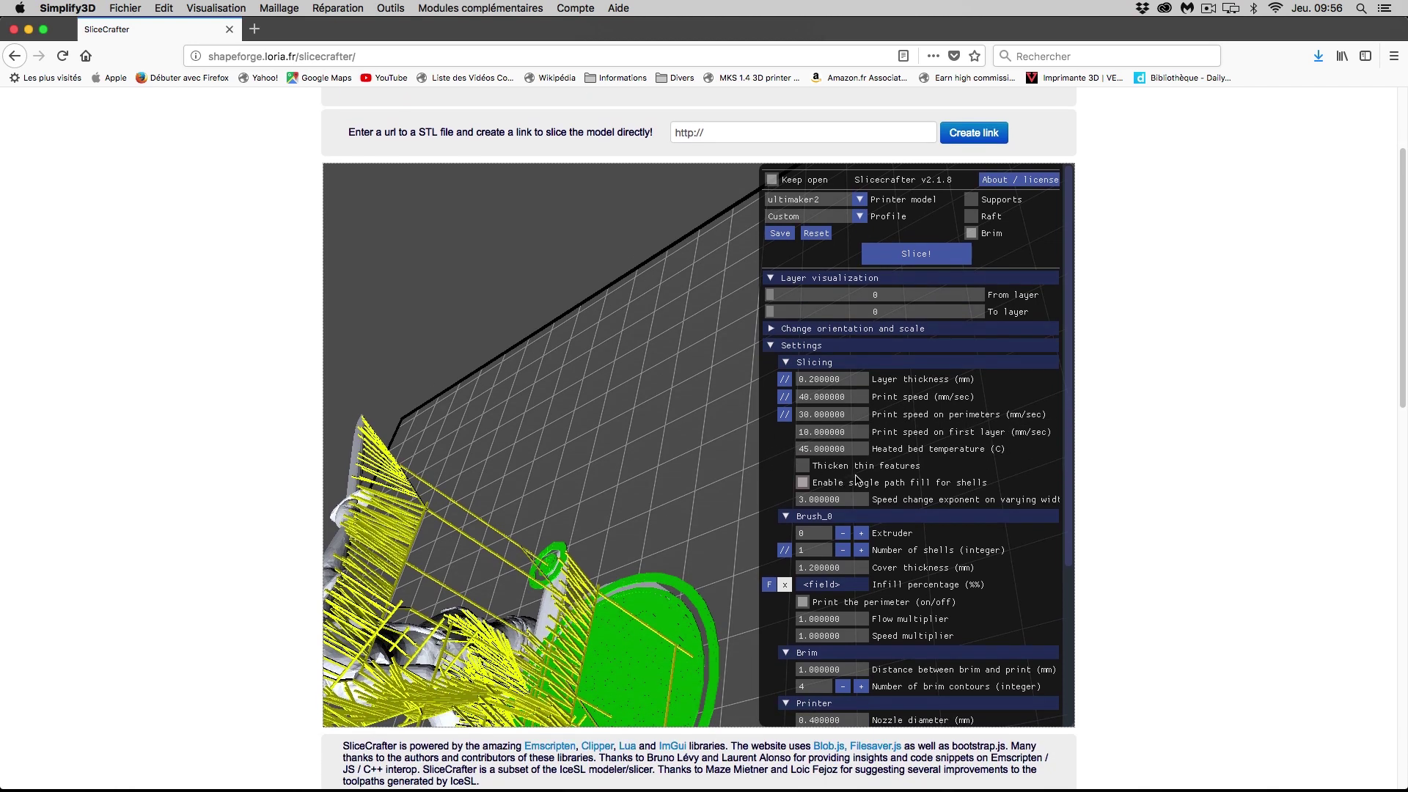
mouse_move(868, 471)
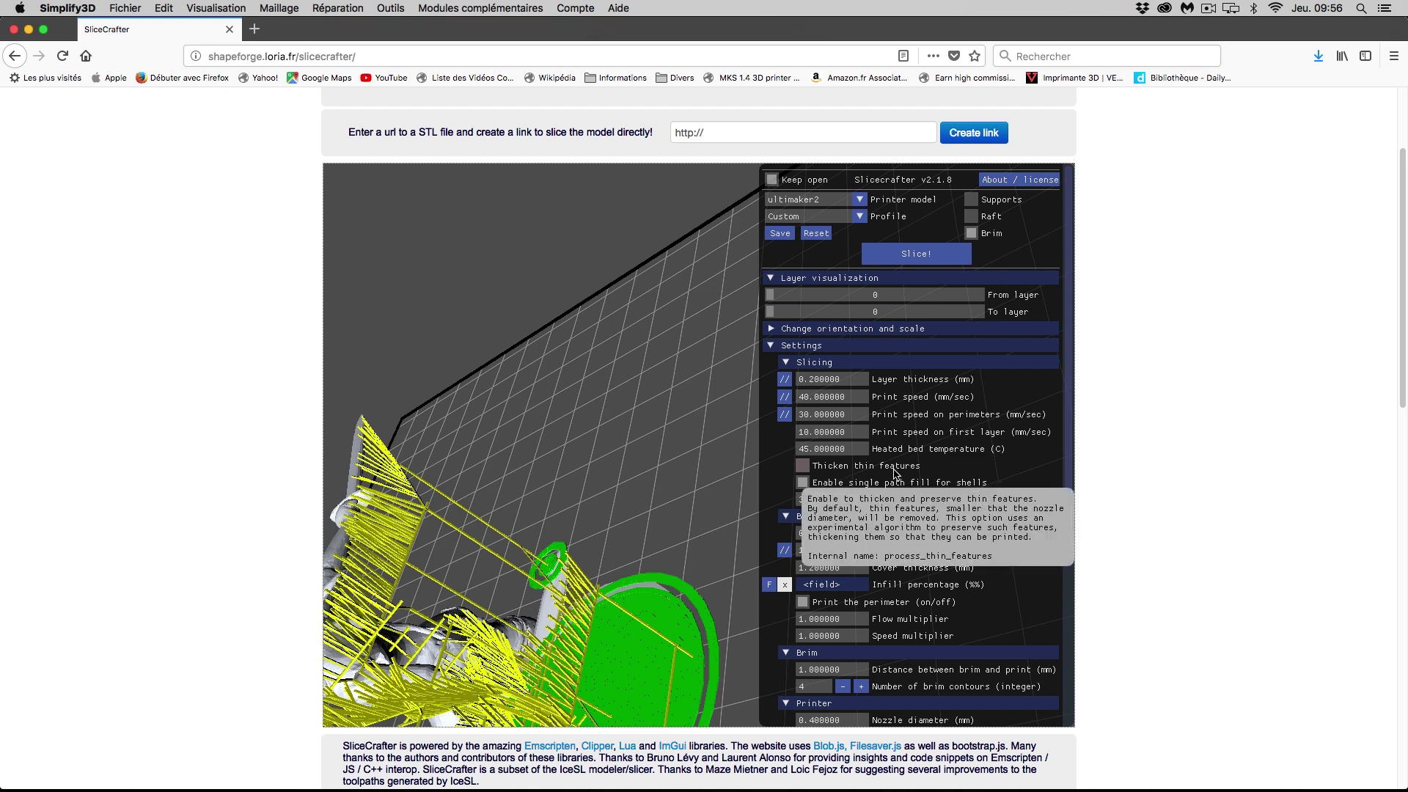
drag(1069, 493, 1072, 558)
mouse_move(809, 389)
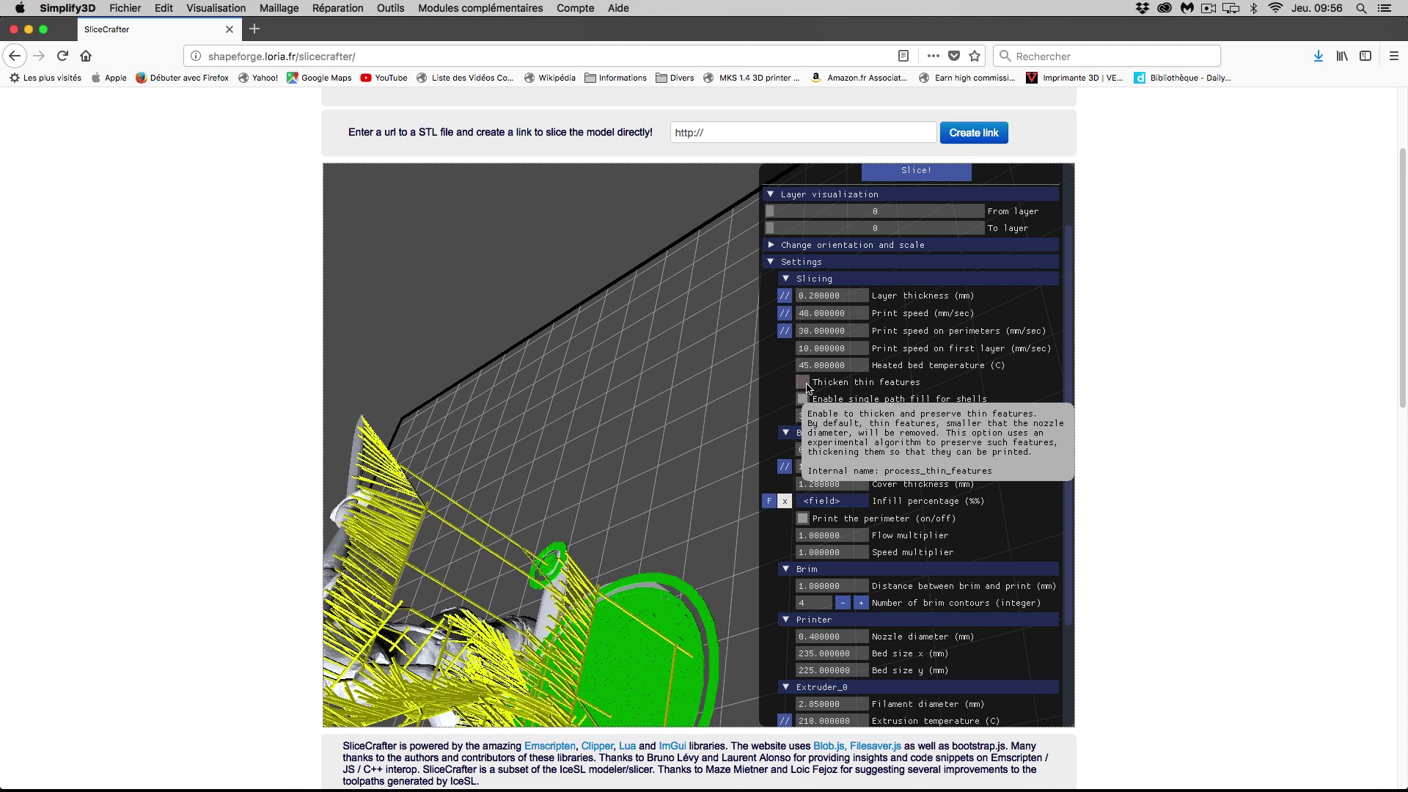
click(806, 385)
Step: Review the thickening ratio and the remaining slicing, brush, brim and printer settings, and turn the knight back to an upright view
drag(1075, 438, 999, 419)
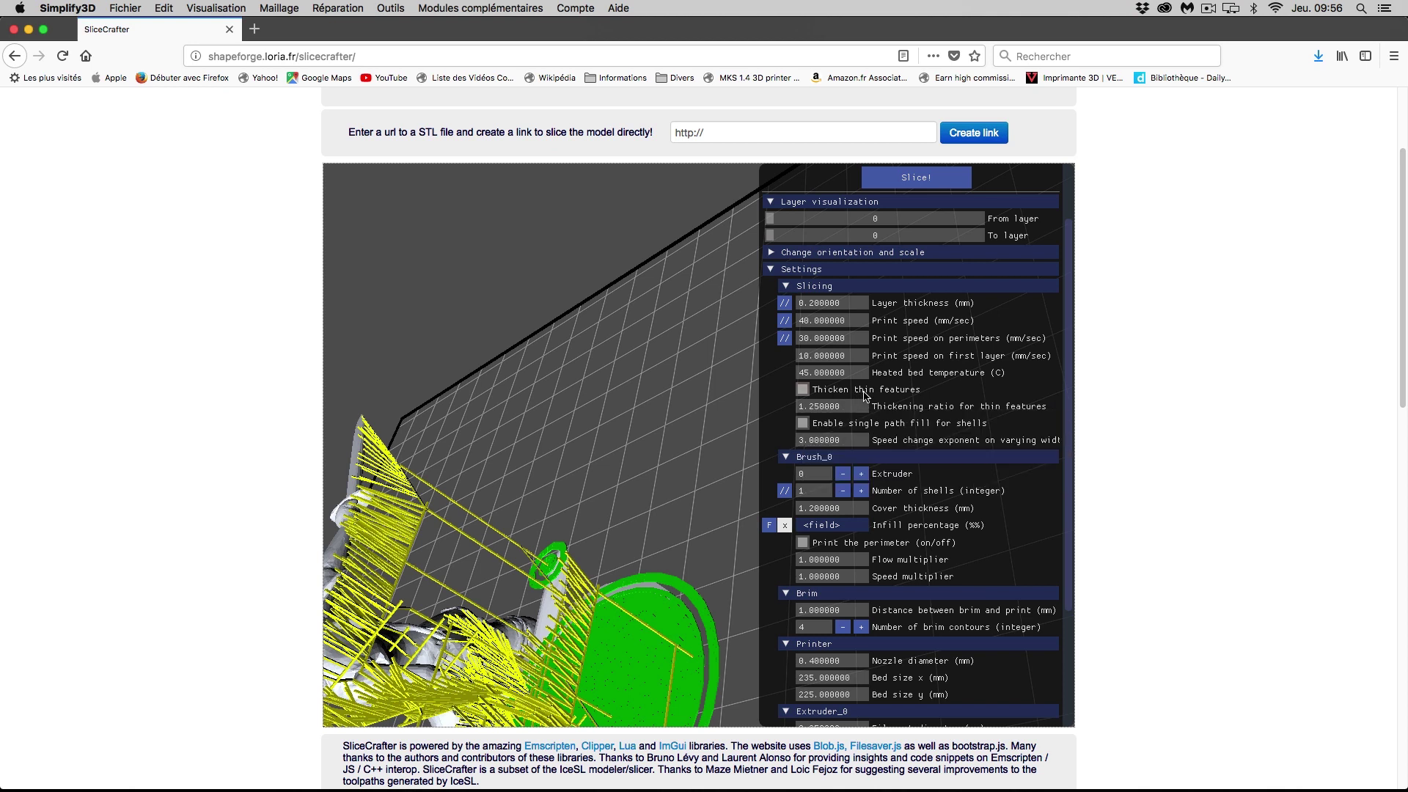
drag(1069, 446, 1057, 404)
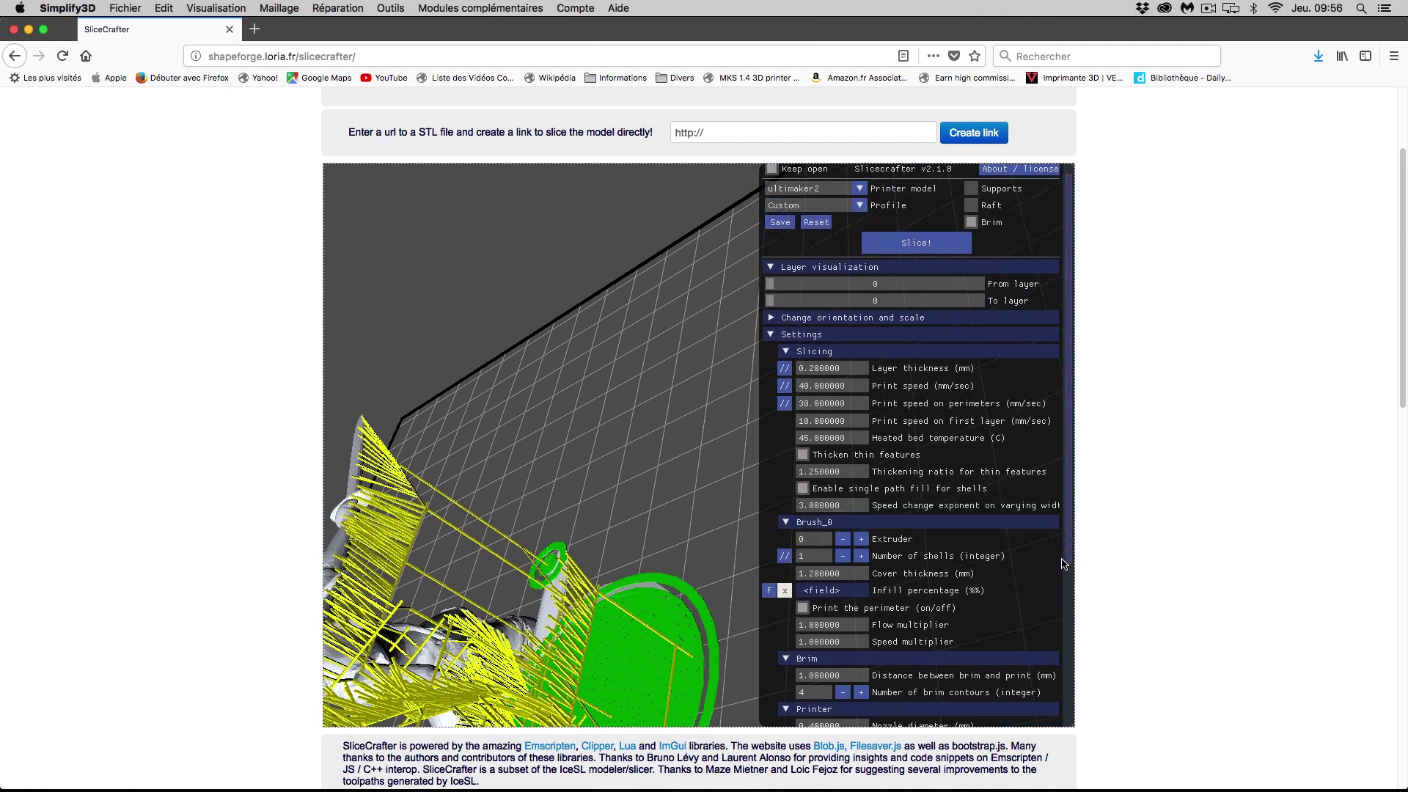
drag(1066, 554, 1070, 497)
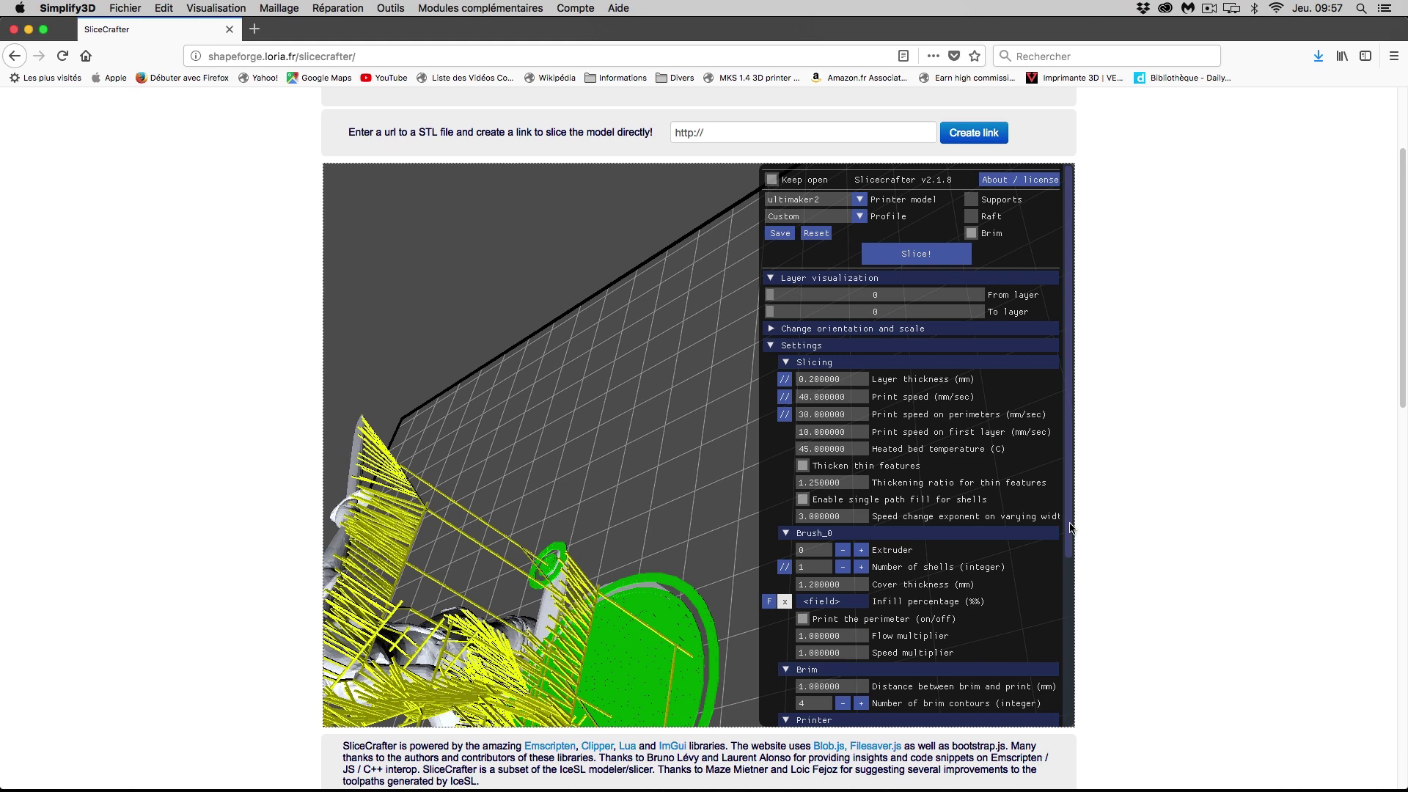
drag(557, 537, 704, 506)
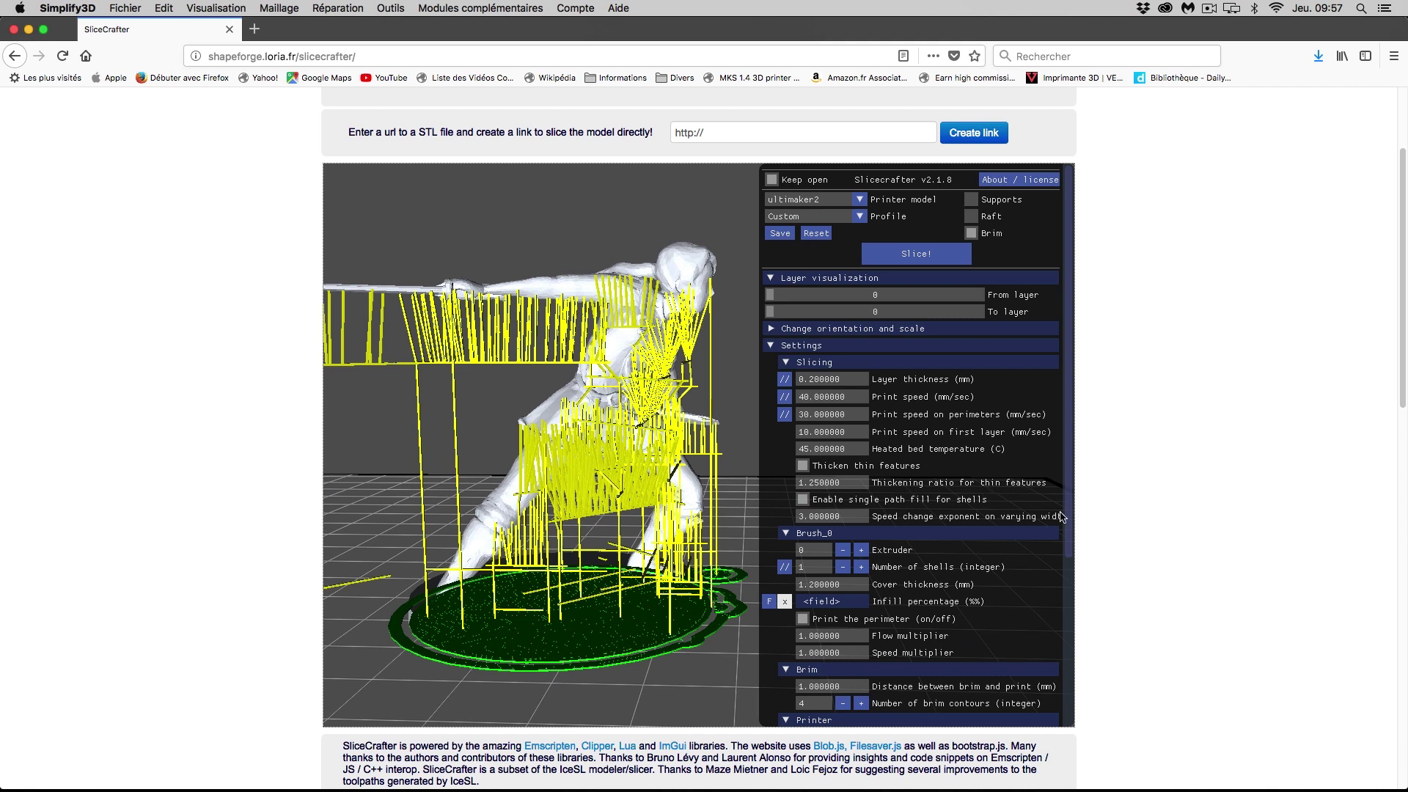
drag(1070, 543, 1079, 717)
scroll(977, 490, up, 5)
mouse_move(896, 392)
mouse_move(1067, 446)
mouse_down()
mouse_move(1081, 657)
mouse_move(1071, 433)
mouse_up()
scroll(1188, 357, up, 1)
scroll(1186, 357, up, 3)
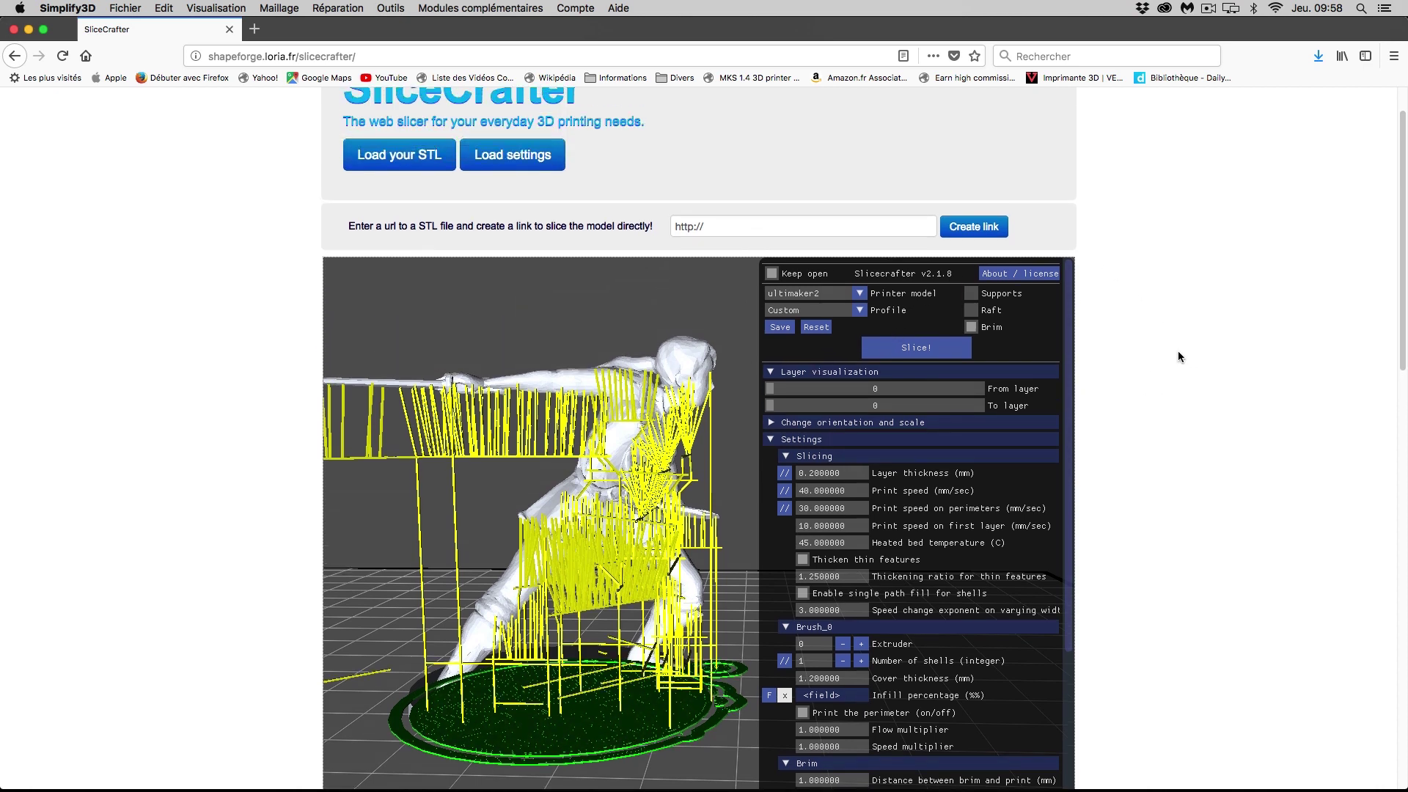